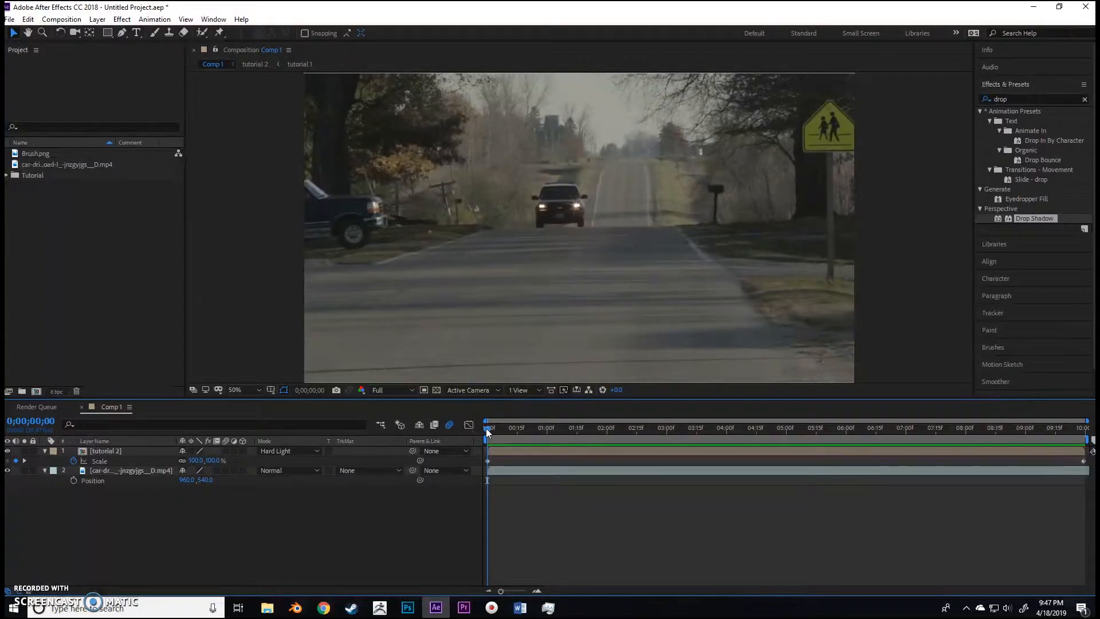
- Preview the finished title animation over the road footage in Comp 1
{"action": "key", "text": "space"}
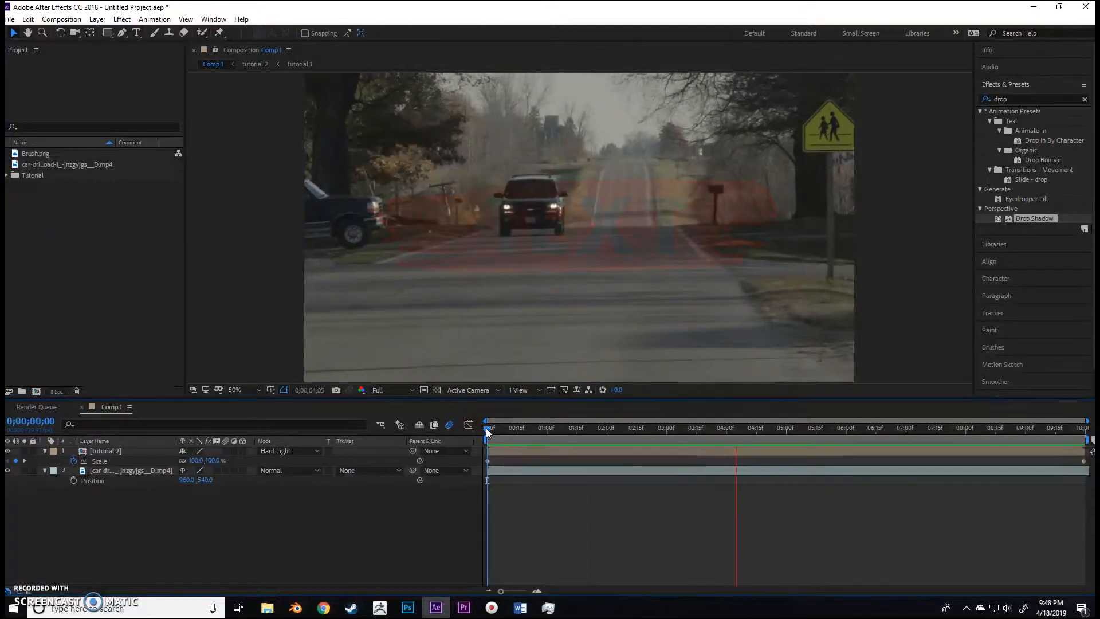
{"action": "key", "text": "space"}
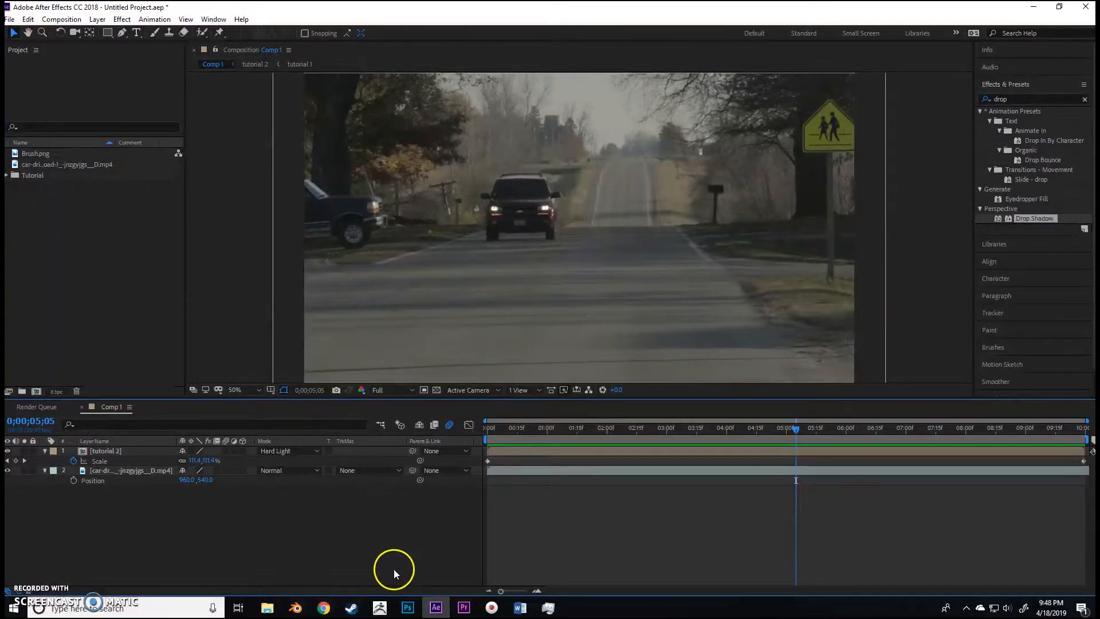
- Look at the black brush stroke image in Photoshop and the options for its uploaded copy on Imgur in Chrome
{"action": "left_click", "coordinate": [407, 607]}
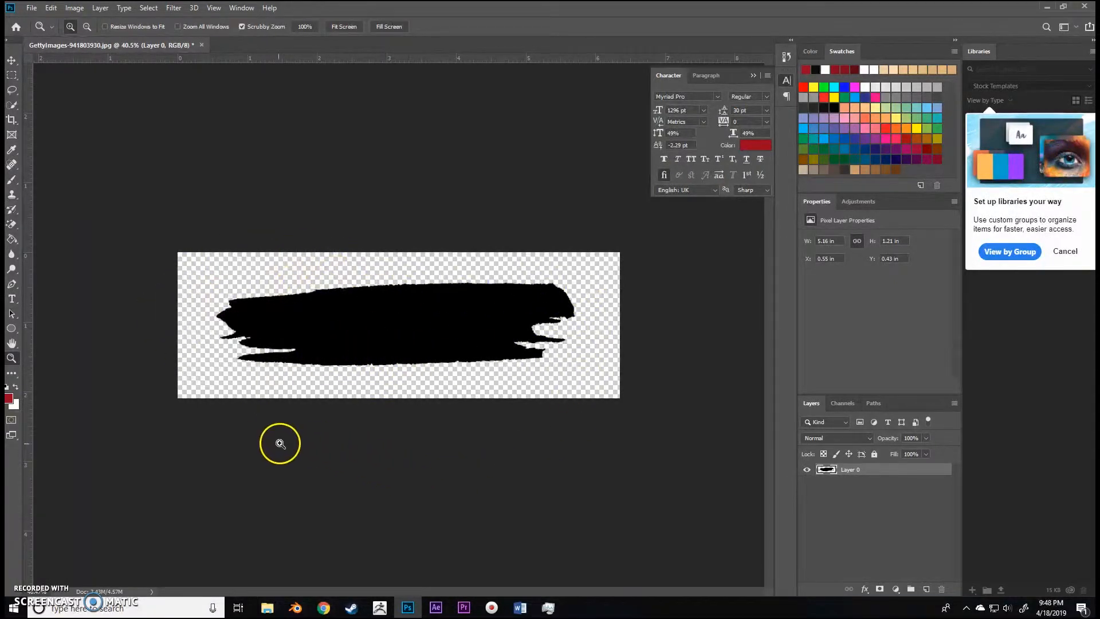
{"action": "left_click", "coordinate": [318, 611]}
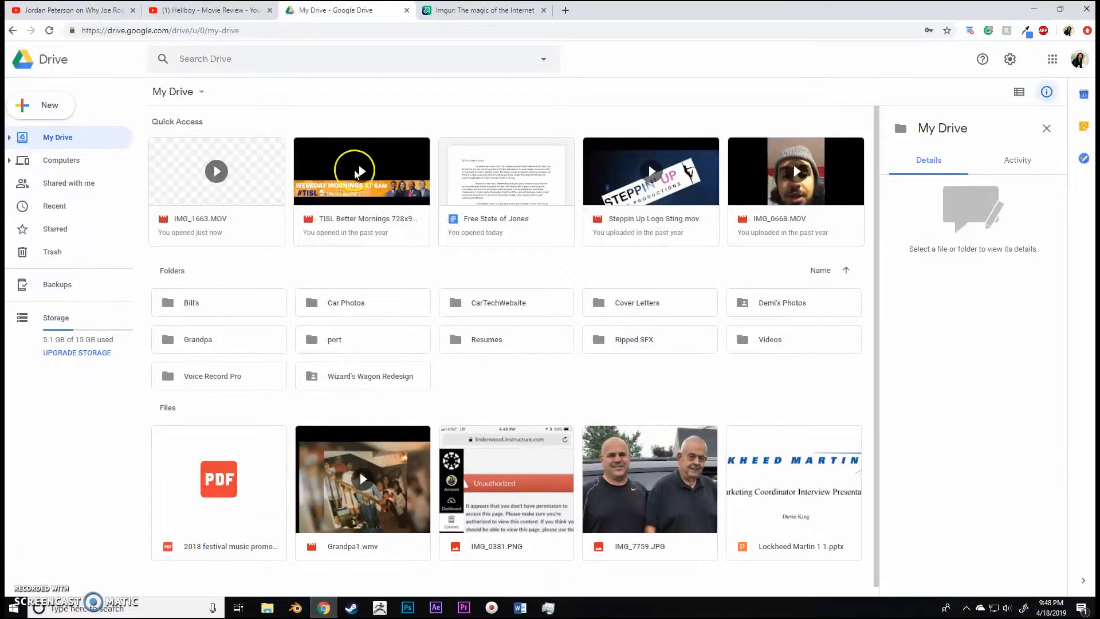
{"action": "left_click", "coordinate": [478, 11]}
{"action": "mouse_move", "coordinate": [466, 174]}
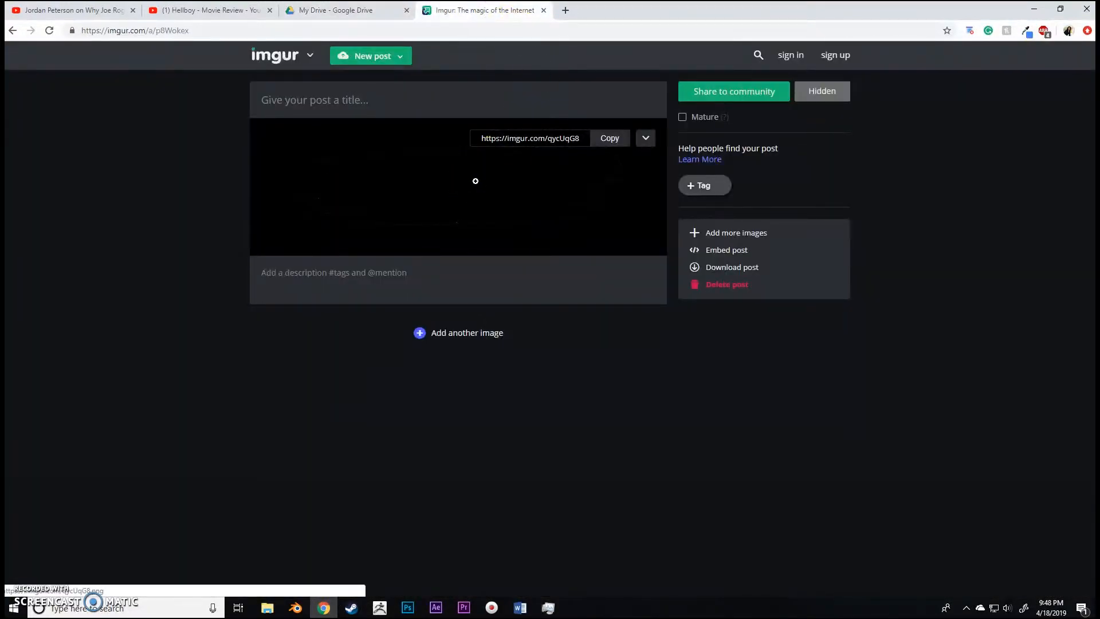
{"action": "right_click", "coordinate": [330, 182]}
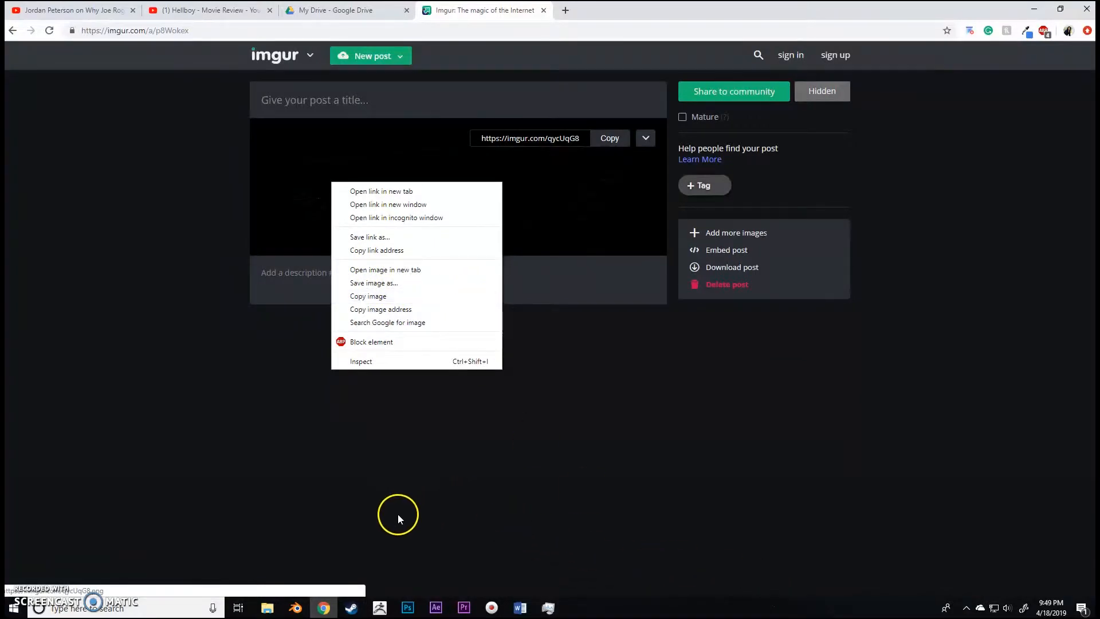
- Return to After Effects, close the Comp 1 timeline and create a composition named "Cool Brush title"
{"action": "left_click", "coordinate": [436, 607]}
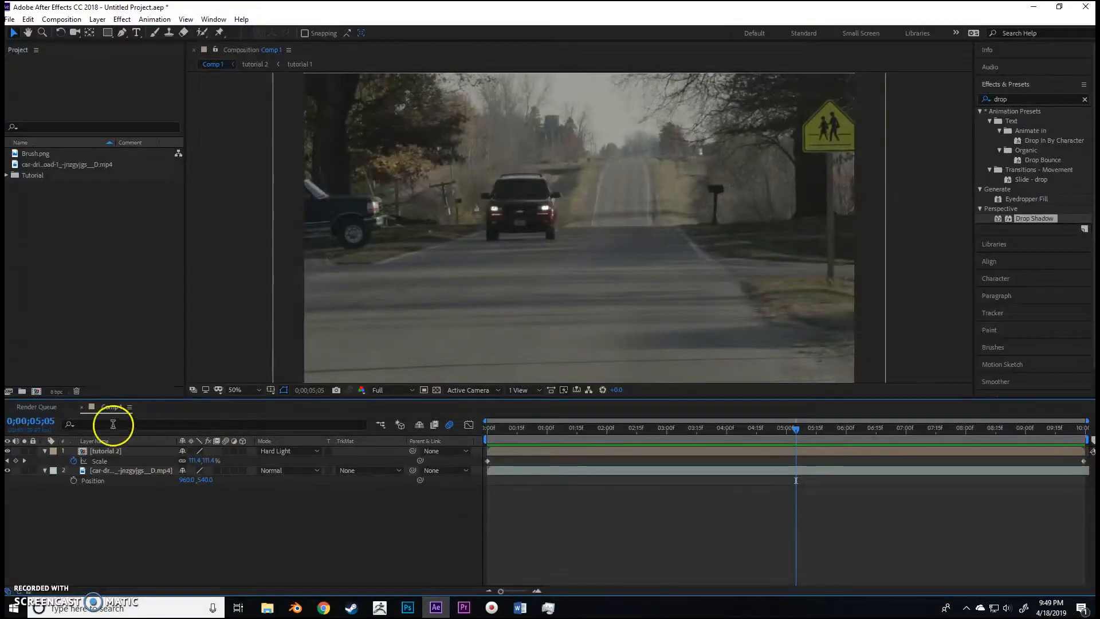
{"action": "left_click", "coordinate": [81, 407]}
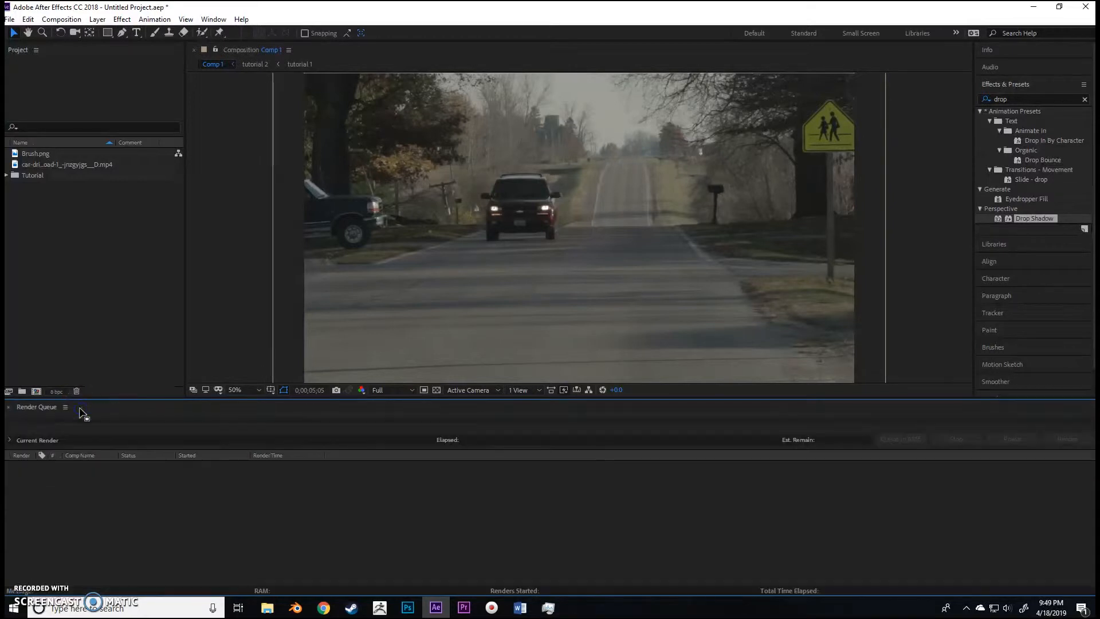
{"action": "left_click", "coordinate": [36, 391]}
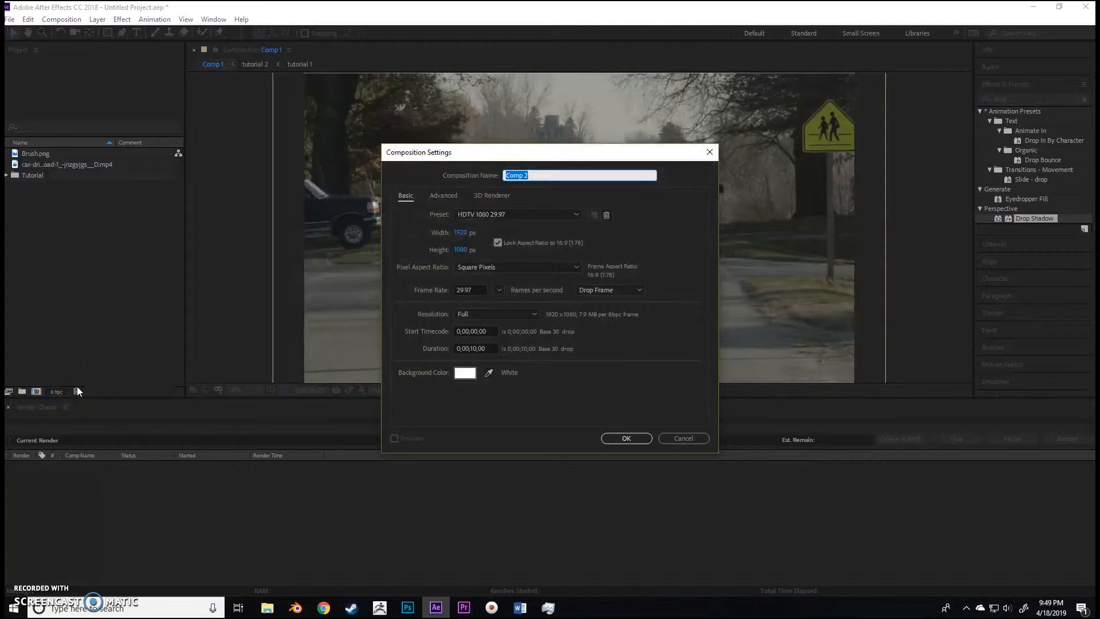
{"action": "type", "text": "Cool Bru"}
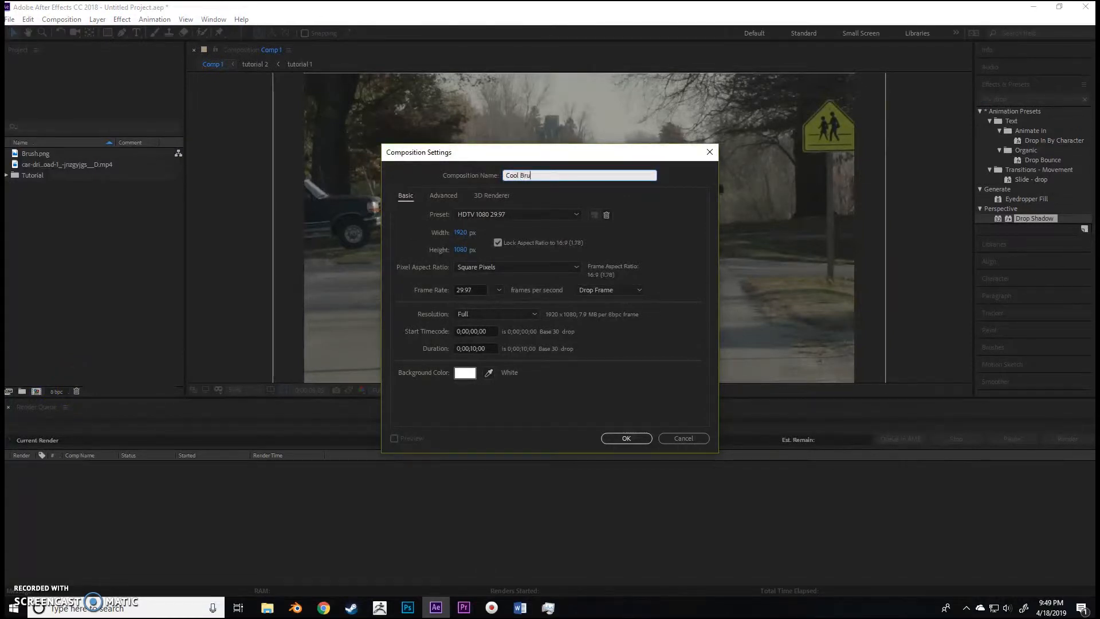
{"action": "type", "text": "sh title"}
{"action": "key", "text": "Return"}
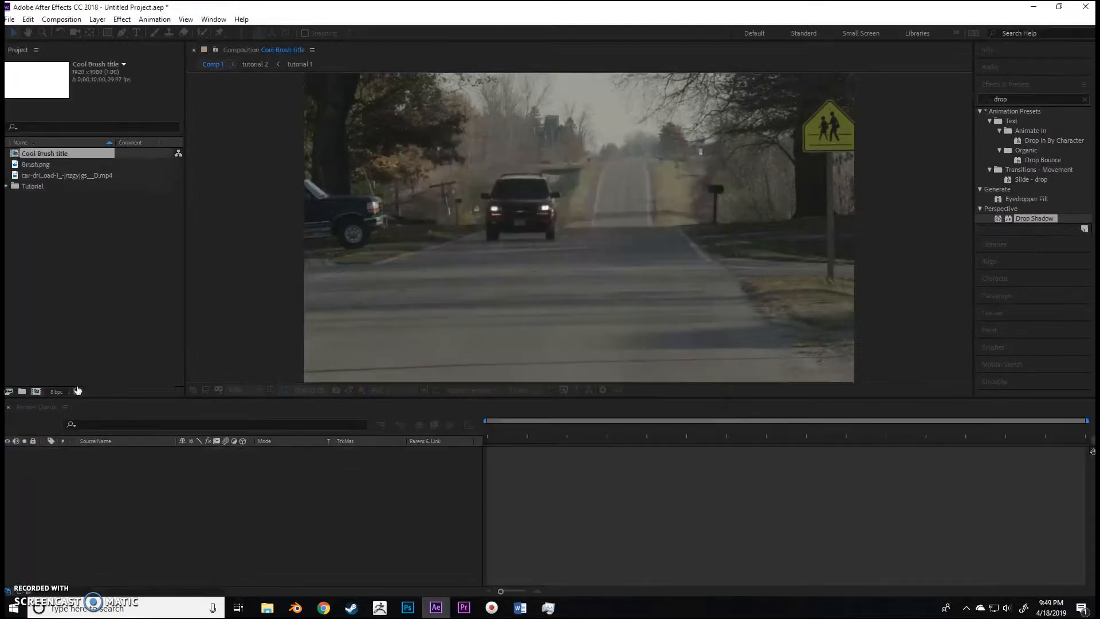
{"action": "left_click", "coordinate": [61, 227]}
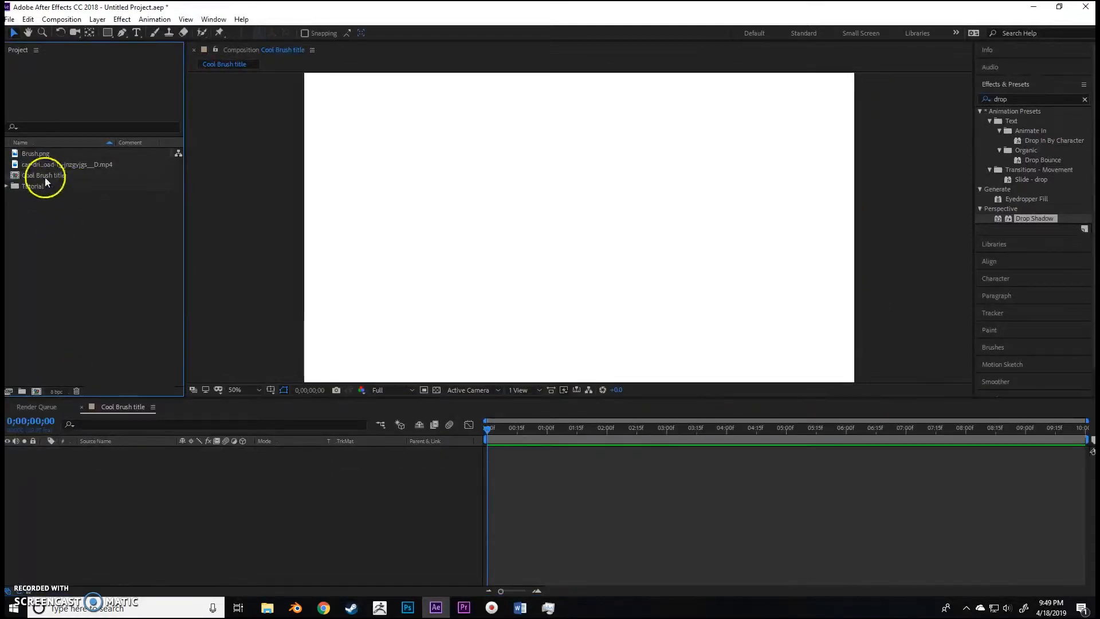
- Add Brush.png to the Cool Brush title composition as a layer
{"action": "left_click", "coordinate": [28, 154]}
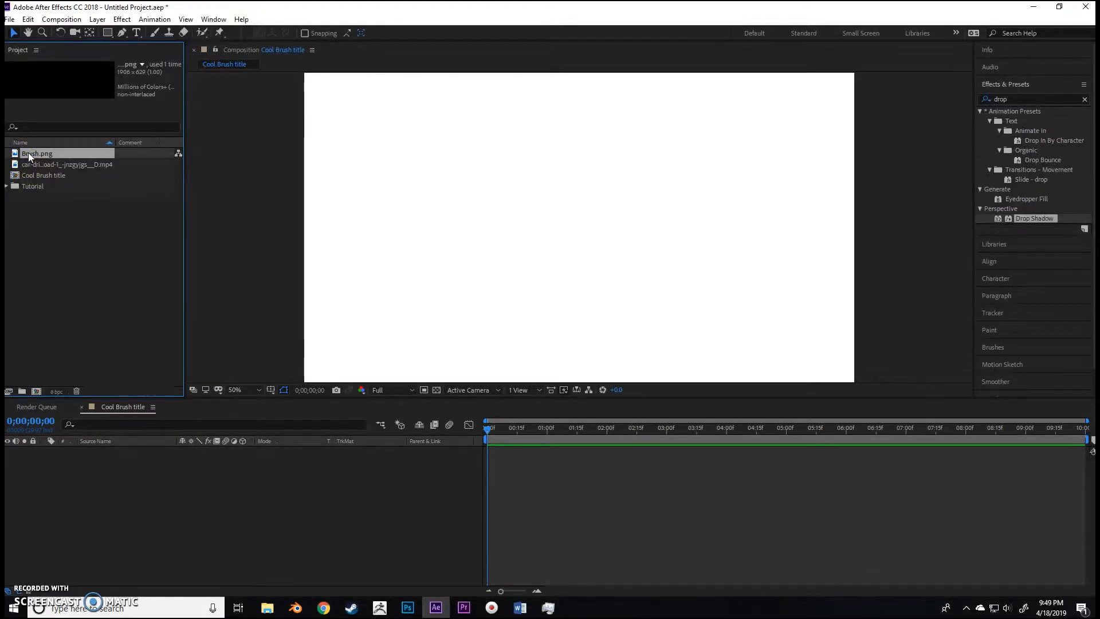
{"action": "mouse_move", "coordinate": [29, 152]}
{"action": "left_mouse_down"}
{"action": "mouse_move", "coordinate": [80, 187]}
{"action": "mouse_move", "coordinate": [163, 450]}
{"action": "mouse_move", "coordinate": [162, 490]}
{"action": "left_mouse_up"}
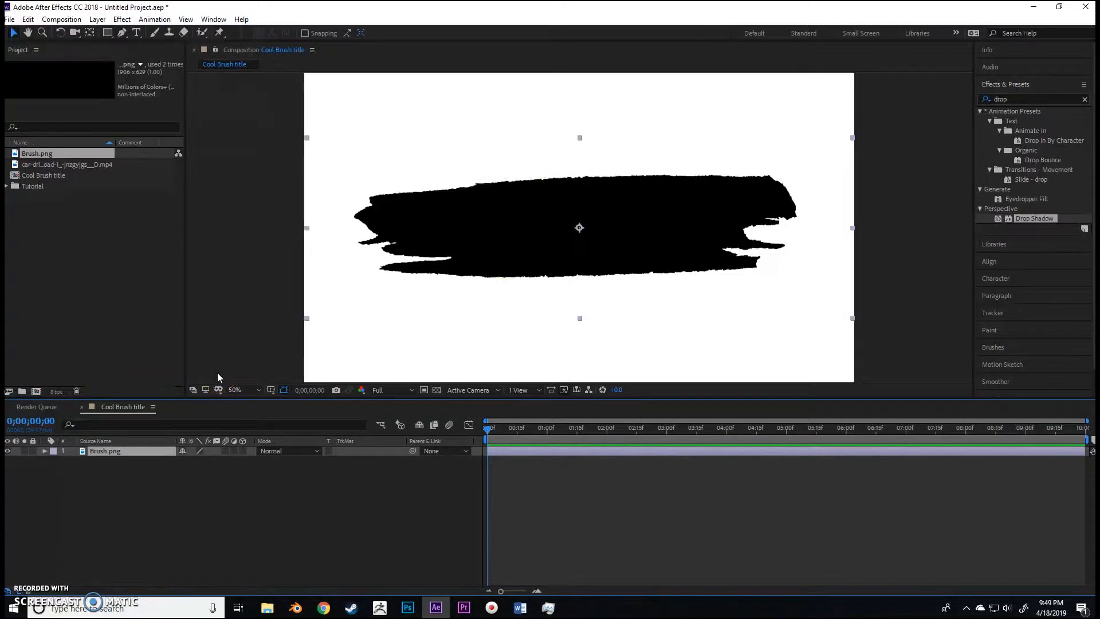
- Add the car driving MP4 as a layer beneath the brush and hide that video layer
{"action": "left_click", "coordinate": [55, 166]}
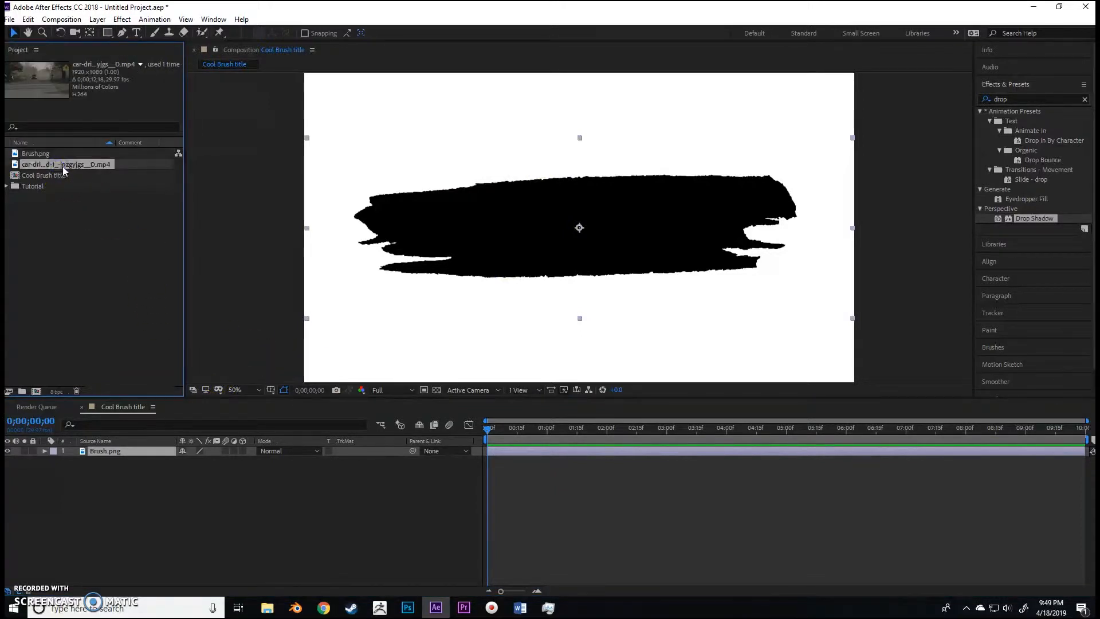
{"action": "mouse_move", "coordinate": [80, 164]}
{"action": "left_mouse_down"}
{"action": "mouse_move", "coordinate": [92, 164]}
{"action": "mouse_move", "coordinate": [242, 579]}
{"action": "mouse_move", "coordinate": [238, 569]}
{"action": "left_mouse_up"}
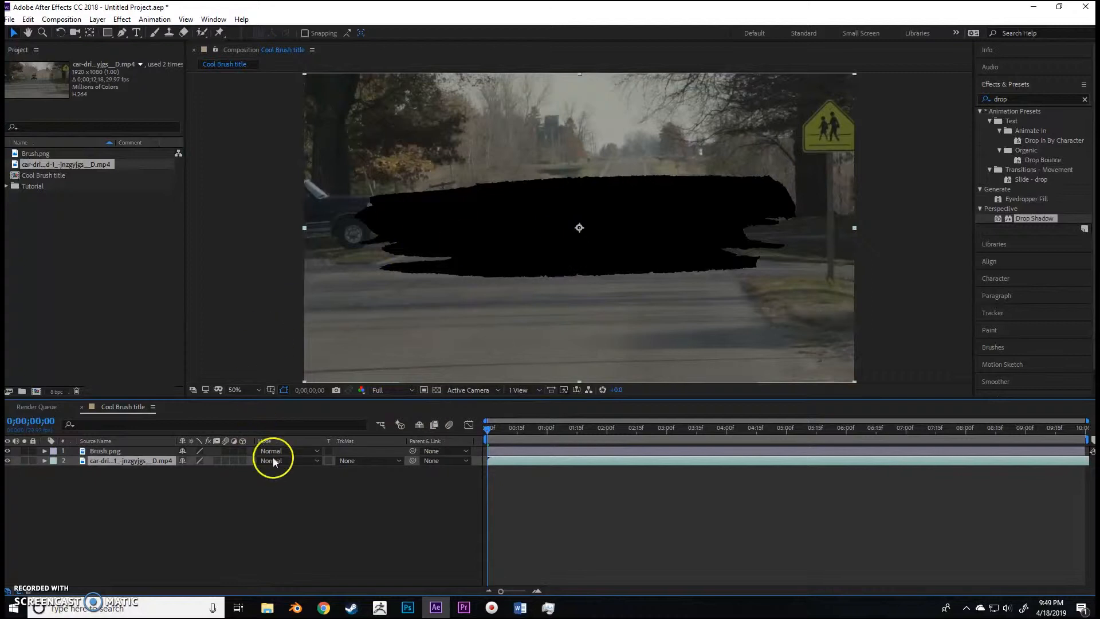
{"action": "left_click", "coordinate": [8, 461]}
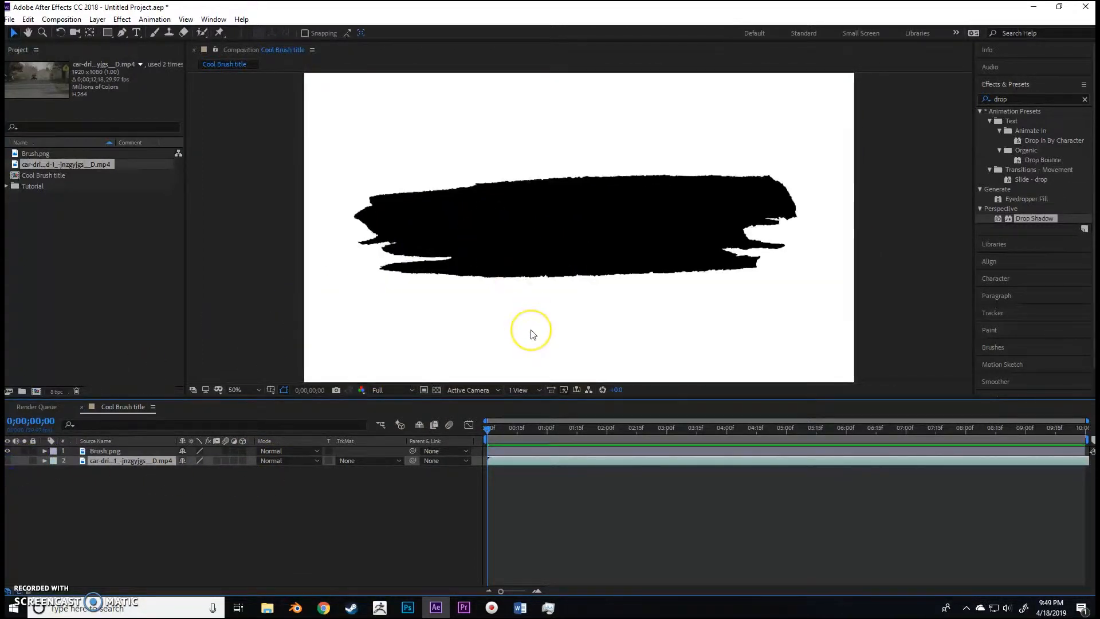
{"action": "left_click", "coordinate": [287, 552]}
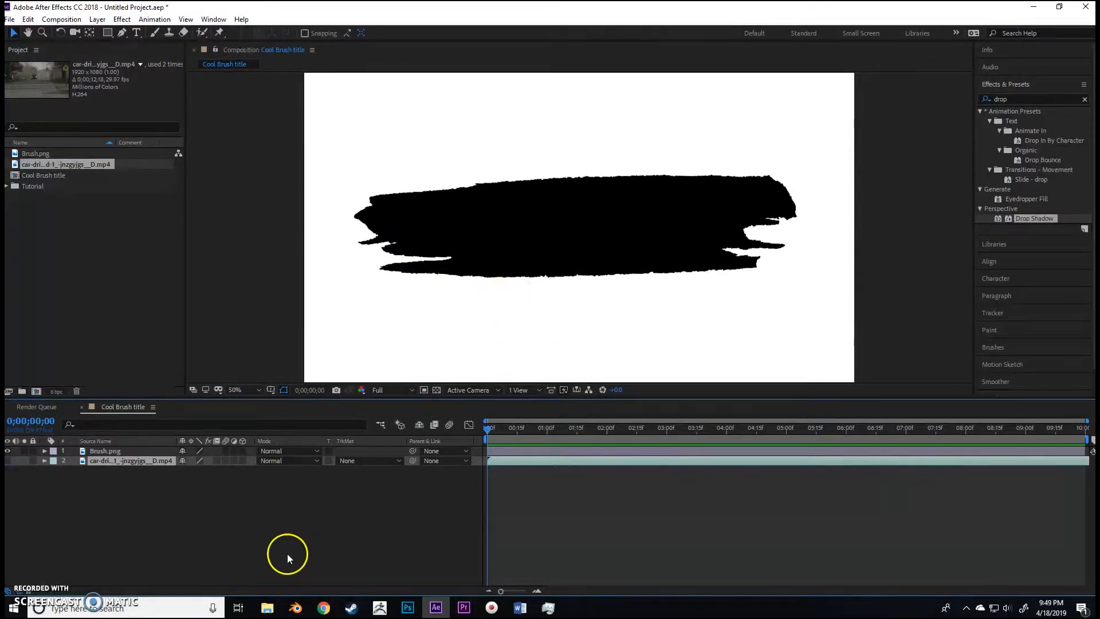
- Create a text layer reading "TITLE" and position it near the middle of the black brush stroke
{"action": "left_click", "coordinate": [137, 33]}
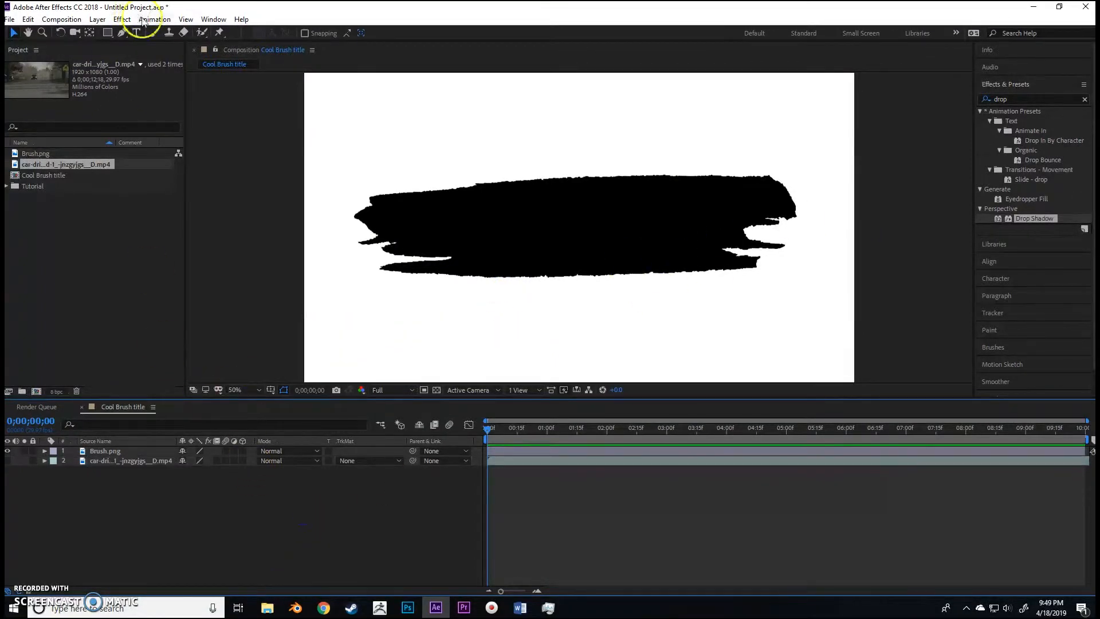
{"action": "left_click_drag", "start_coordinate": [404, 168], "coordinate": [807, 283]}
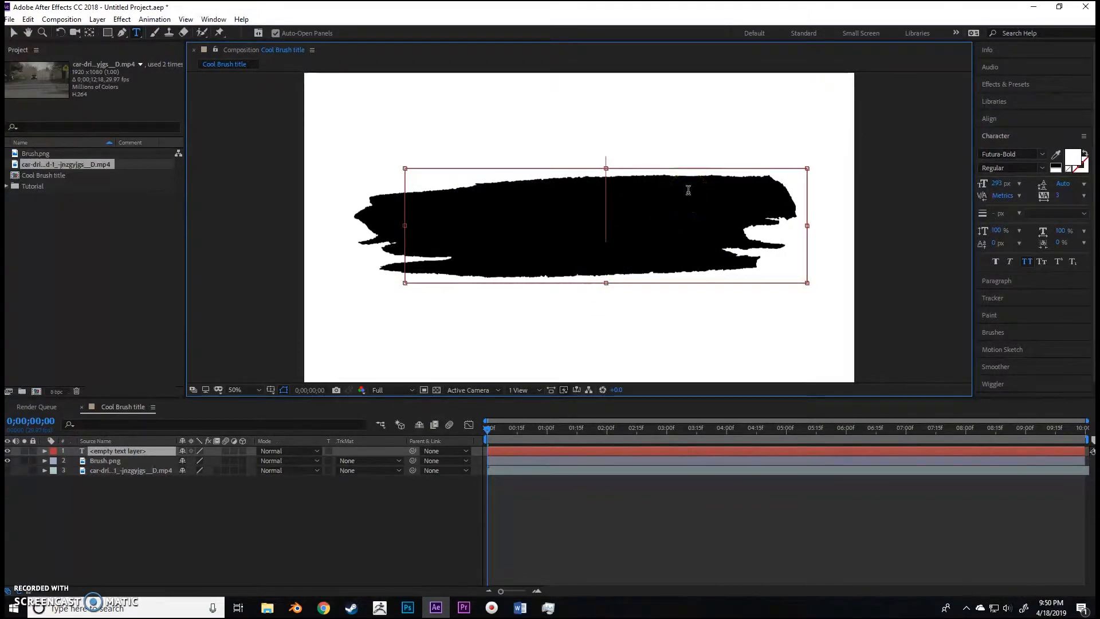
{"action": "type", "text": "TITLE"}
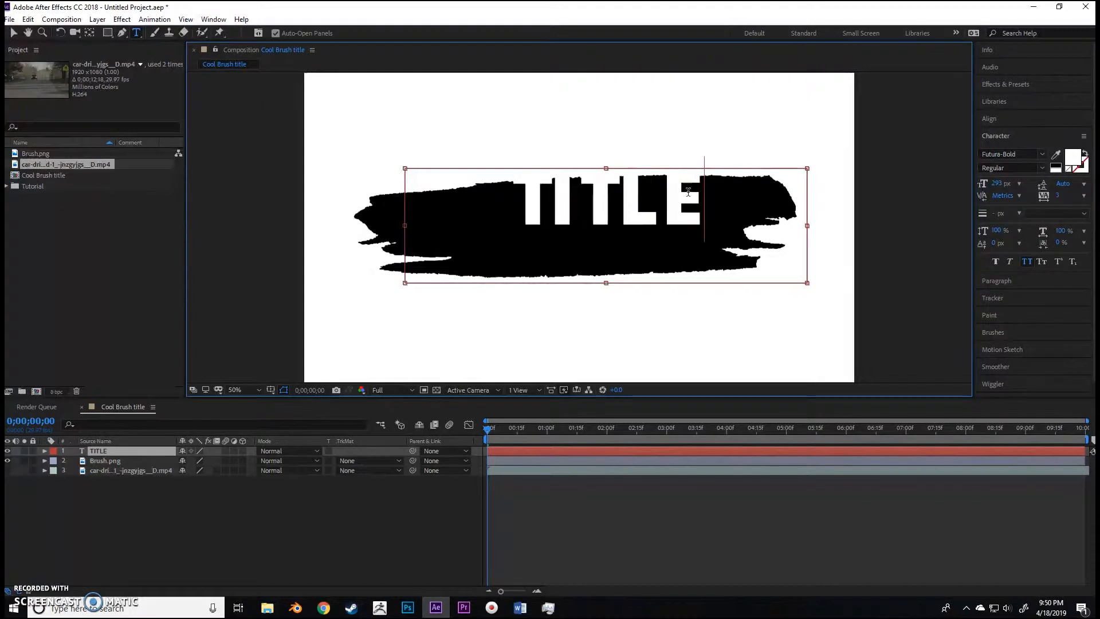
{"action": "left_click", "coordinate": [401, 107]}
{"action": "left_click", "coordinate": [14, 32]}
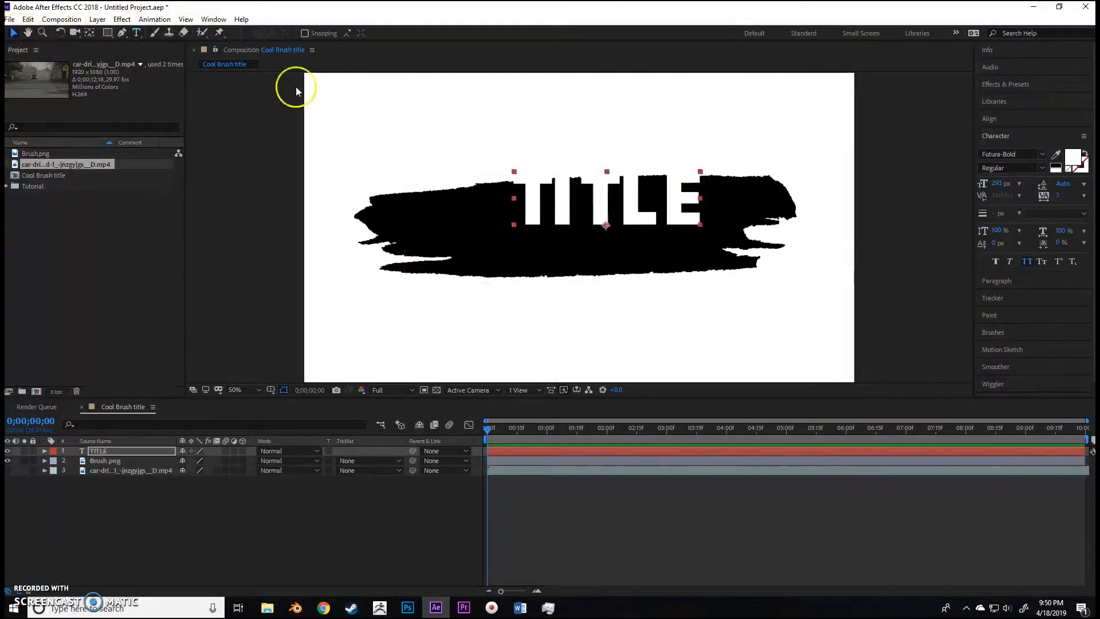
{"action": "mouse_move", "coordinate": [559, 216]}
{"action": "left_mouse_down"}
{"action": "mouse_move", "coordinate": [508, 239]}
{"action": "mouse_move", "coordinate": [567, 236]}
{"action": "mouse_move", "coordinate": [540, 236]}
{"action": "left_mouse_up"}
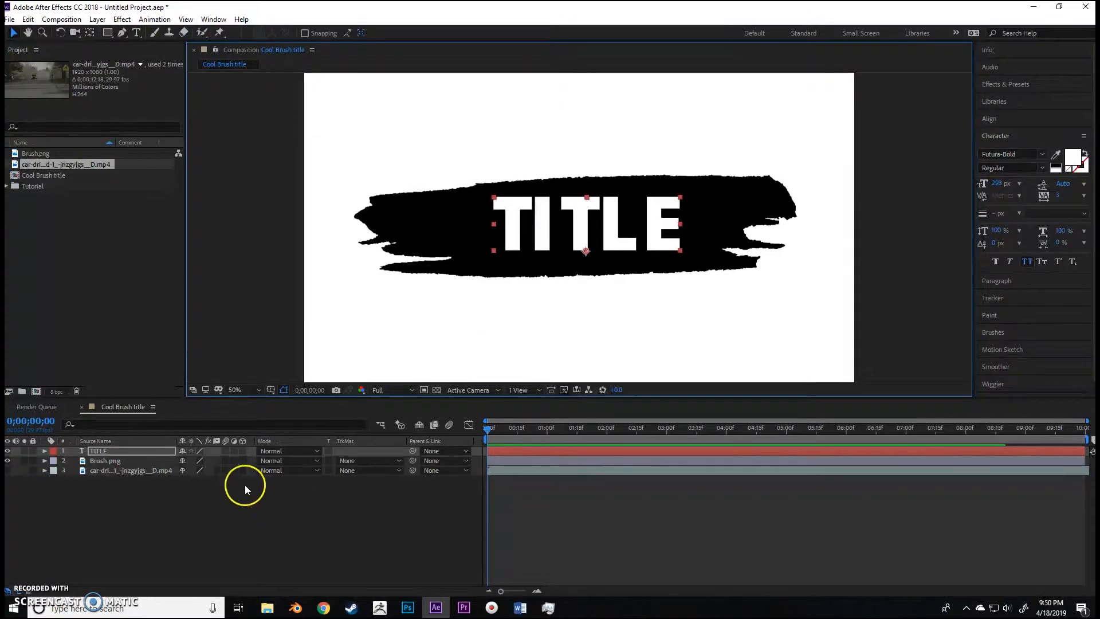
{"action": "left_click", "coordinate": [340, 514]}
- Set the Brush.png layer's track matte to Alpha Inverted Matte "TITLE"
{"action": "left_click", "coordinate": [352, 461]}
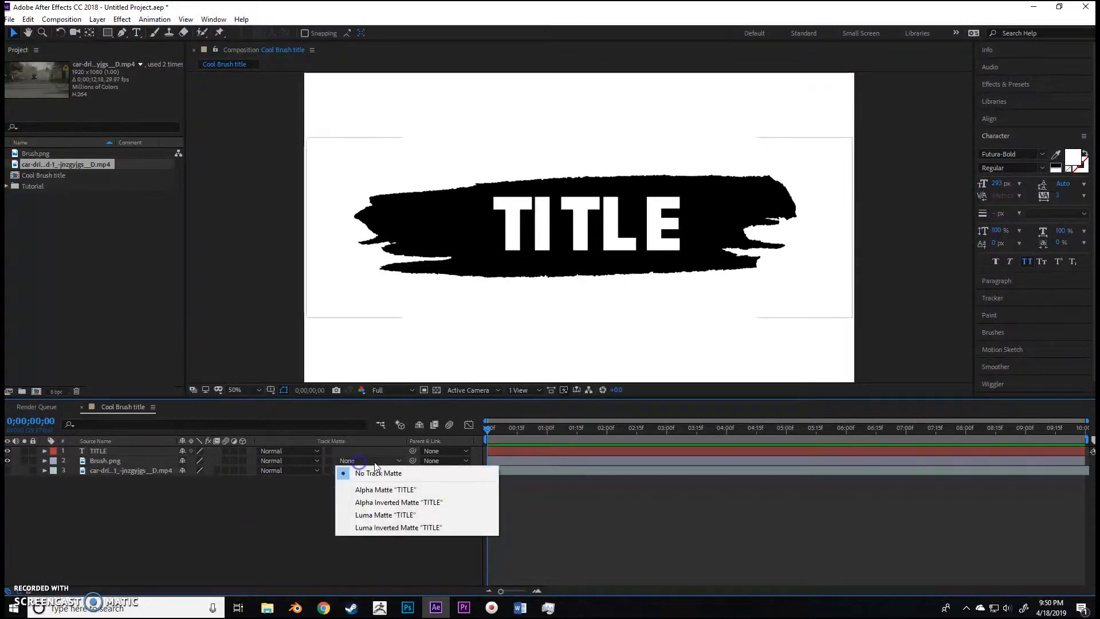
{"action": "left_click", "coordinate": [405, 503]}
{"action": "left_click", "coordinate": [504, 223]}
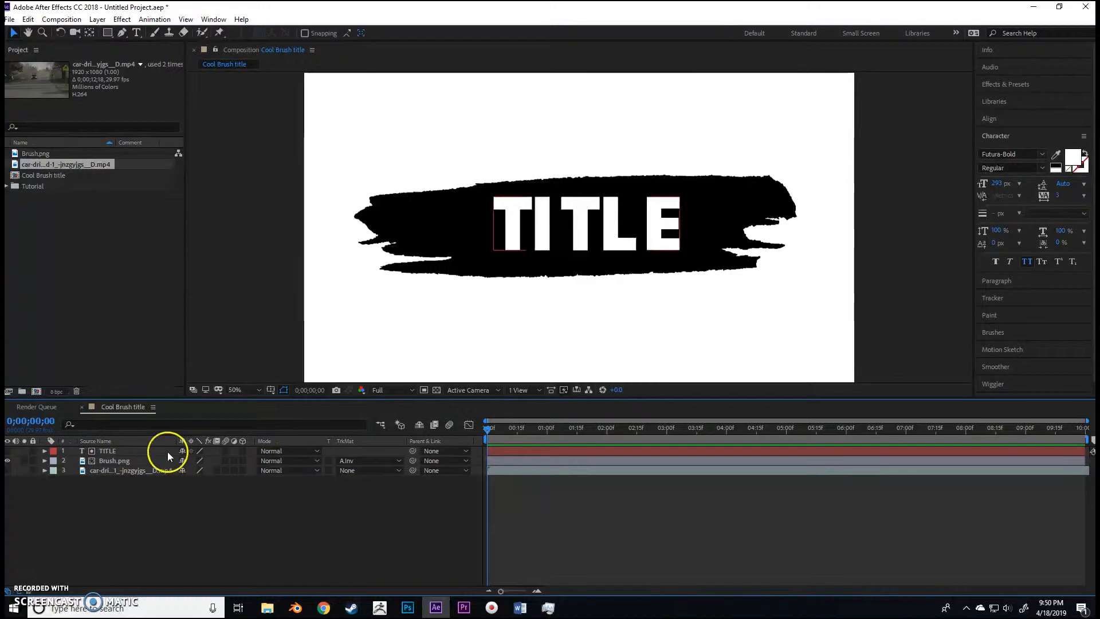
- Pre-compose the TITLE and Brush.png layers together into a composition named "Brush Texture"
{"action": "left_click", "coordinate": [136, 461]}
{"action": "left_click", "coordinate": [138, 451], "text": "shift"}
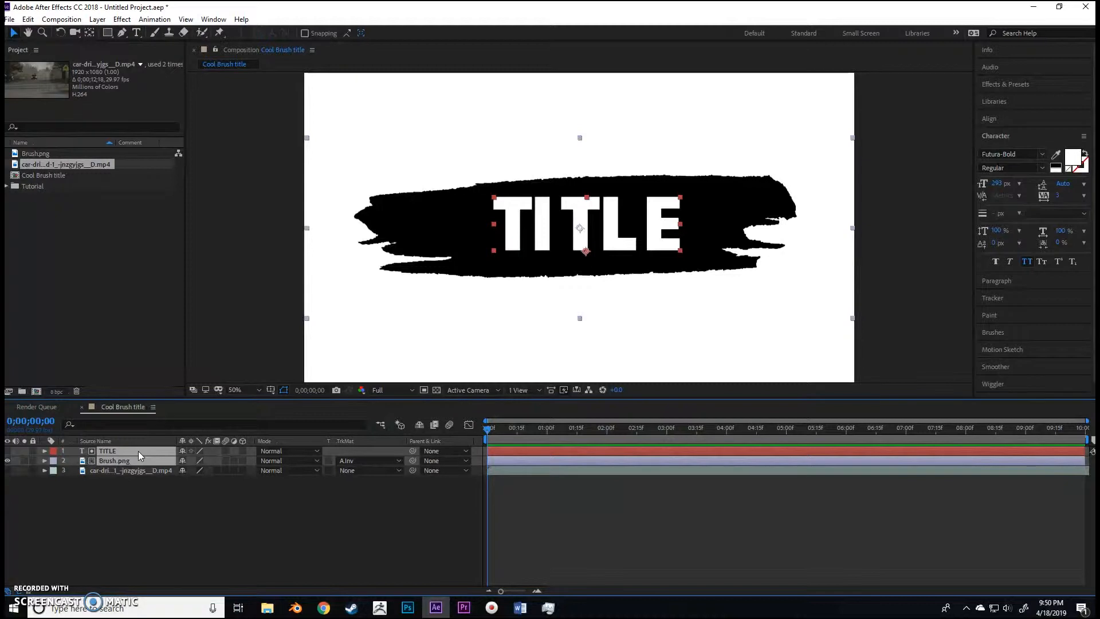
{"action": "left_click", "coordinate": [110, 480]}
{"action": "left_click", "coordinate": [108, 459]}
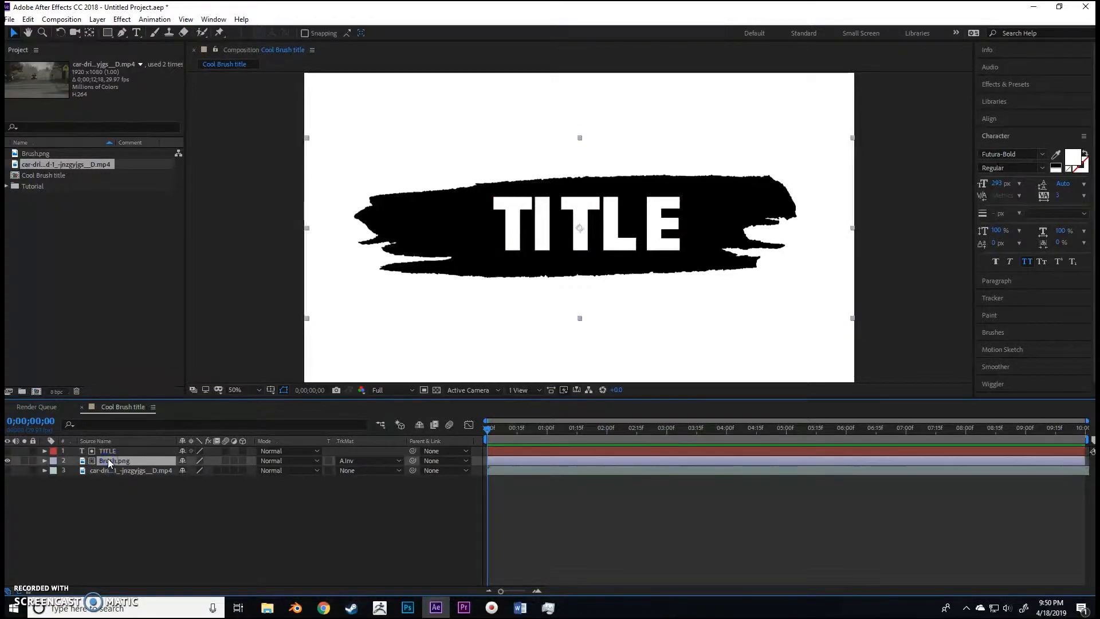
{"action": "left_click", "coordinate": [118, 452], "text": "shift"}
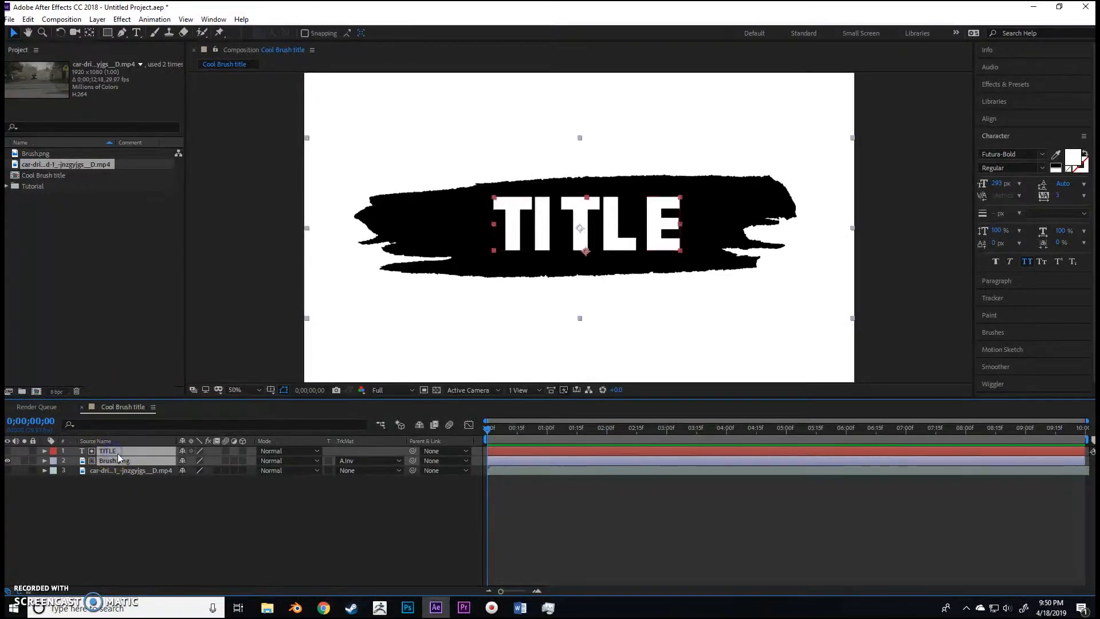
{"action": "left_click", "coordinate": [118, 476]}
{"action": "left_click", "coordinate": [116, 460]}
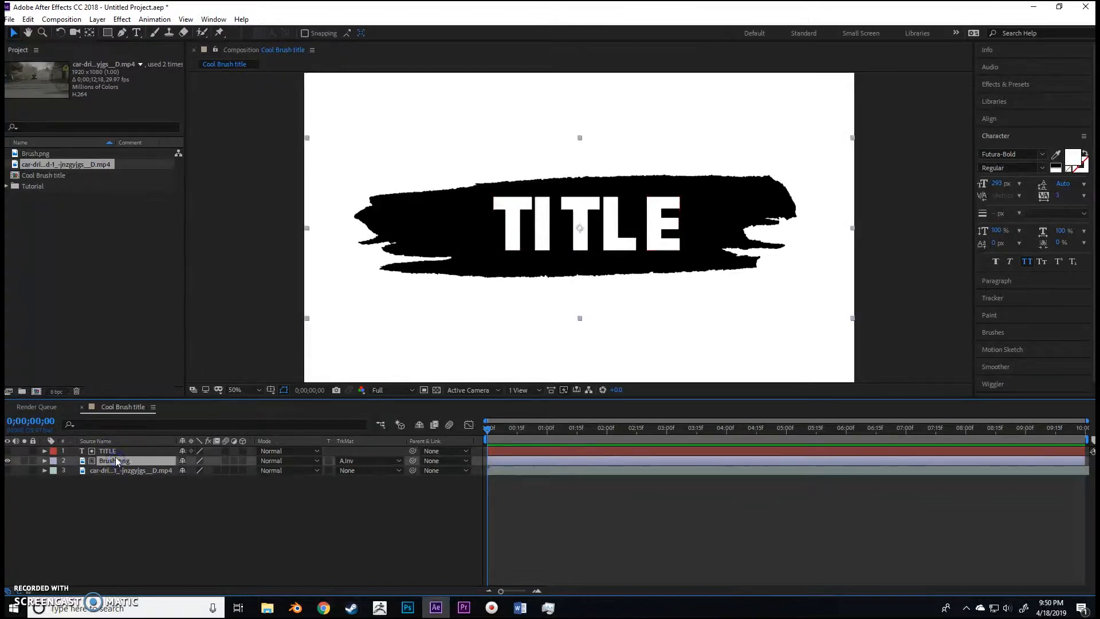
{"action": "left_click", "coordinate": [110, 450], "text": "shift"}
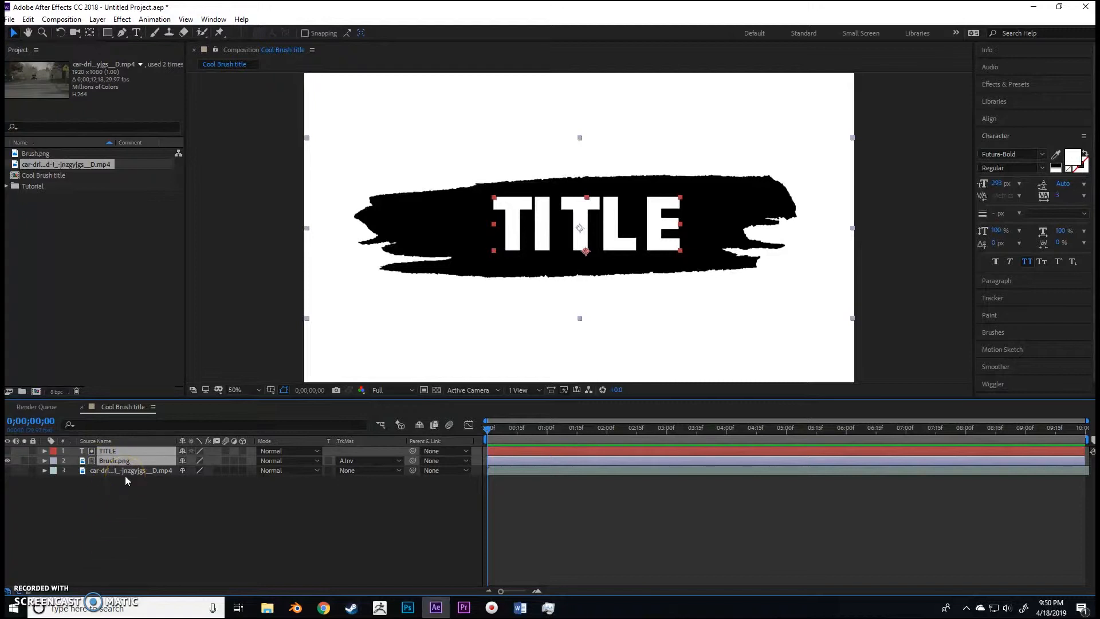
{"action": "key", "text": "ctrl+shift+c"}
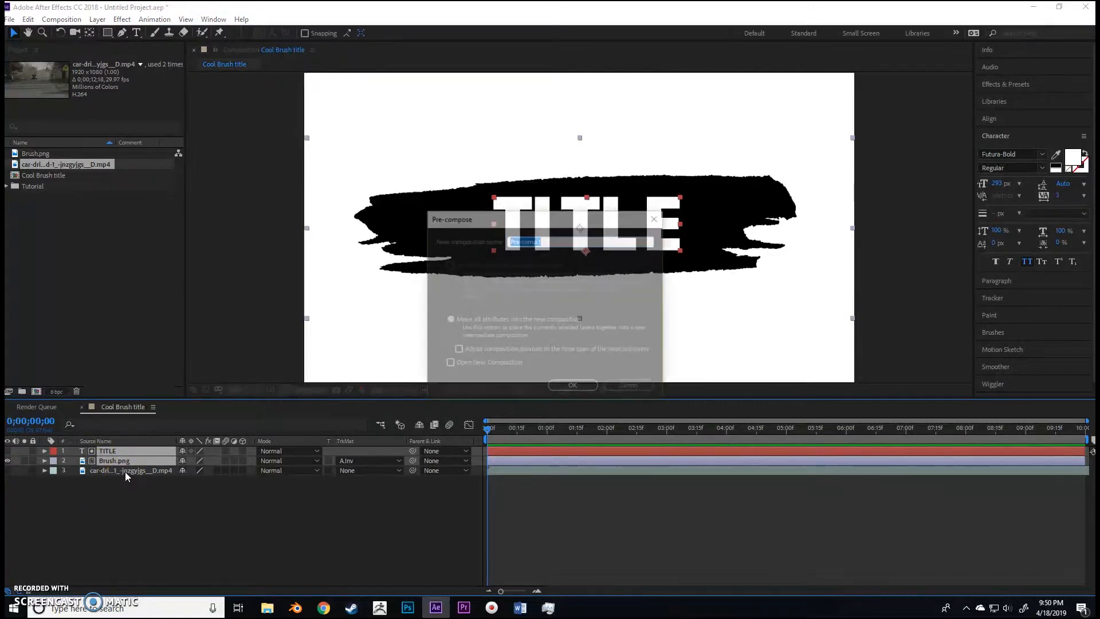
{"action": "type", "text": "Br"}
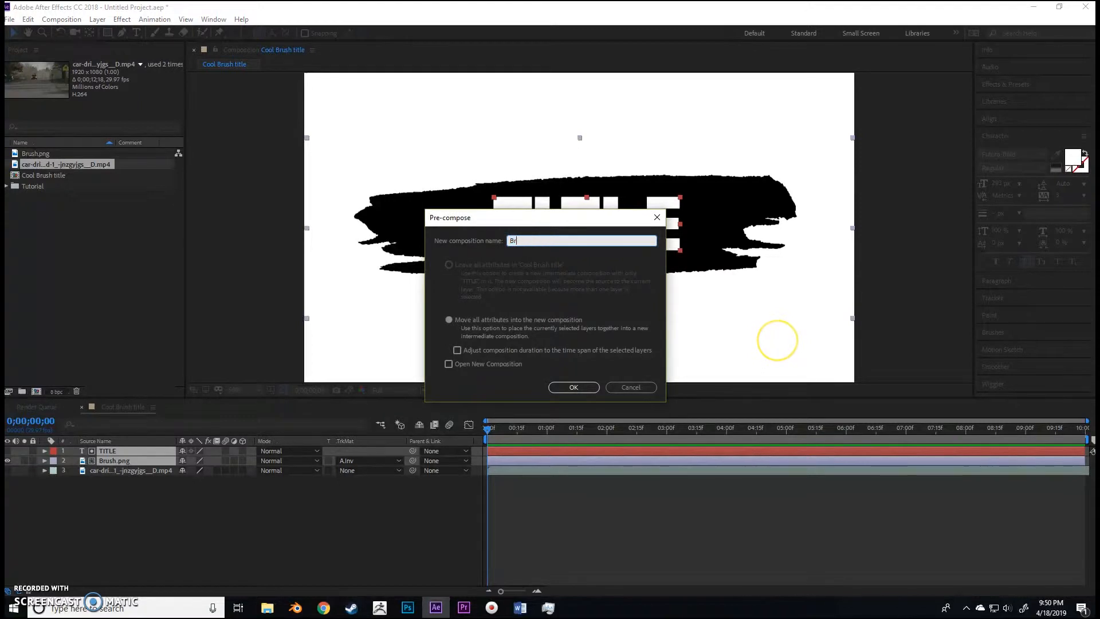
{"action": "type", "text": "ush Texture"}
{"action": "key", "text": "Return"}
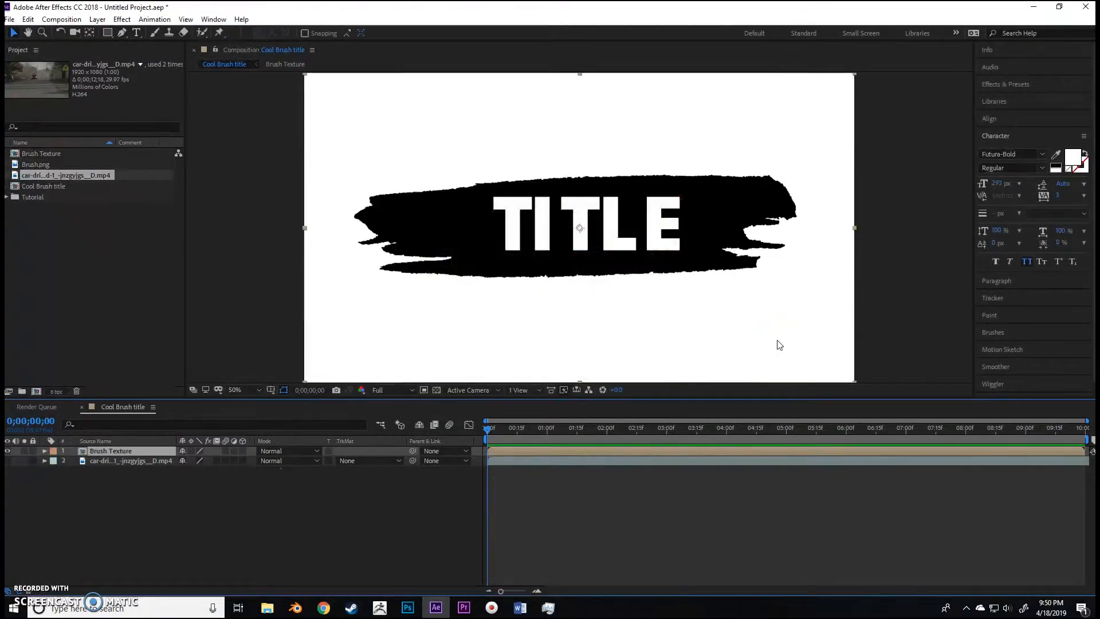
{"action": "left_click", "coordinate": [261, 508]}
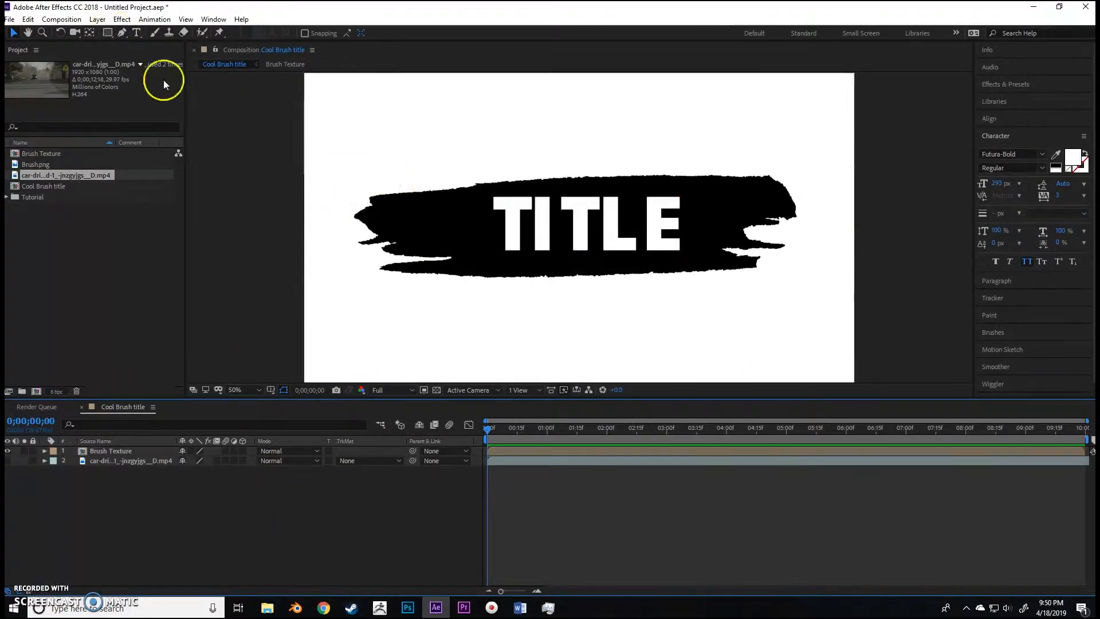
{"action": "left_click", "coordinate": [239, 271]}
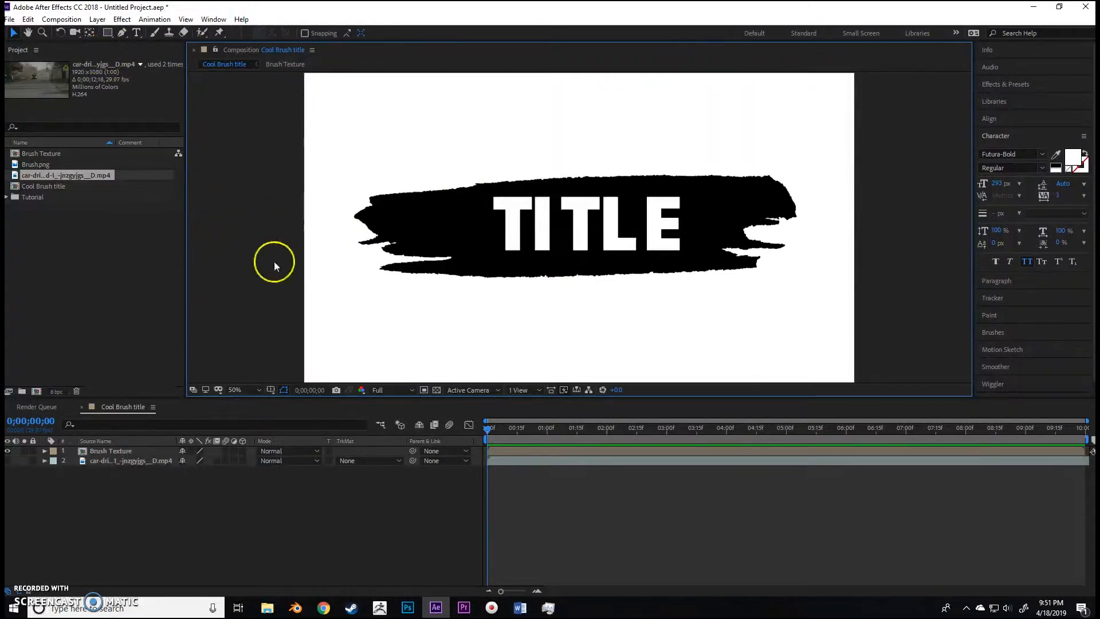
- Try to draw a closed Pen mask around the TITLE text on the Brush Texture layer
{"action": "left_click", "coordinate": [114, 451]}
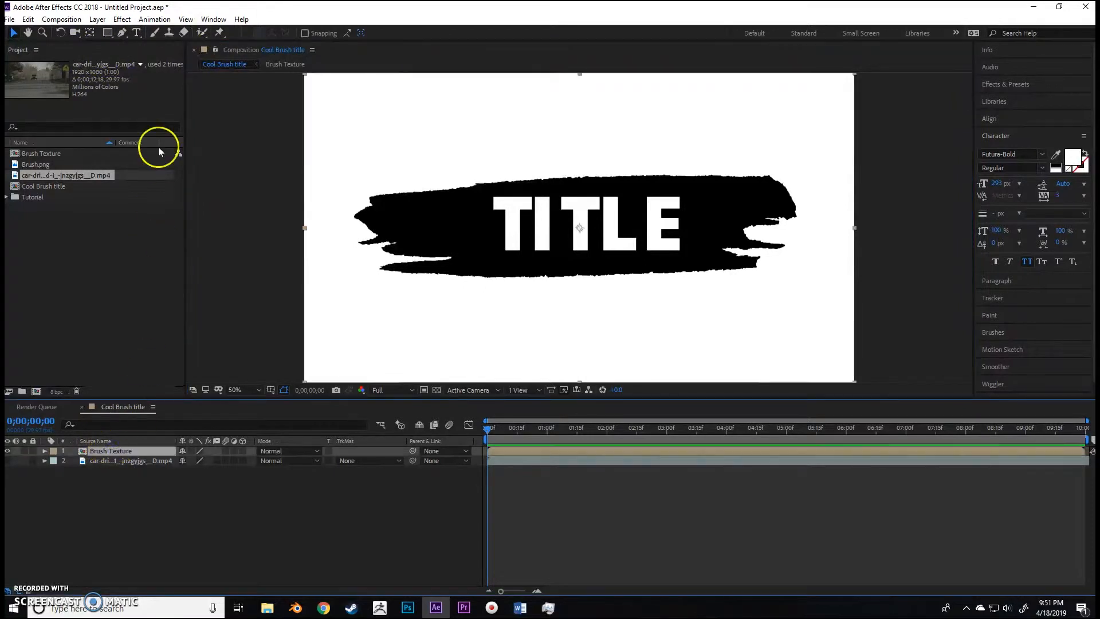
{"action": "left_click", "coordinate": [120, 32]}
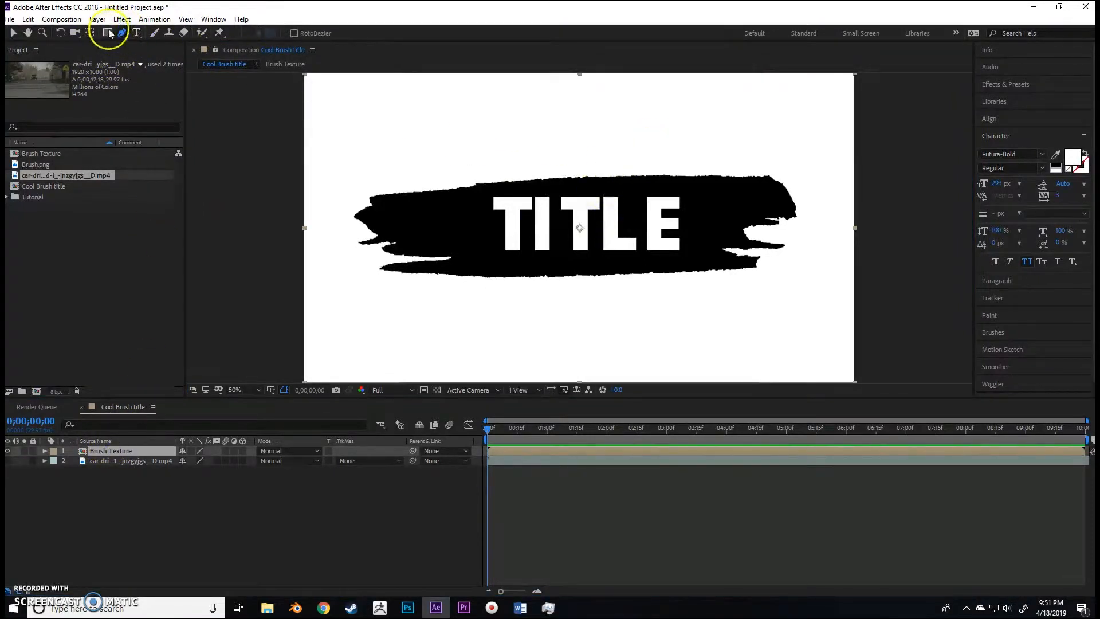
{"action": "left_click", "coordinate": [693, 146]}
{"action": "left_click", "coordinate": [744, 193]}
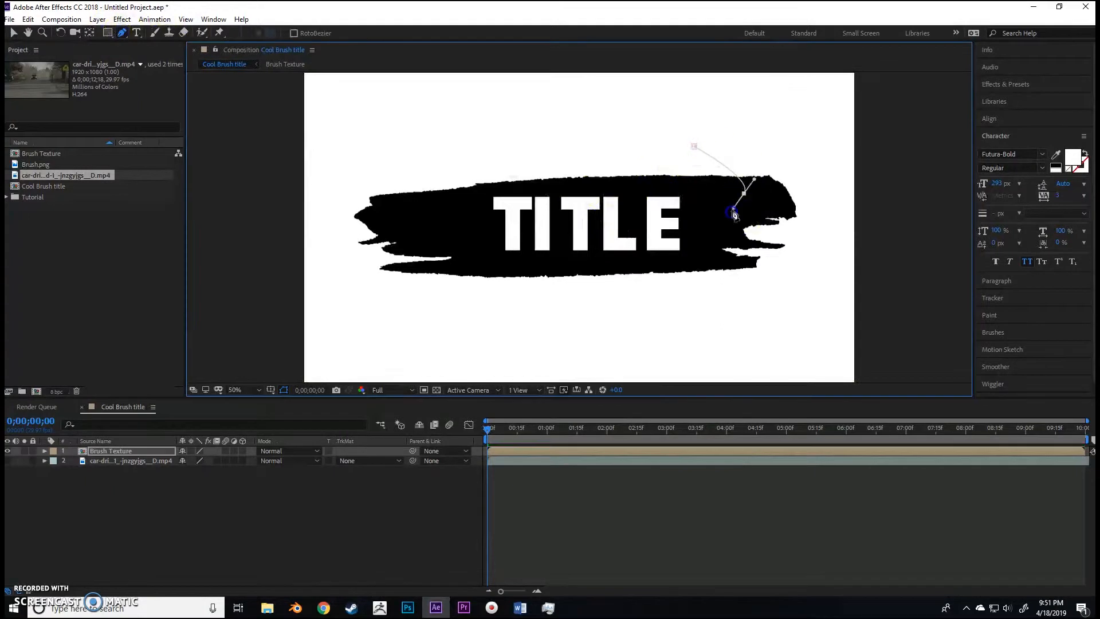
{"action": "left_click", "coordinate": [682, 246]}
{"action": "left_click", "coordinate": [554, 256]}
{"action": "left_click", "coordinate": [480, 260]}
{"action": "left_click", "coordinate": [463, 212]}
{"action": "left_click_drag", "start_coordinate": [466, 209], "coordinate": [465, 200]}
{"action": "left_click_drag", "start_coordinate": [513, 166], "coordinate": [605, 169]}
{"action": "left_click_drag", "start_coordinate": [660, 172], "coordinate": [689, 166]}
{"action": "left_click", "coordinate": [695, 164]}
{"action": "left_click", "coordinate": [726, 153]}
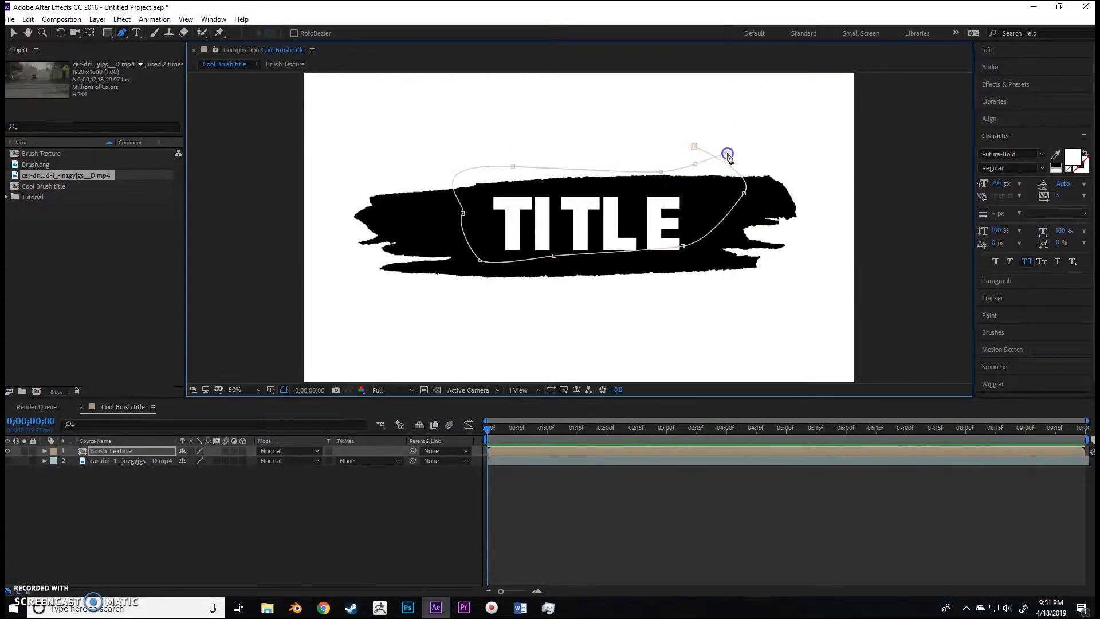
{"action": "left_click", "coordinate": [693, 147]}
{"action": "left_click", "coordinate": [510, 438]}
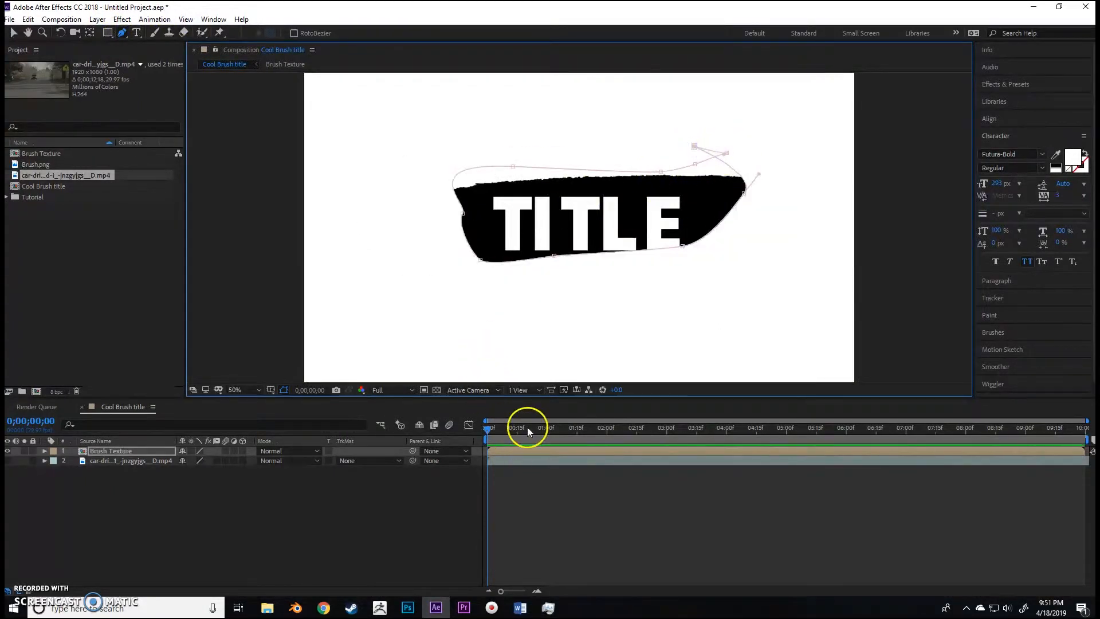
- Undo the Pen mask drawn on the Brush Texture layer, point by point
{"action": "key", "text": "ctrl+z"}
{"action": "key", "text": "ctrl+z"}
{"action": "key", "text": "ctrl+z"}
{"action": "key", "text": "ctrl+z"}
{"action": "key", "text": "ctrl+z"}
{"action": "key", "text": "ctrl+z"}
{"action": "key", "text": "ctrl+z"}
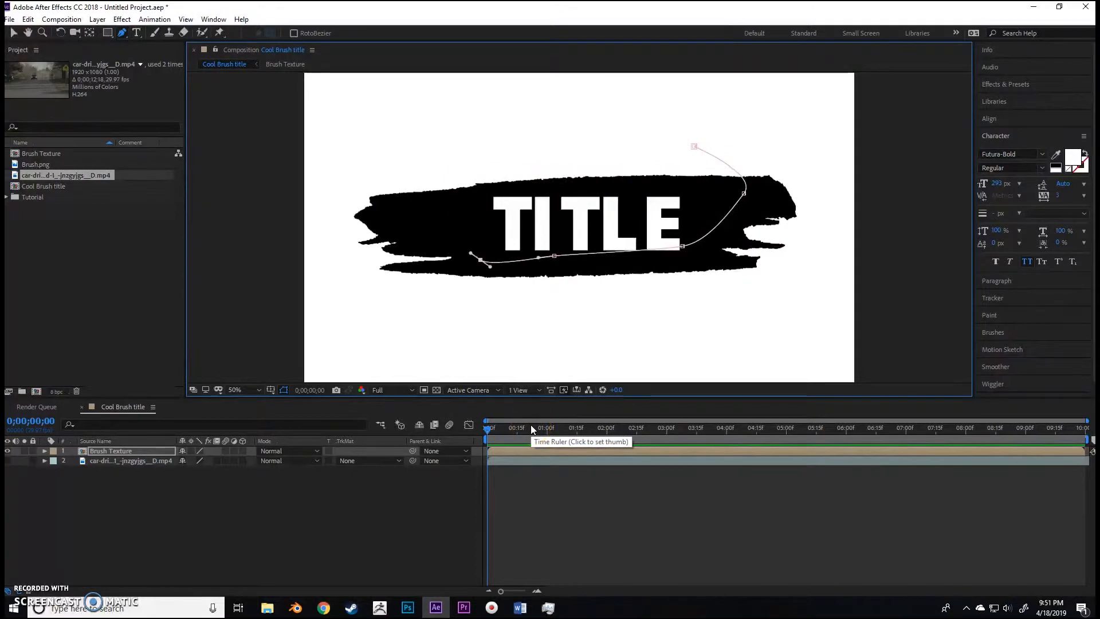
{"action": "key", "text": "ctrl+z"}
{"action": "key", "text": "ctrl+z"}
{"action": "key", "text": "ctrl+z"}
{"action": "key", "text": "ctrl+z"}
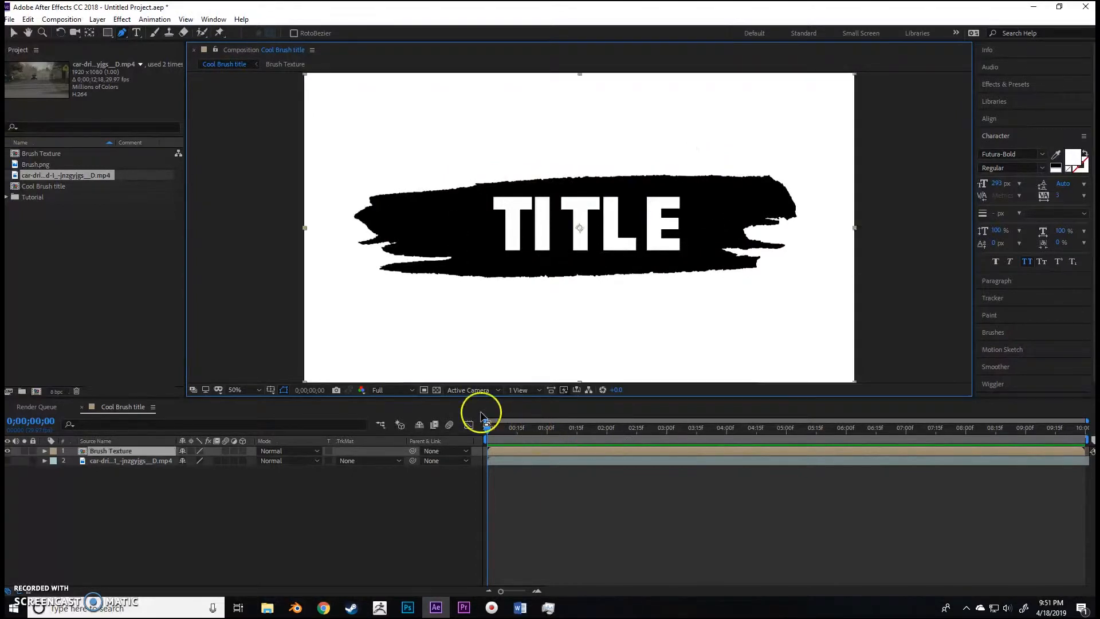
- With no layer selected, start a white-filled Pen shape above the brush stroke and trace around its upper right tip into the first notch
{"action": "left_click", "coordinate": [15, 33]}
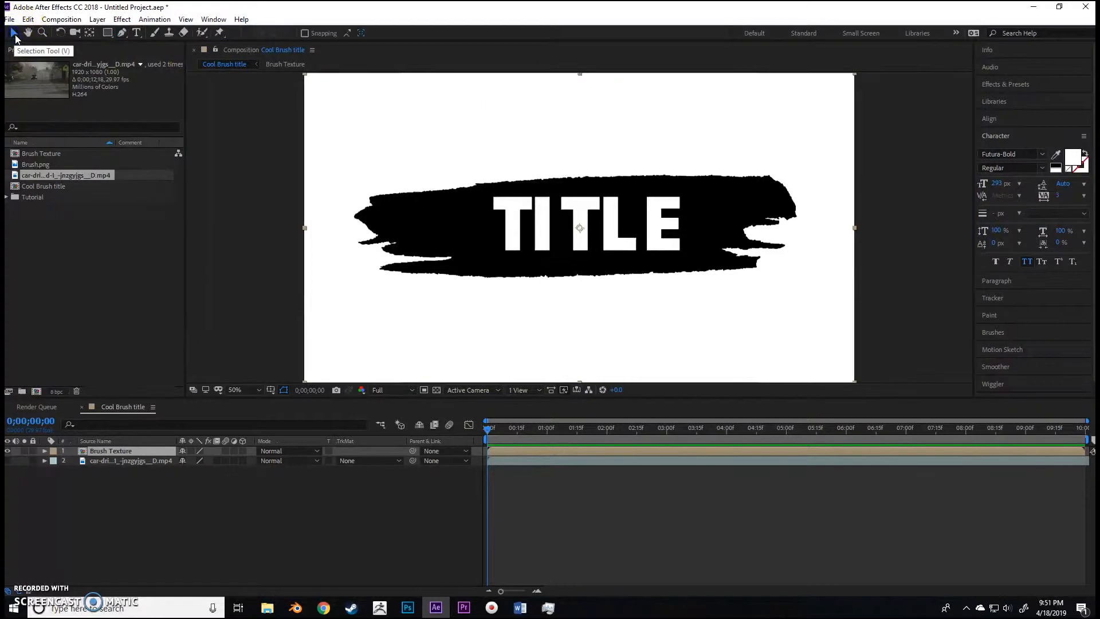
{"action": "left_click", "coordinate": [244, 174]}
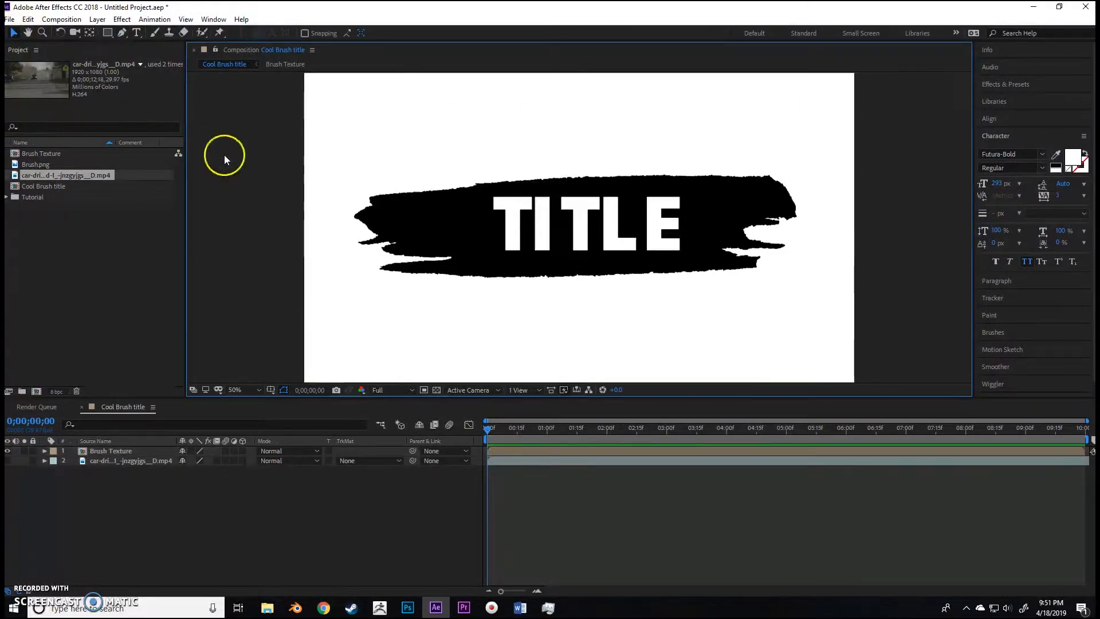
{"action": "left_click", "coordinate": [122, 33]}
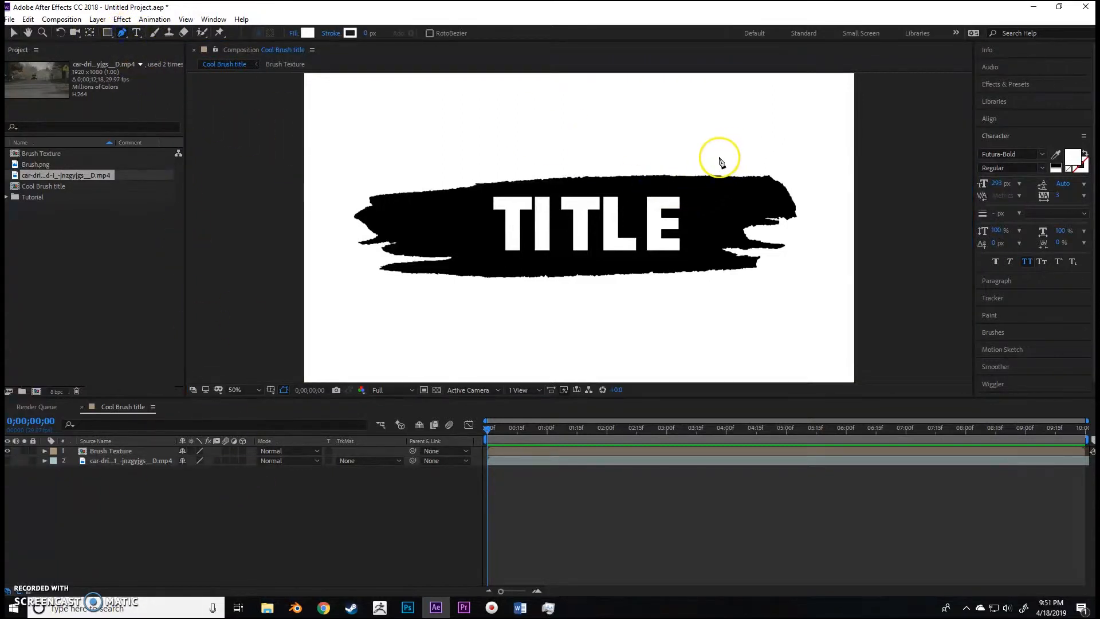
{"action": "left_click", "coordinate": [680, 164]}
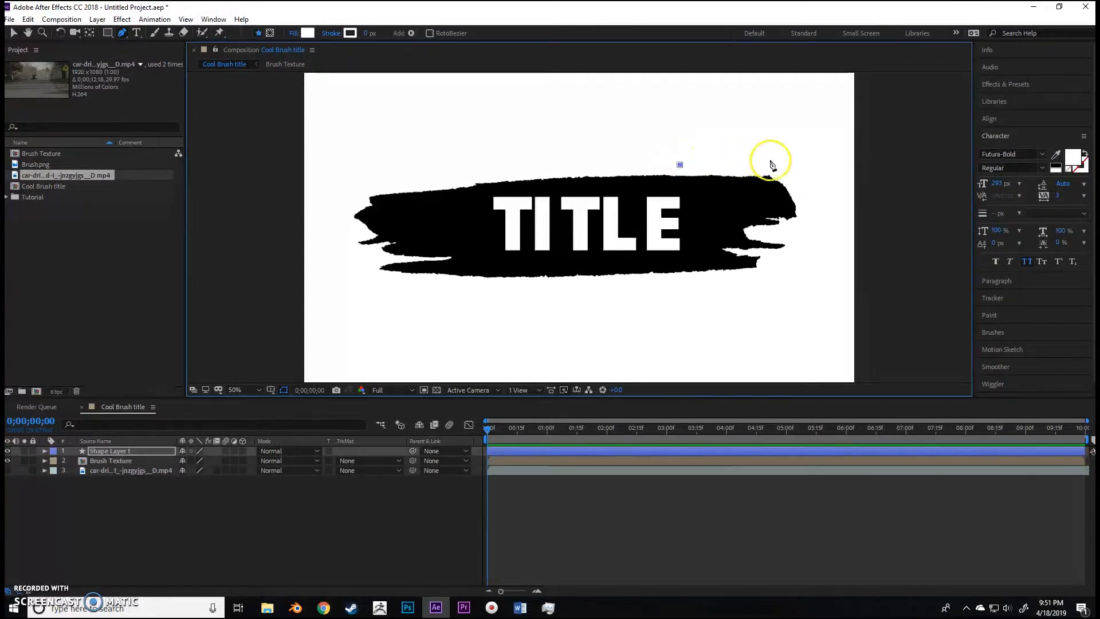
{"action": "left_click_drag", "start_coordinate": [773, 161], "coordinate": [810, 219]}
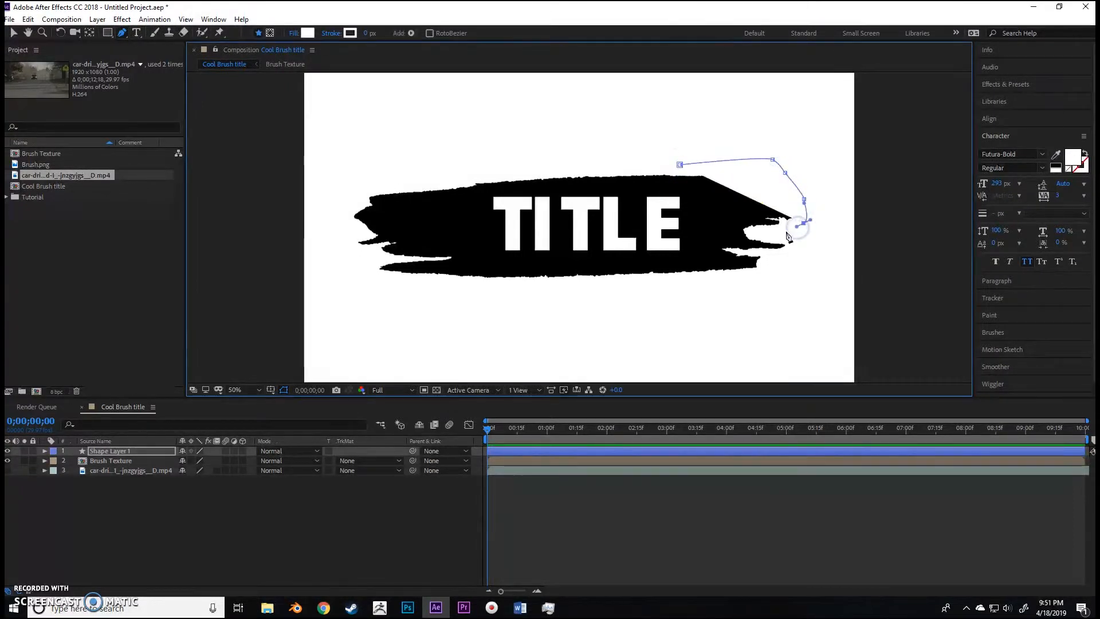
{"action": "left_click", "coordinate": [780, 231]}
{"action": "left_click", "coordinate": [749, 232]}
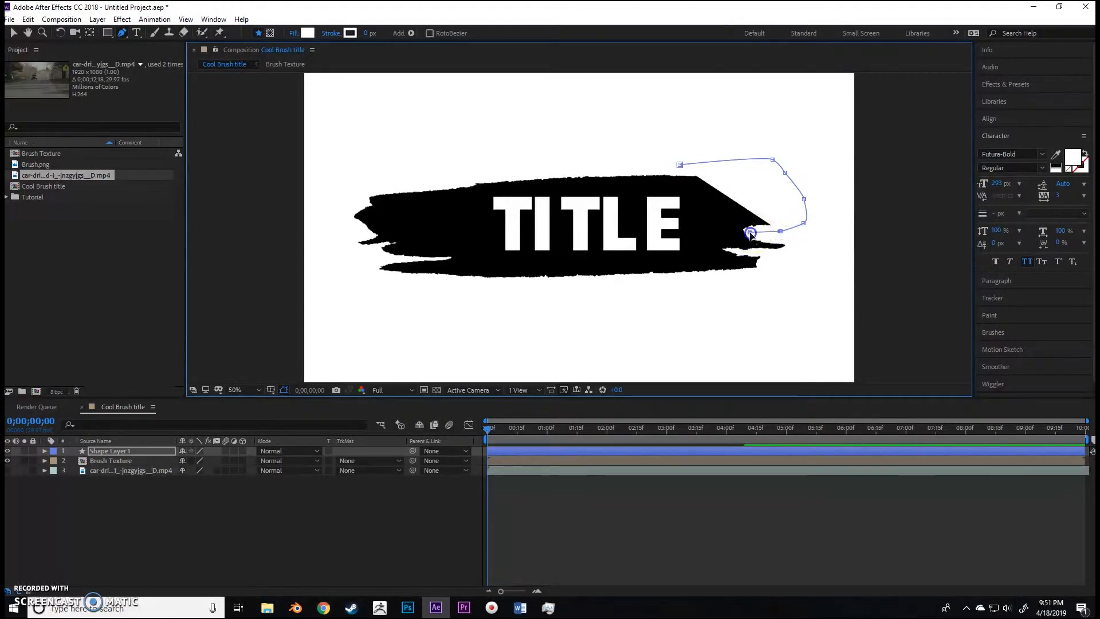
{"action": "left_click", "coordinate": [763, 233]}
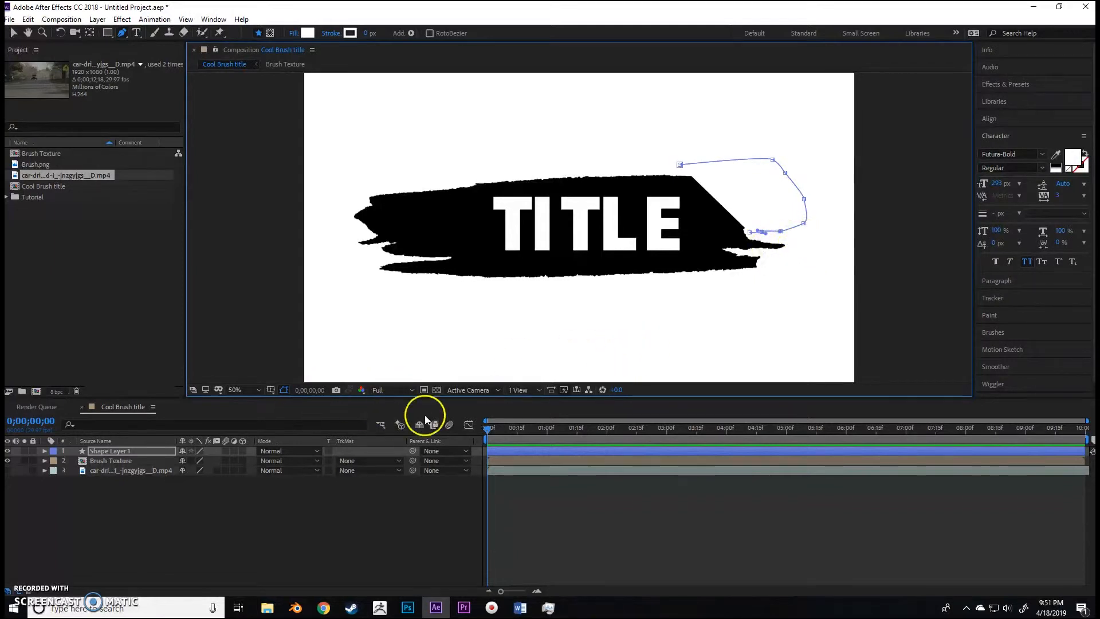
- Show the transparency grid and continue the shape path around the lower right bristles and onto the stroke's underside
{"action": "left_click", "coordinate": [436, 390]}
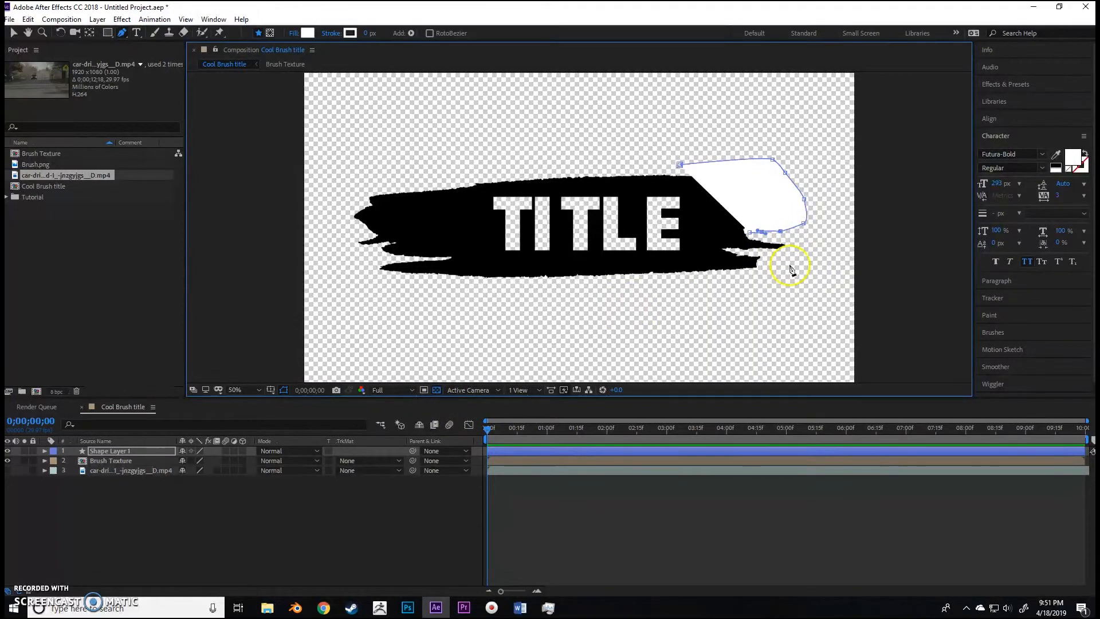
{"action": "key", "text": "ctrl+z"}
{"action": "left_click", "coordinate": [758, 236]}
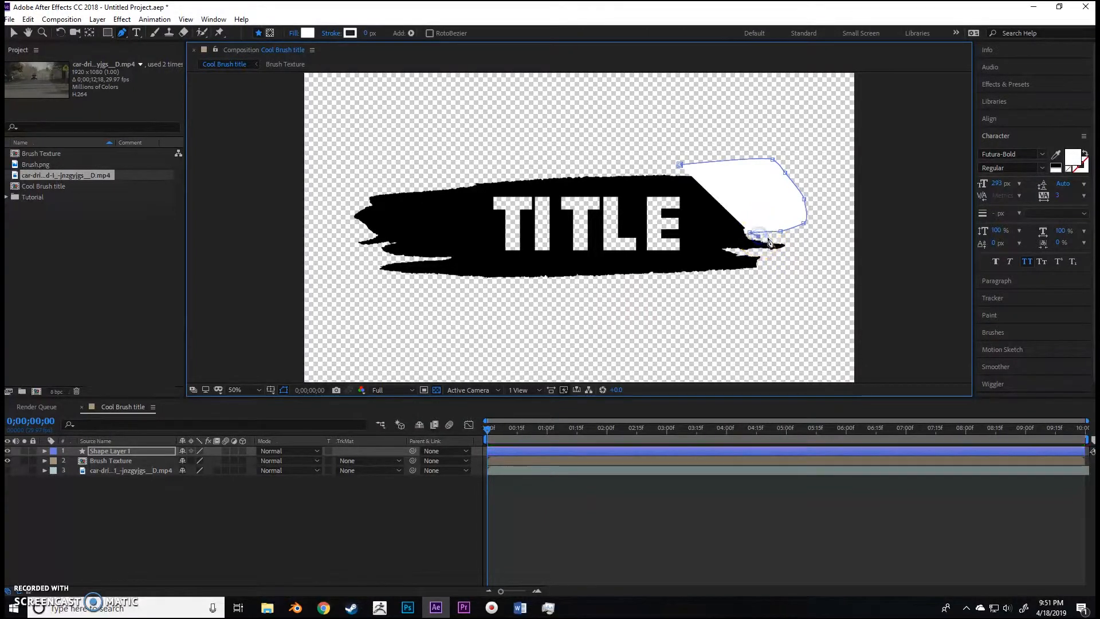
{"action": "left_click", "coordinate": [768, 238]}
{"action": "left_click", "coordinate": [790, 242]}
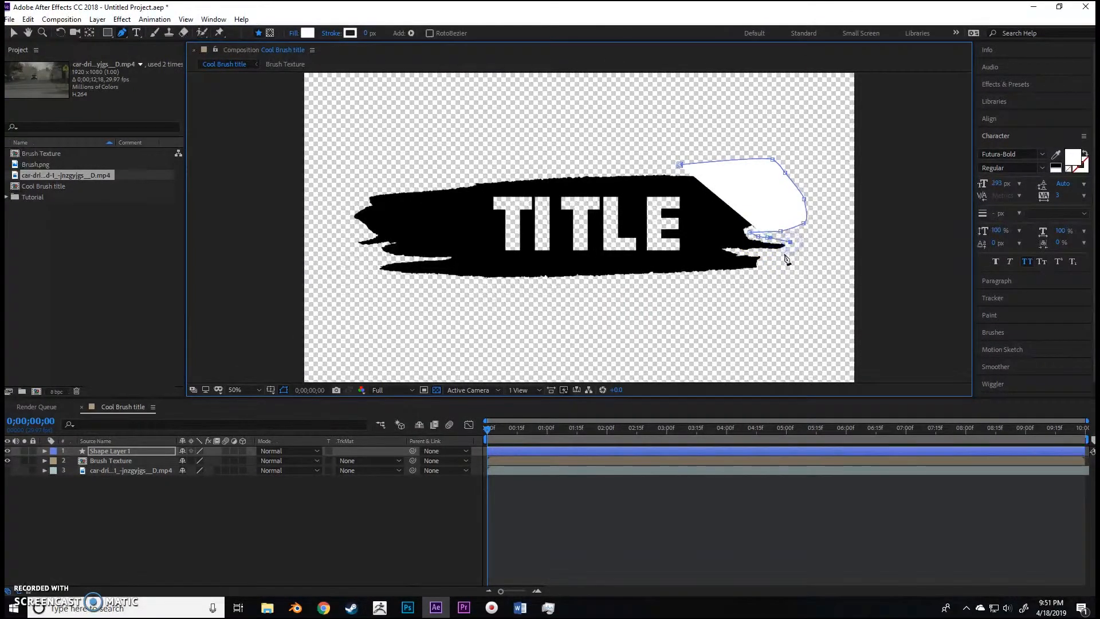
{"action": "left_click", "coordinate": [778, 254]}
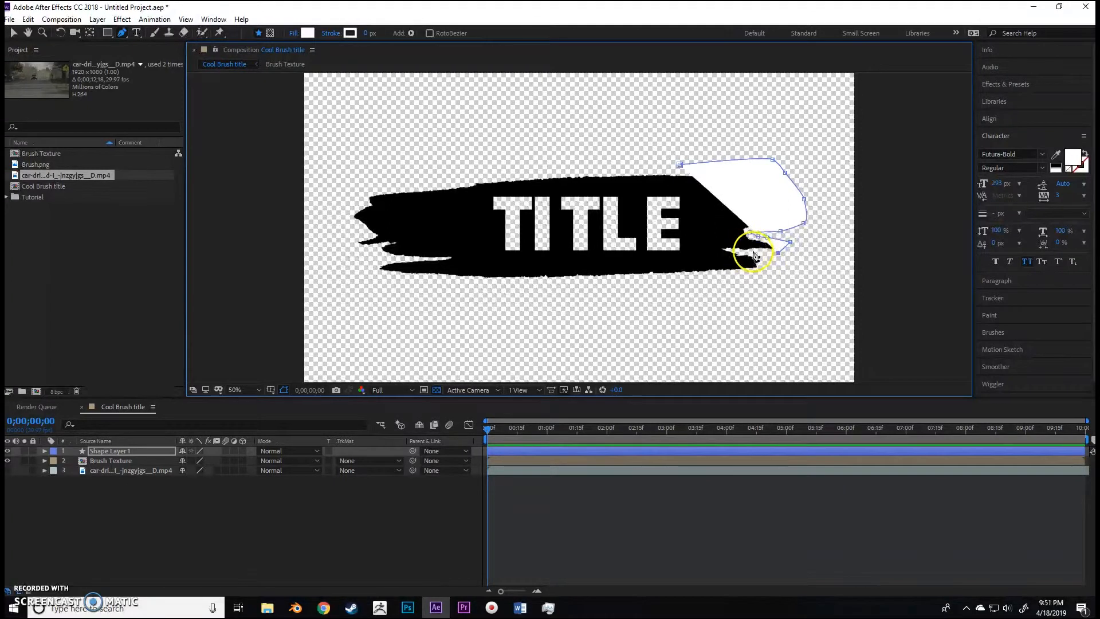
{"action": "left_click", "coordinate": [754, 252]}
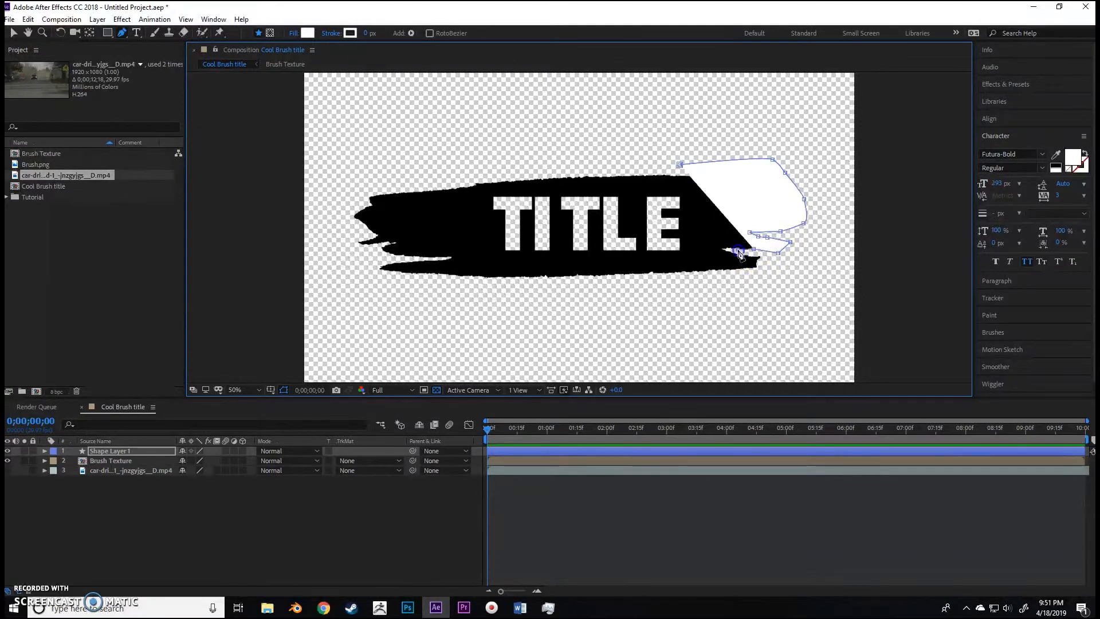
{"action": "left_click", "coordinate": [766, 260]}
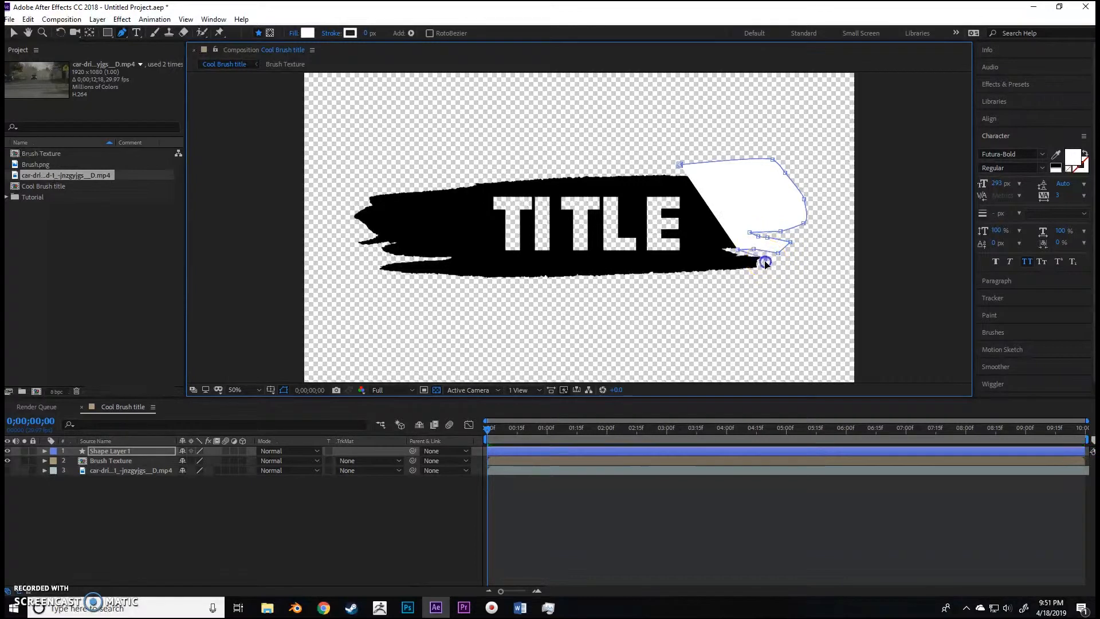
{"action": "left_click", "coordinate": [751, 272]}
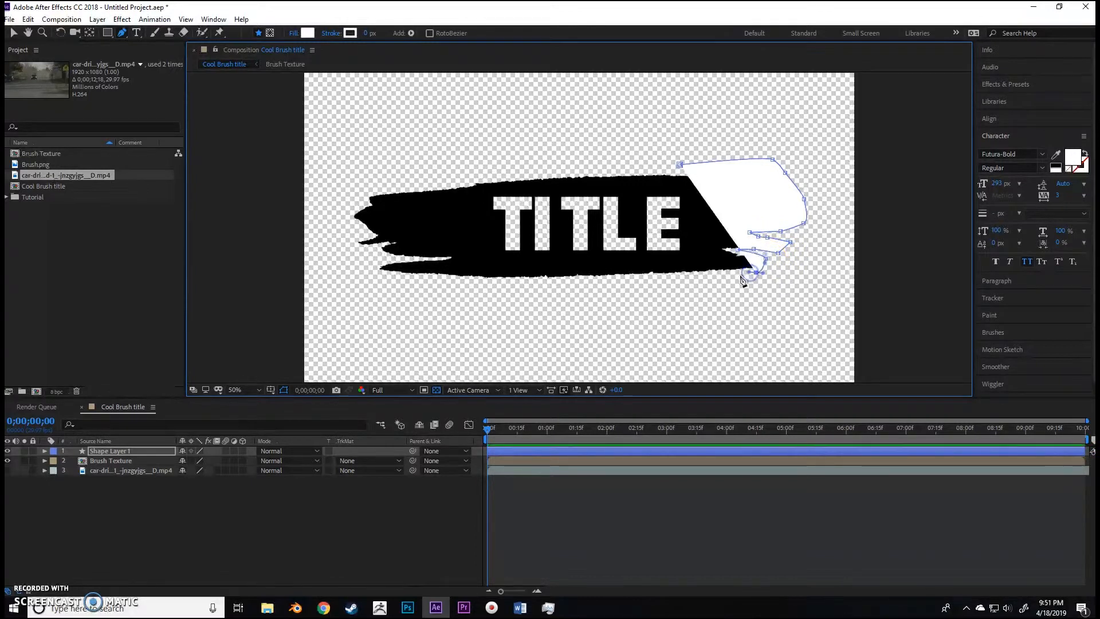
{"action": "left_click", "coordinate": [724, 277]}
{"action": "left_click", "coordinate": [646, 282]}
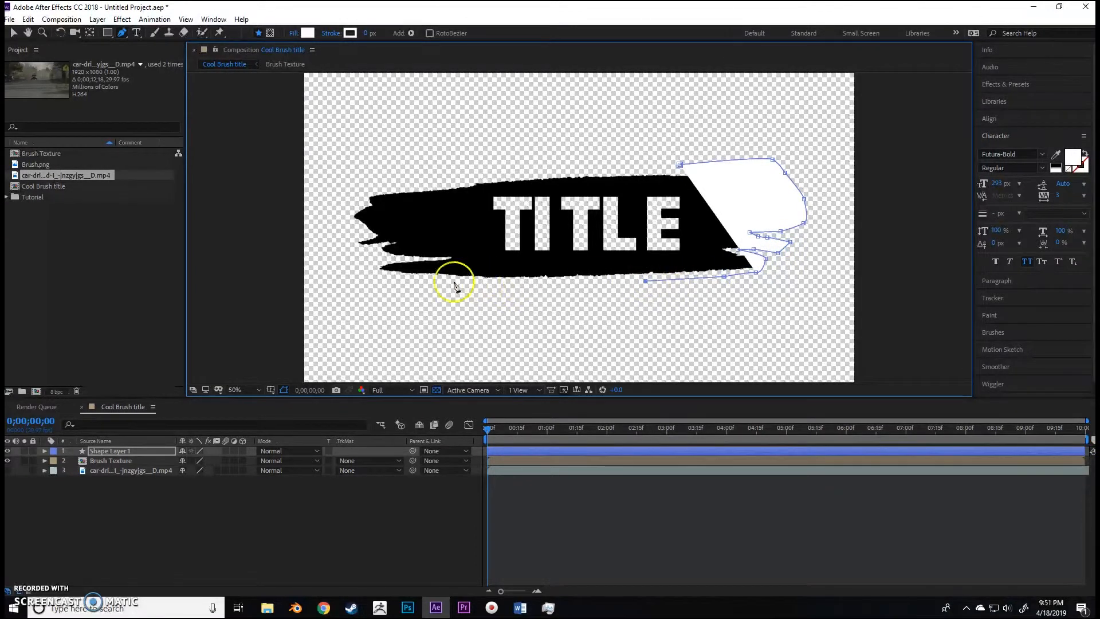
{"action": "left_click", "coordinate": [389, 274]}
{"action": "left_click", "coordinate": [356, 273]}
{"action": "left_click", "coordinate": [312, 253]}
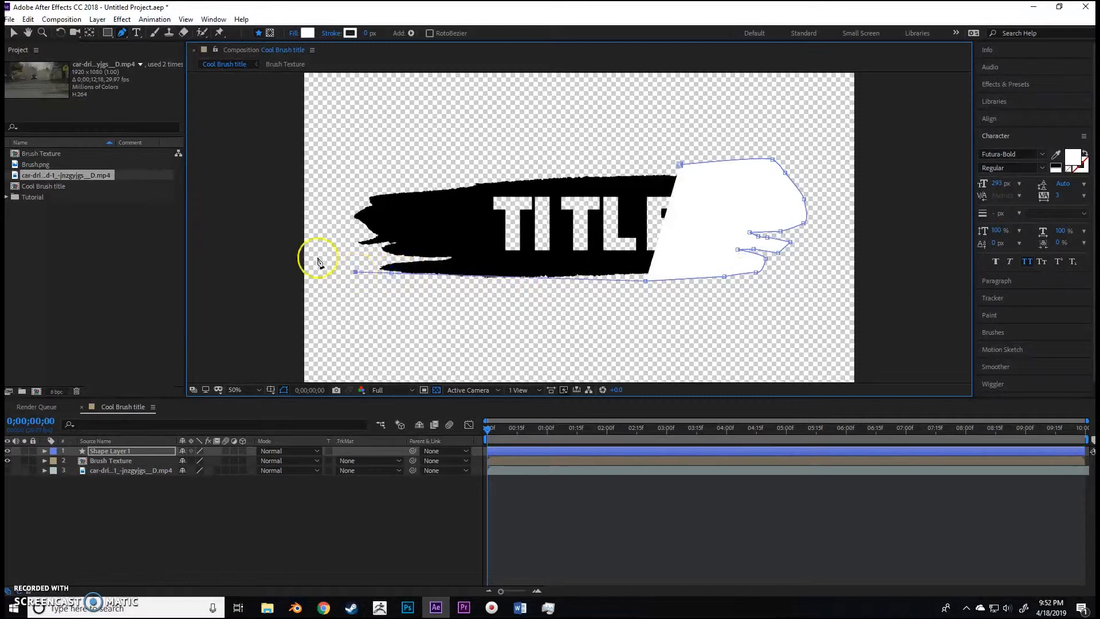
{"action": "left_click", "coordinate": [324, 210]}
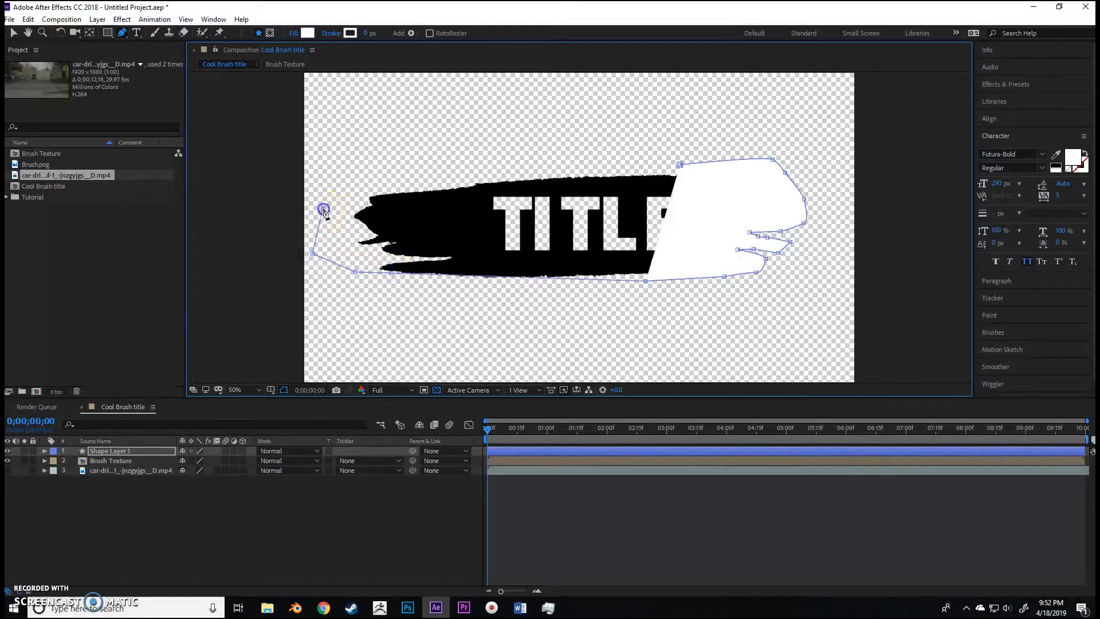
{"action": "left_click", "coordinate": [330, 178]}
{"action": "key", "text": "ctrl+z"}
{"action": "key", "text": "ctrl+z"}
{"action": "key", "text": "ctrl+z"}
{"action": "key", "text": "ctrl+z"}
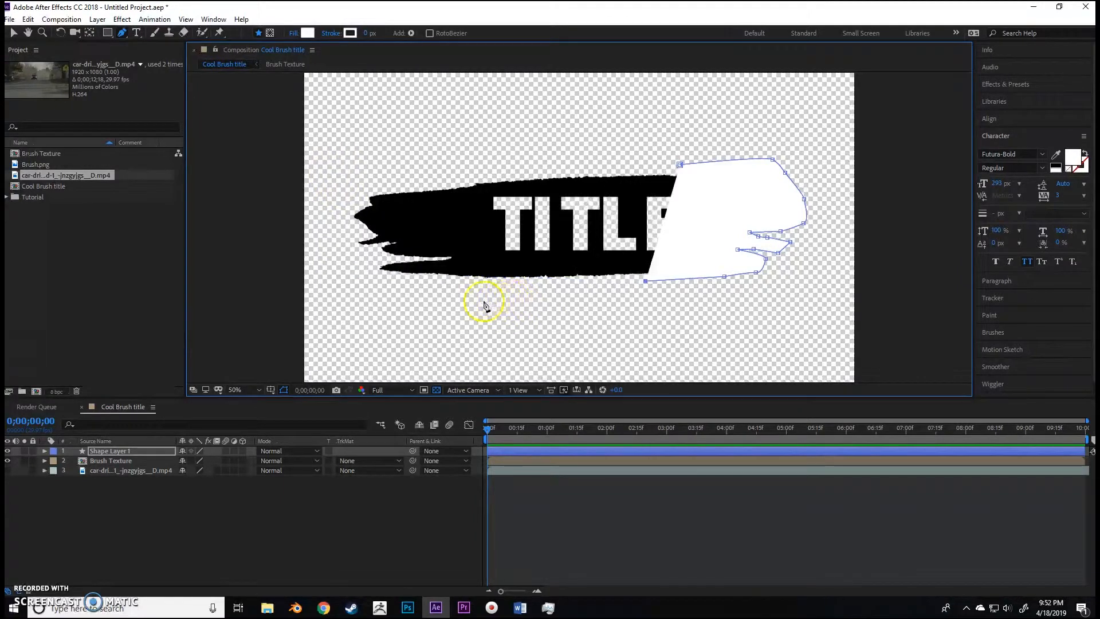
- Continue the path below the stroke and loosely around its left end, closing the shape at its starting point so it covers the whole brush
{"action": "left_click", "coordinate": [464, 287]}
{"action": "left_click", "coordinate": [418, 291]}
{"action": "left_click", "coordinate": [344, 283]}
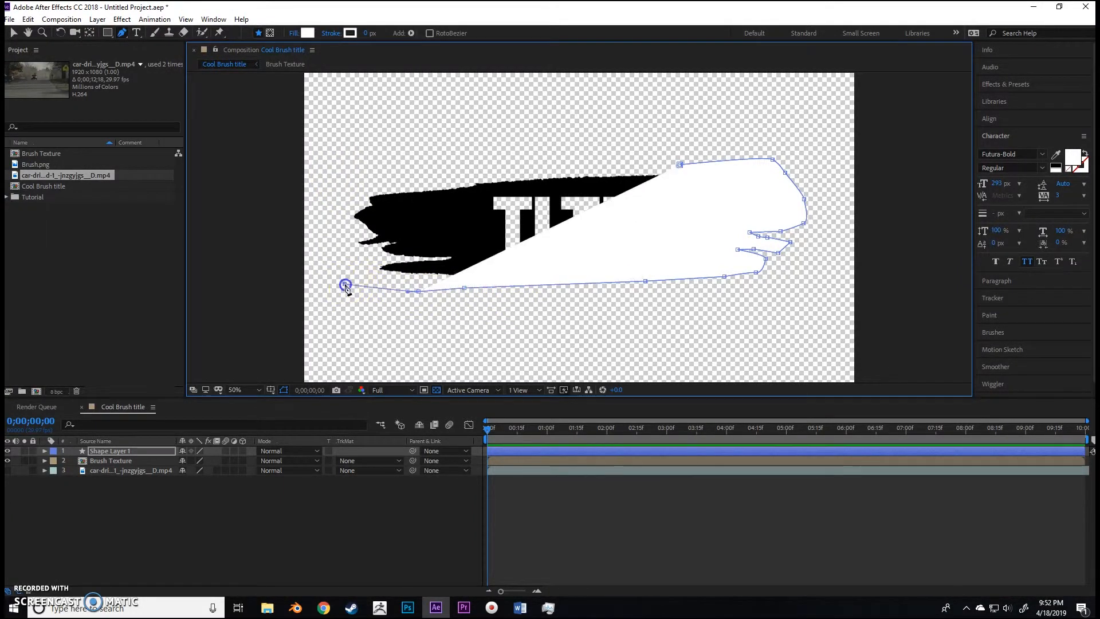
{"action": "left_click", "coordinate": [326, 242]}
{"action": "left_click", "coordinate": [360, 163]}
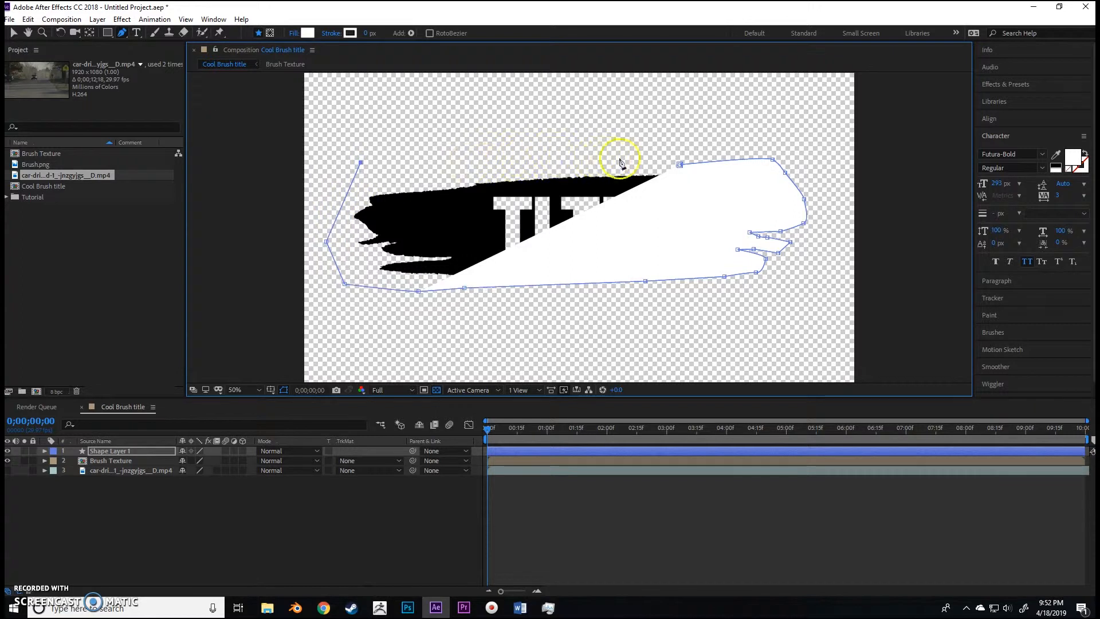
{"action": "left_click", "coordinate": [679, 164]}
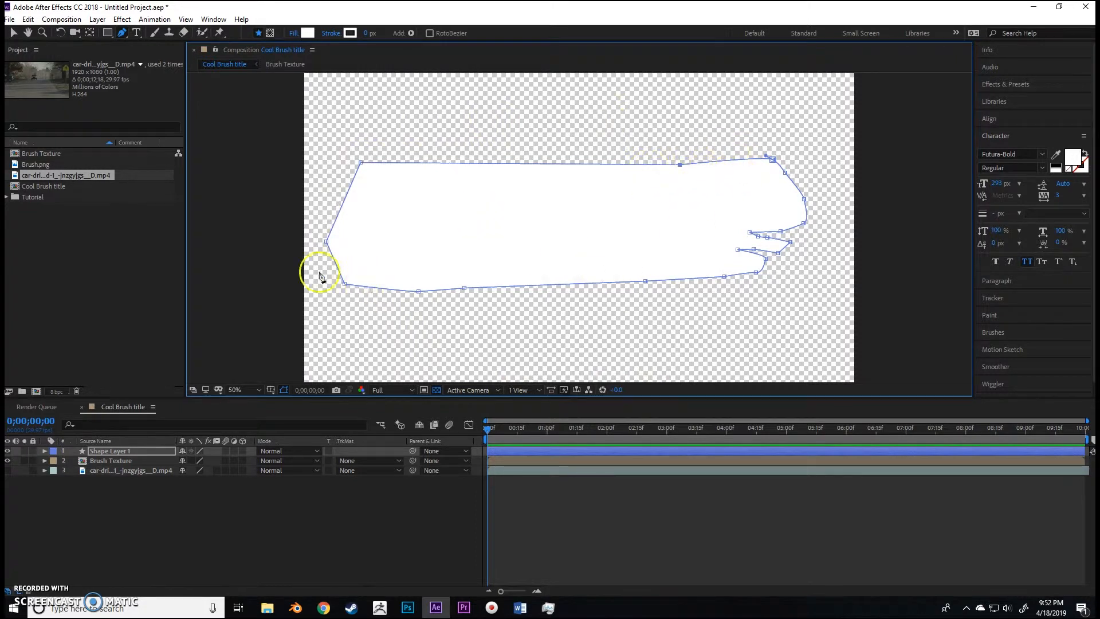
- Rename the new shape layer to "Mask"
{"action": "left_click", "coordinate": [148, 529]}
{"action": "left_click", "coordinate": [115, 460]}
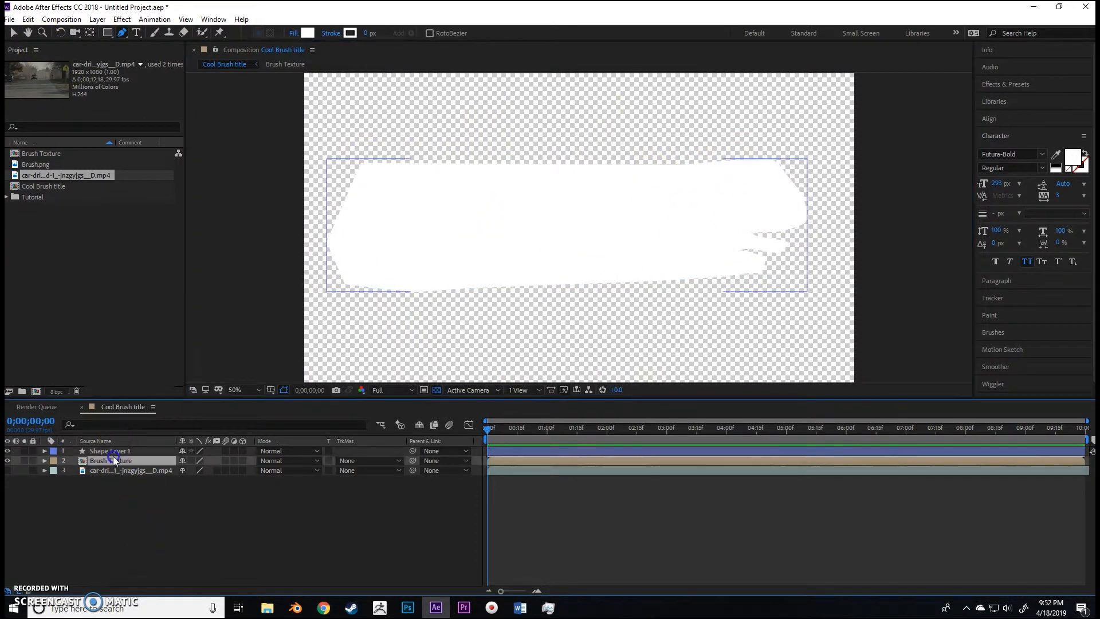
{"action": "left_click", "coordinate": [111, 450]}
{"action": "key", "text": "Return"}
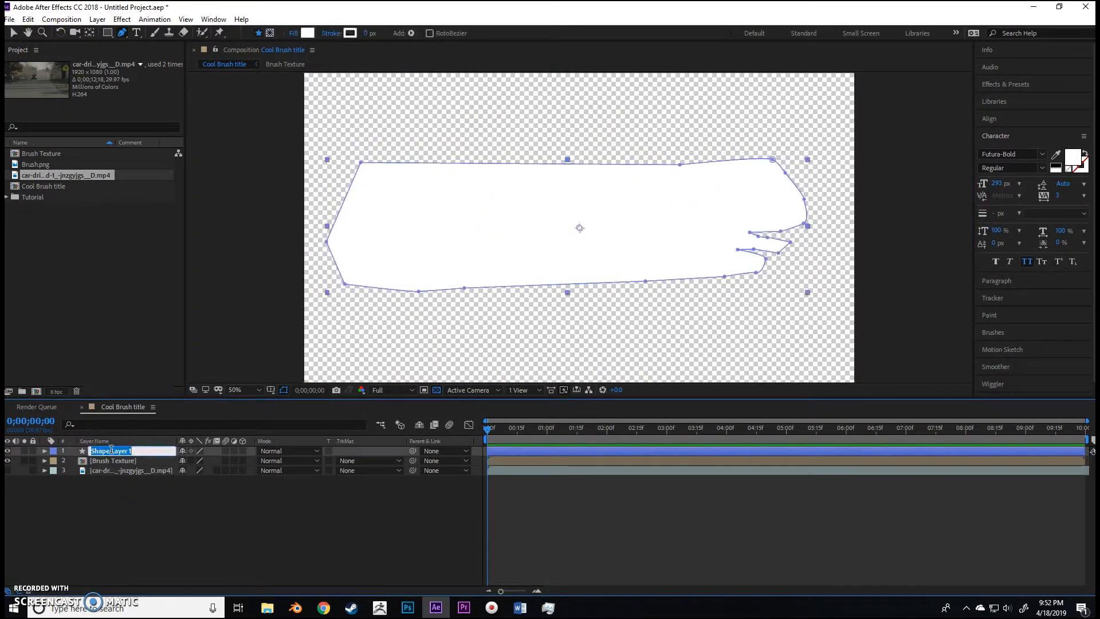
{"action": "type", "text": "Mask"}
{"action": "left_click", "coordinate": [68, 576]}
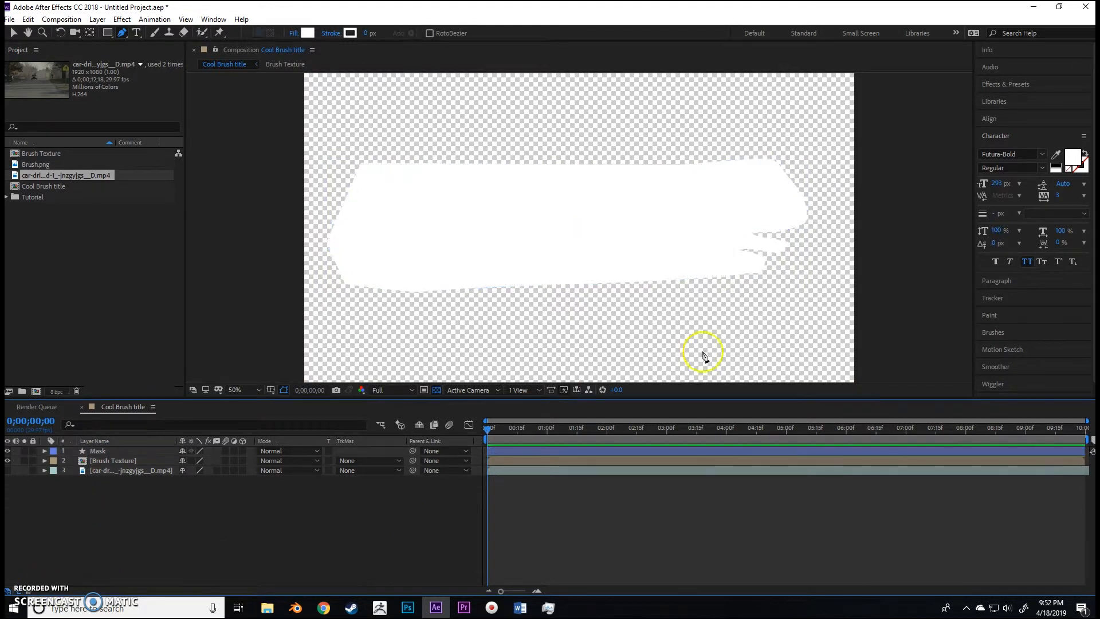
- Find the Gaussian Blur effect and apply it to the Mask layer
{"action": "left_click", "coordinate": [1018, 84]}
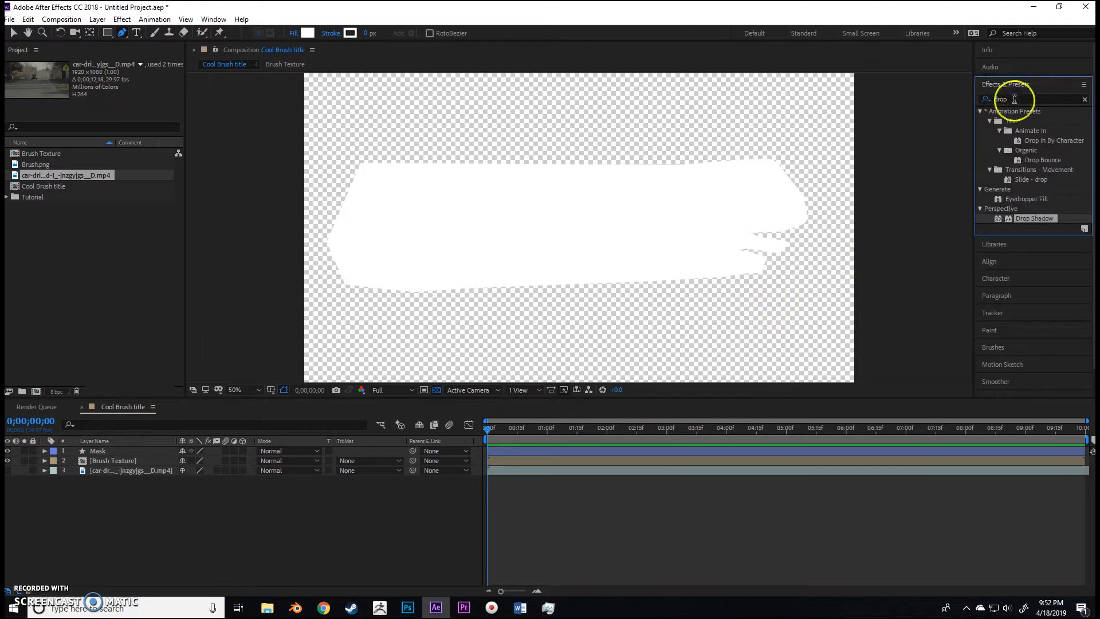
{"action": "left_click", "coordinate": [1014, 99]}
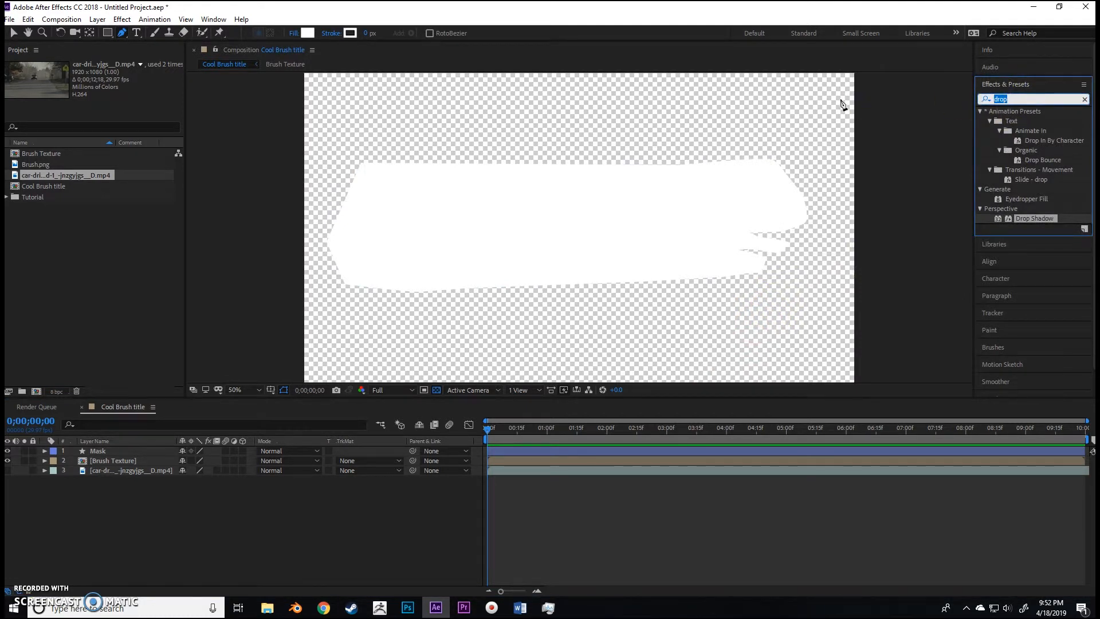
{"action": "type", "text": "ga"}
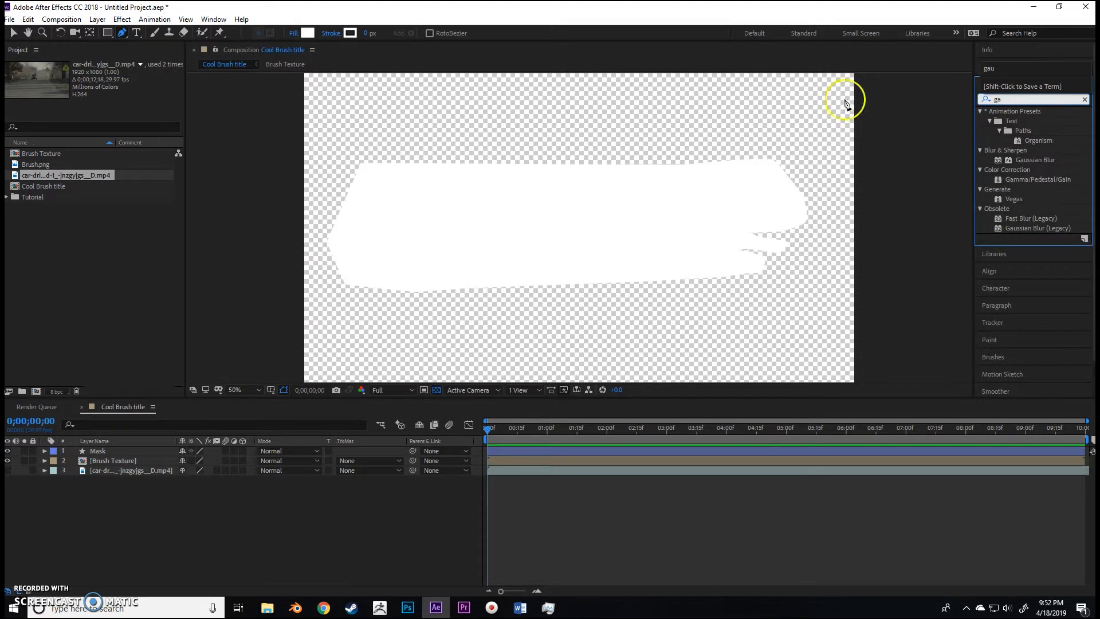
{"action": "mouse_move", "coordinate": [1035, 160]}
{"action": "left_mouse_down"}
{"action": "mouse_move", "coordinate": [859, 241]}
{"action": "mouse_move", "coordinate": [380, 422]}
{"action": "mouse_move", "coordinate": [95, 463]}
{"action": "mouse_move", "coordinate": [99, 451]}
{"action": "left_mouse_up"}
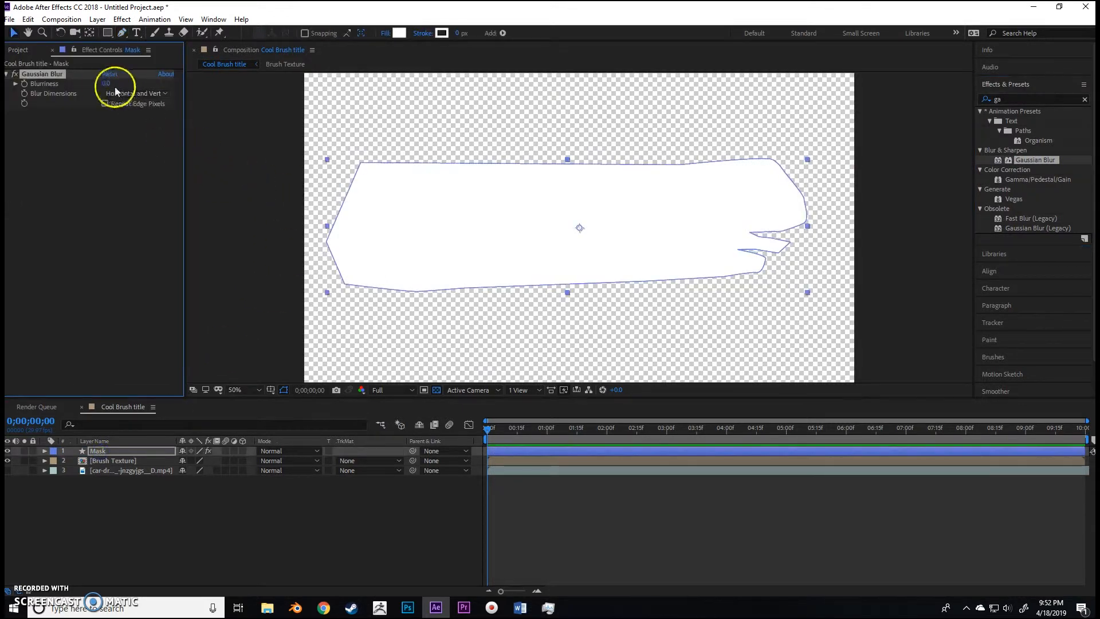
- Set the Gaussian Blur blurriness on the Mask layer to 33.5
{"action": "left_click_drag", "start_coordinate": [106, 86], "coordinate": [154, 87]}
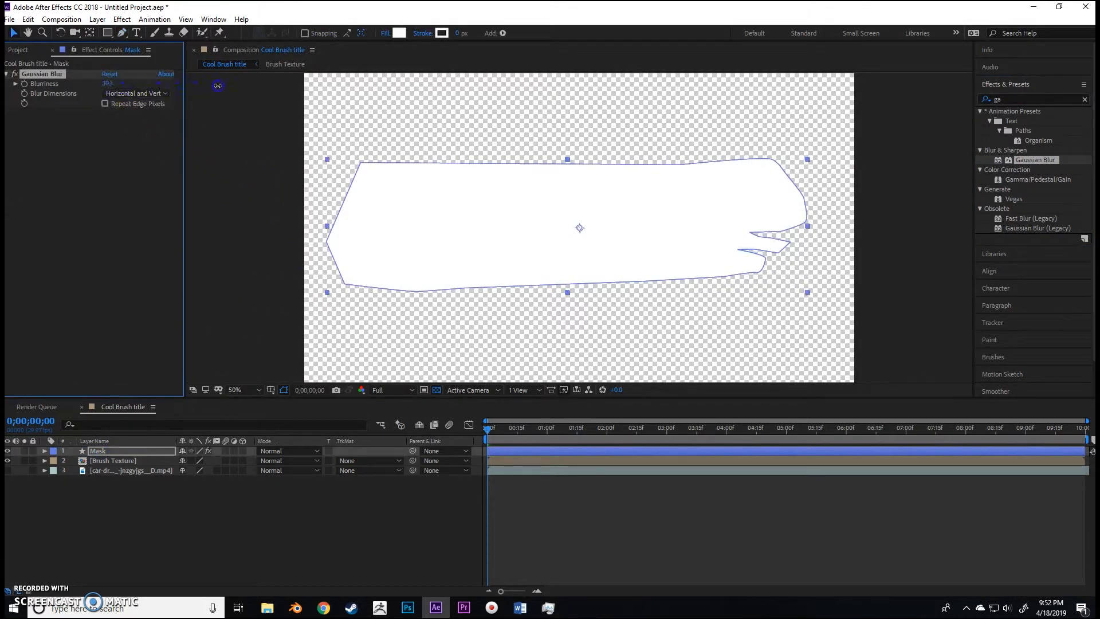
{"action": "left_click_drag", "start_coordinate": [339, 91], "coordinate": [309, 115]}
{"action": "left_click_drag", "start_coordinate": [250, 125], "coordinate": [246, 126]}
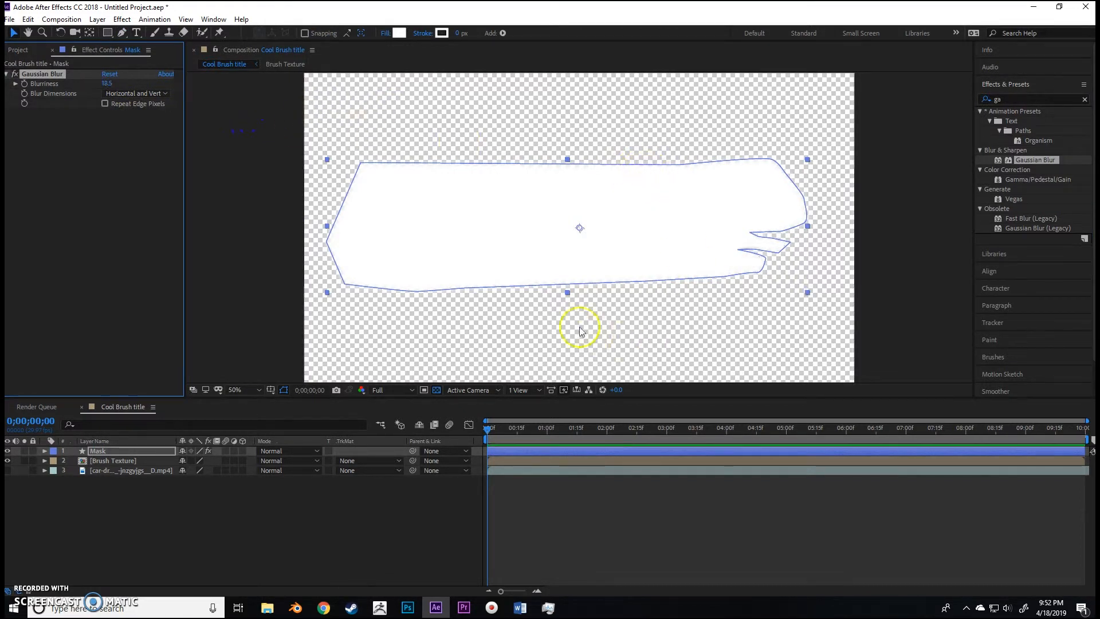
{"action": "left_click_drag", "start_coordinate": [108, 85], "coordinate": [332, 129]}
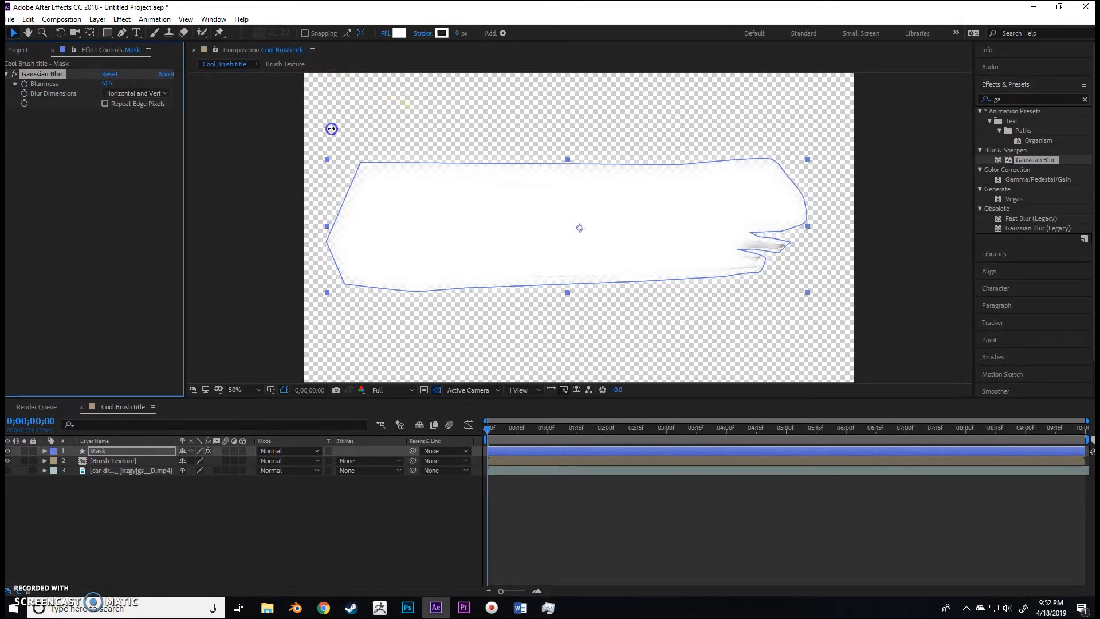
{"action": "left_click_drag", "start_coordinate": [225, 137], "coordinate": [241, 135]}
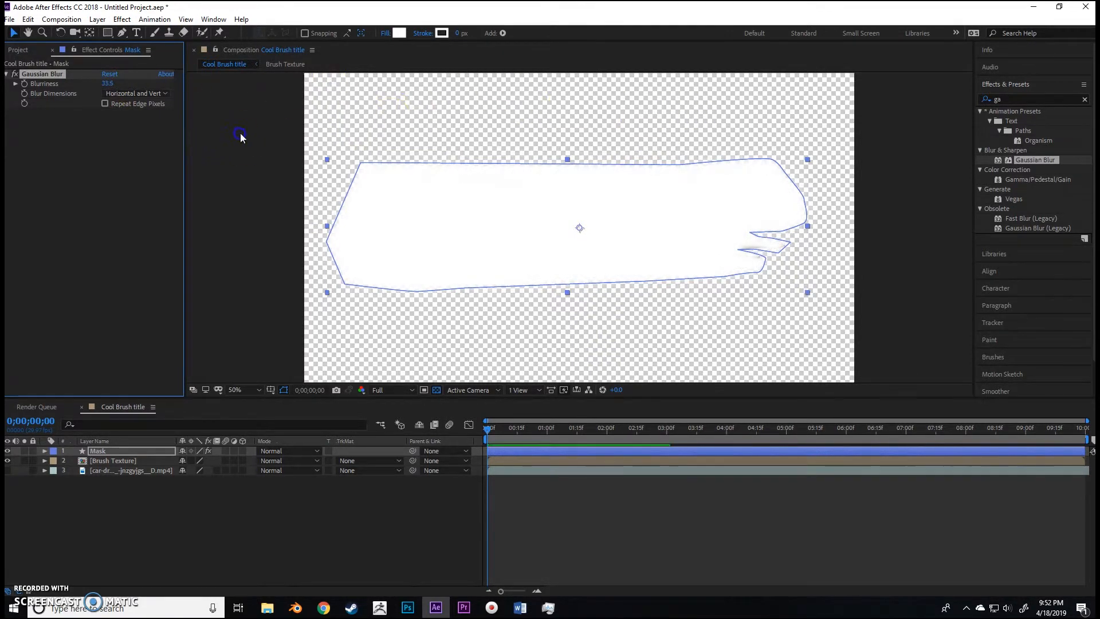
- Set the Brush Texture layer's track matte to Alpha Matte "Mask"
{"action": "left_click", "coordinate": [234, 561]}
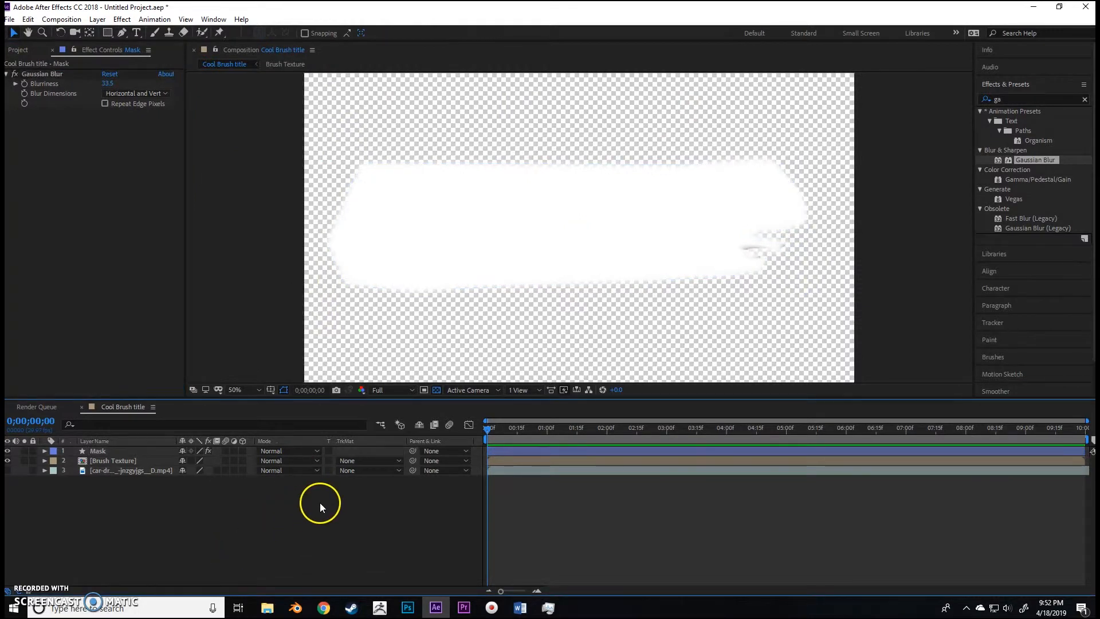
{"action": "left_click", "coordinate": [370, 460]}
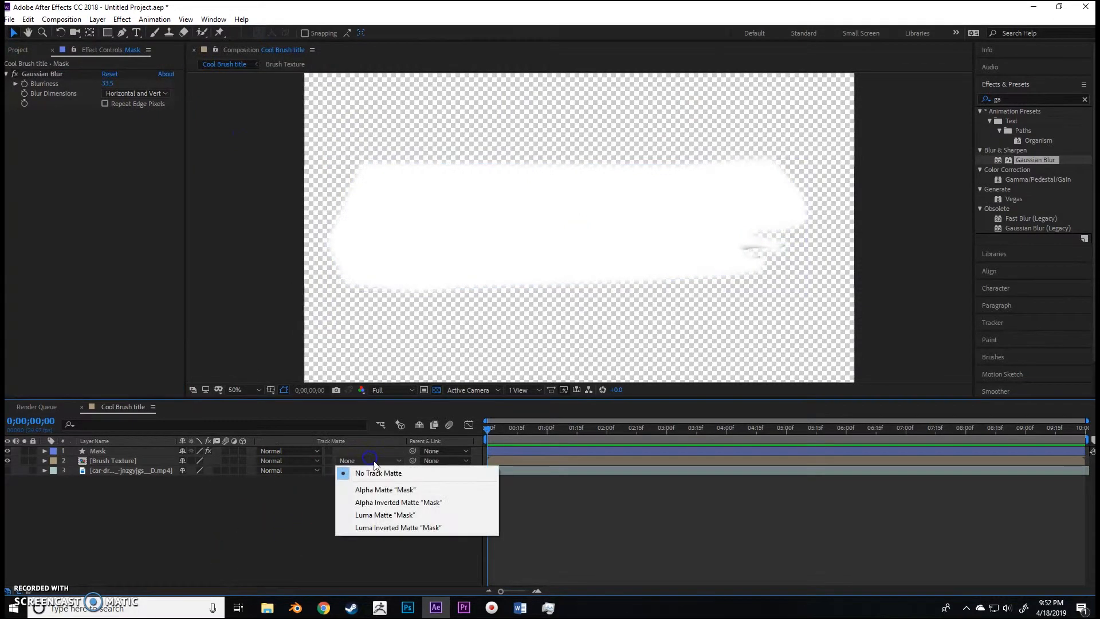
{"action": "left_click", "coordinate": [395, 489]}
- Add a Position keyframe to the Mask layer at 0;00;01;00
{"action": "mouse_move", "coordinate": [499, 424]}
{"action": "left_mouse_down"}
{"action": "mouse_move", "coordinate": [494, 437]}
{"action": "mouse_move", "coordinate": [548, 430]}
{"action": "left_mouse_up"}
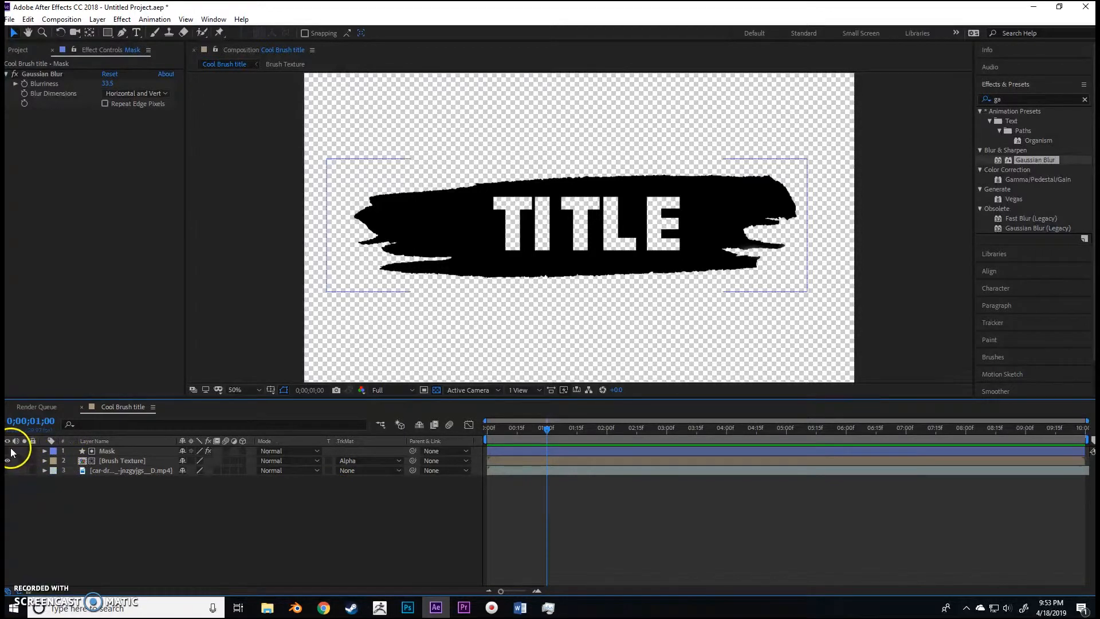
{"action": "left_click", "coordinate": [99, 452]}
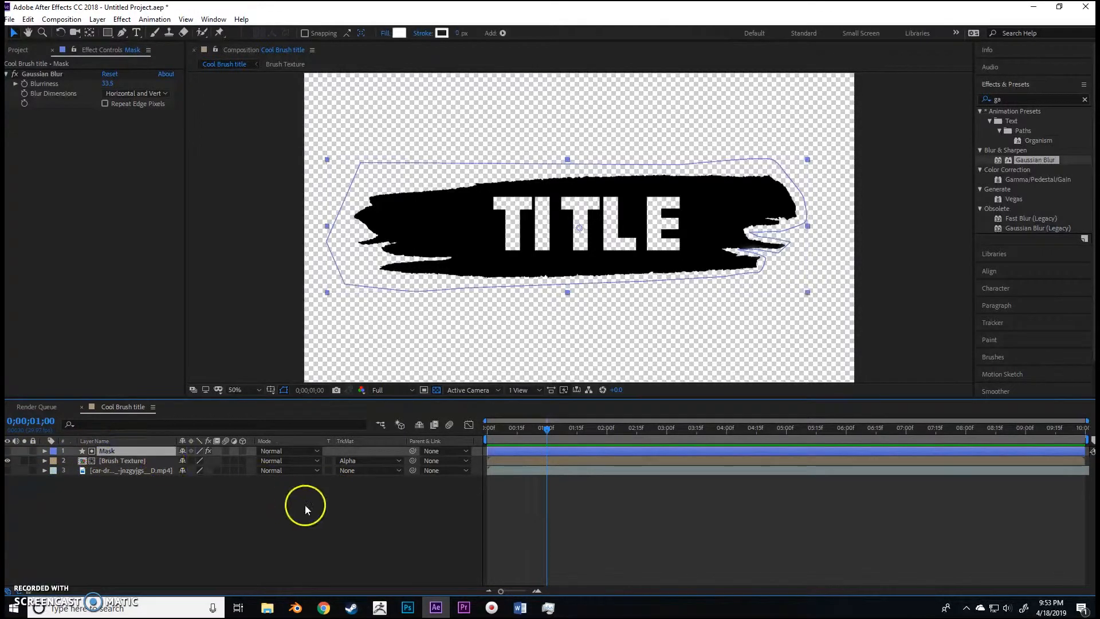
{"action": "key", "text": "p"}
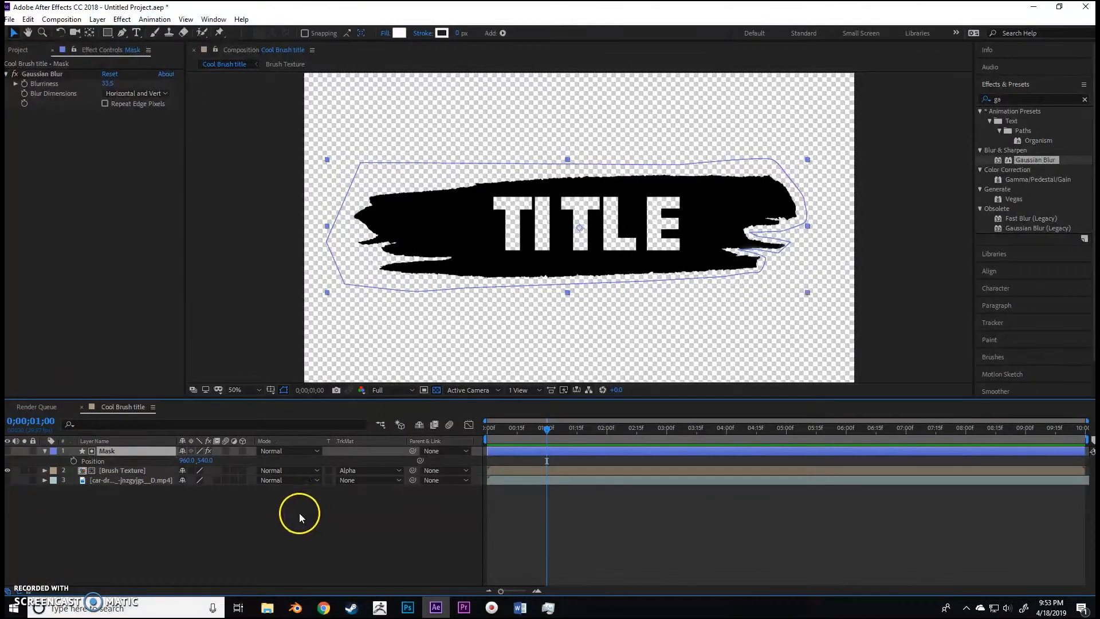
{"action": "left_click", "coordinate": [73, 460]}
- At 0;00;00;00, set the Mask layer's X position to -699 so the brush stroke starts fully hidden
{"action": "left_click_drag", "start_coordinate": [520, 438], "coordinate": [428, 435]}
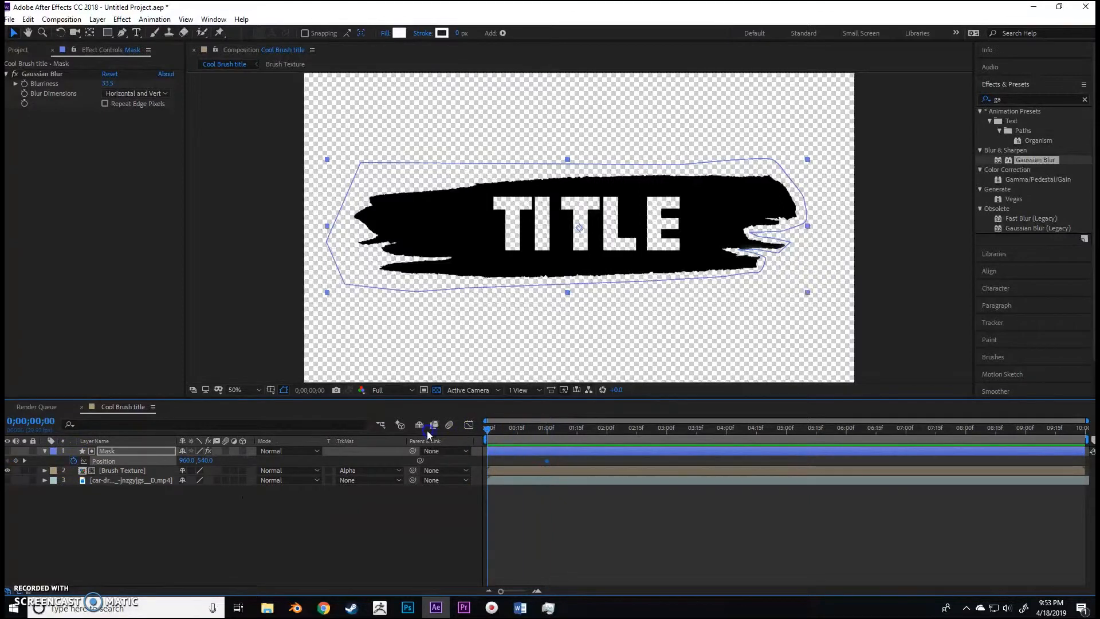
{"action": "left_click_drag", "start_coordinate": [187, 460], "coordinate": [175, 515]}
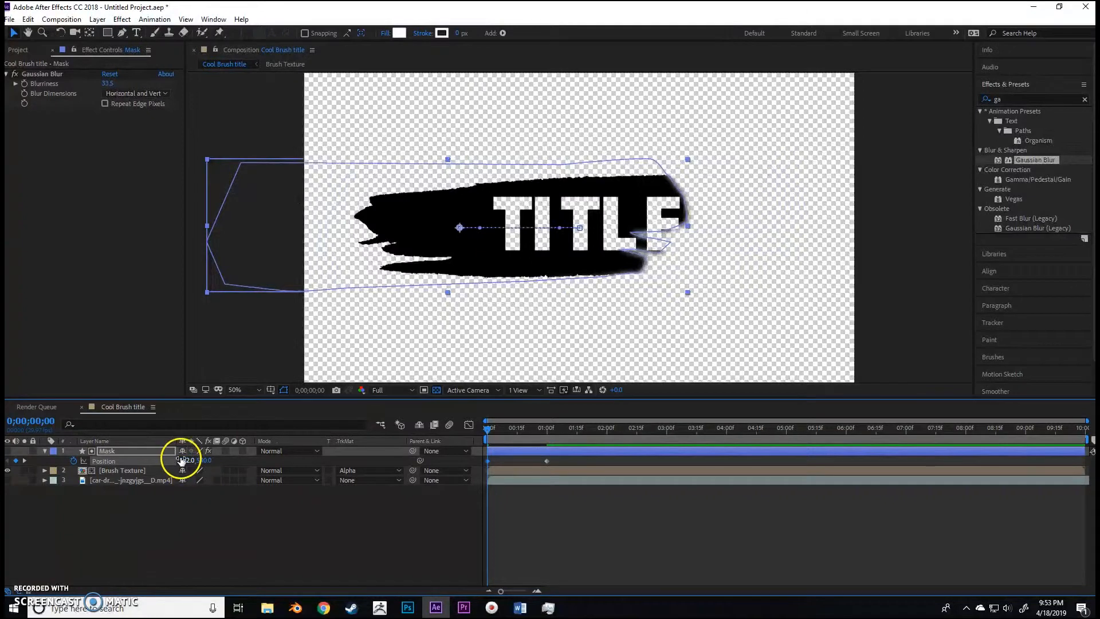
{"action": "left_click_drag", "start_coordinate": [179, 460], "coordinate": [105, 511]}
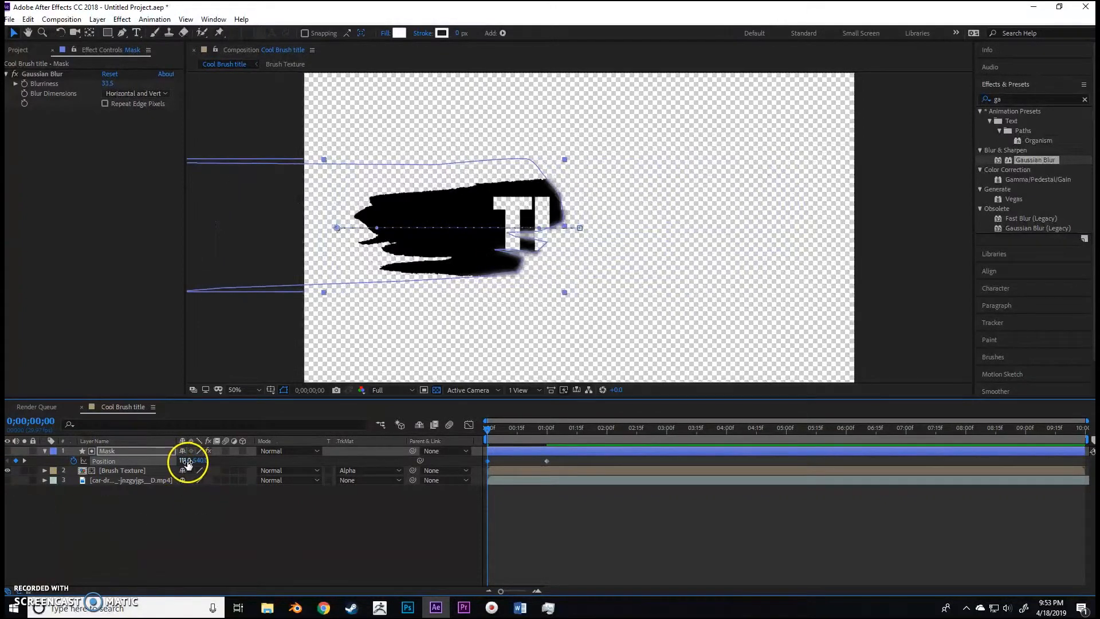
{"action": "left_click_drag", "start_coordinate": [187, 458], "coordinate": [273, 519]}
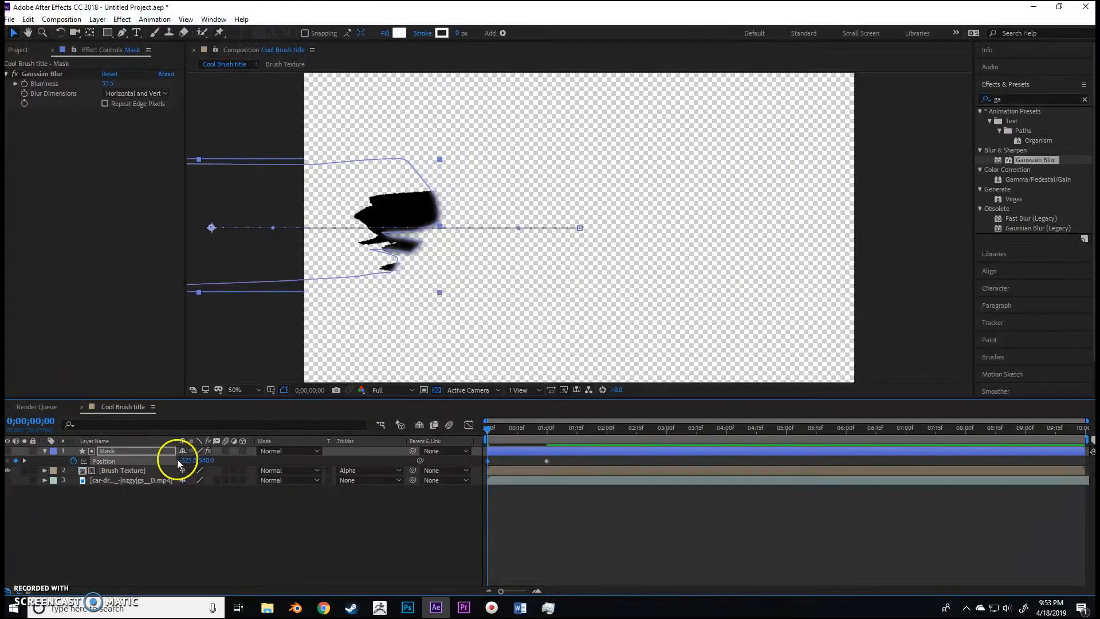
{"action": "left_click_drag", "start_coordinate": [184, 458], "coordinate": [58, 470]}
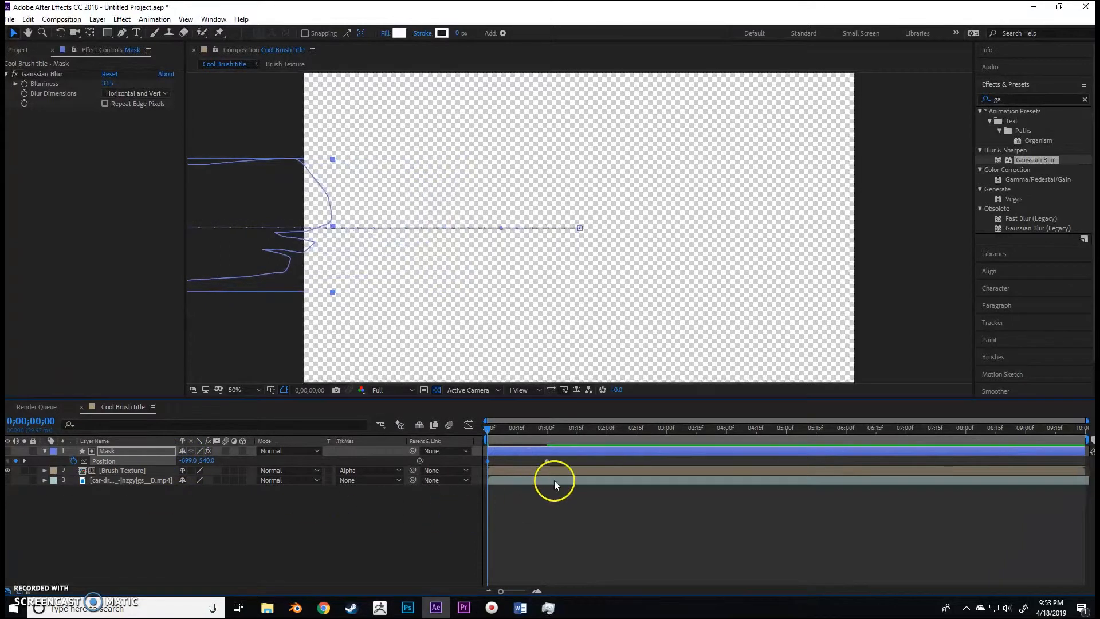
- Apply Easy Ease to both Mask Position keyframes and open their speed graph
{"action": "left_click_drag", "start_coordinate": [568, 459], "coordinate": [433, 465]}
{"action": "key", "text": "F9"}
{"action": "left_click", "coordinate": [468, 426]}
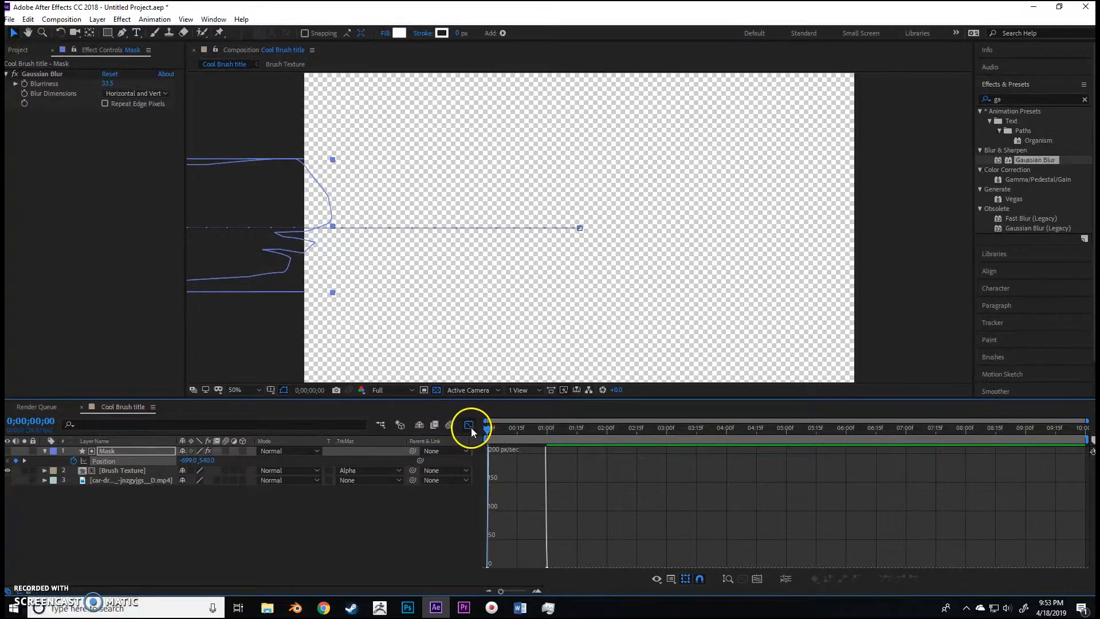
{"action": "left_click_drag", "start_coordinate": [581, 551], "coordinate": [530, 565]}
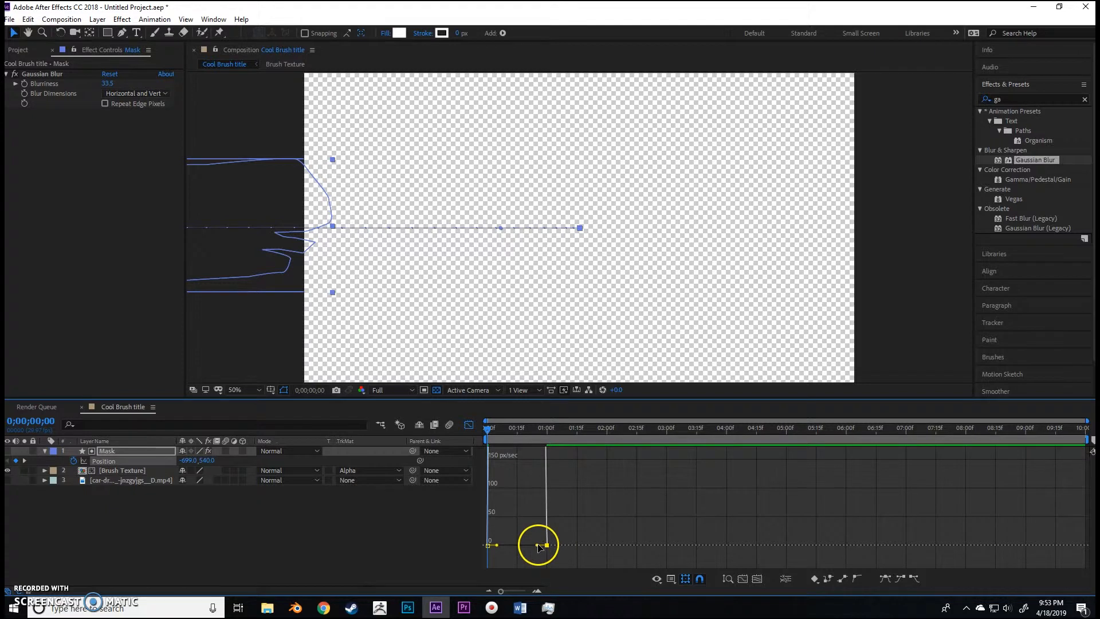
{"action": "left_click", "coordinate": [468, 424]}
{"action": "left_click", "coordinate": [468, 426]}
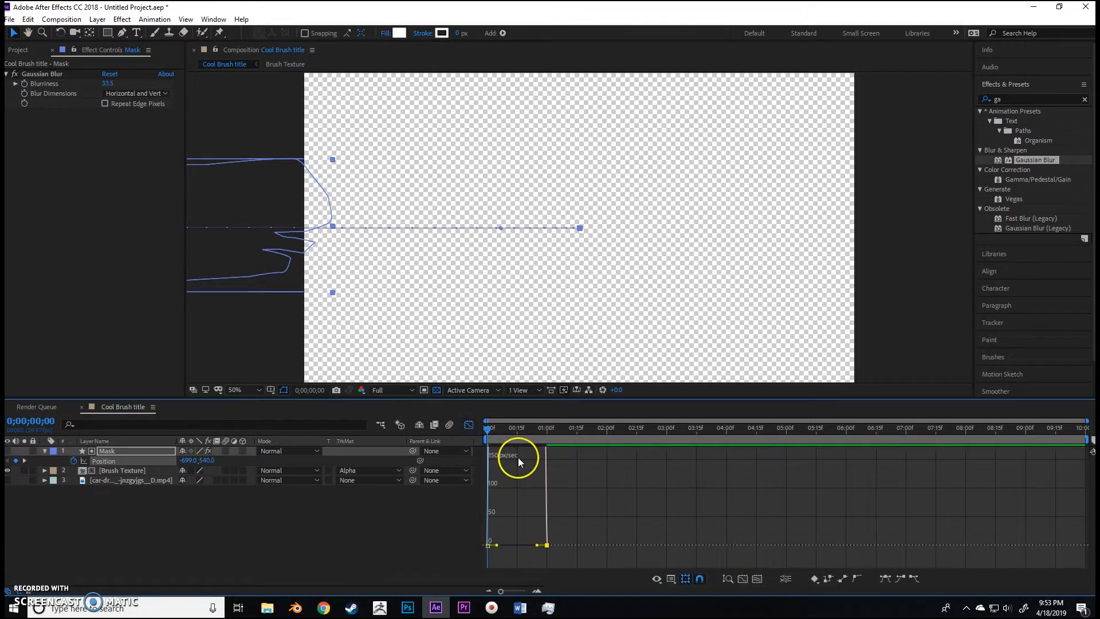
- Extend the last Position keyframe's incoming ease handle back to about the 15-frame mark and return to the layer timeline
{"action": "left_click", "coordinate": [671, 580]}
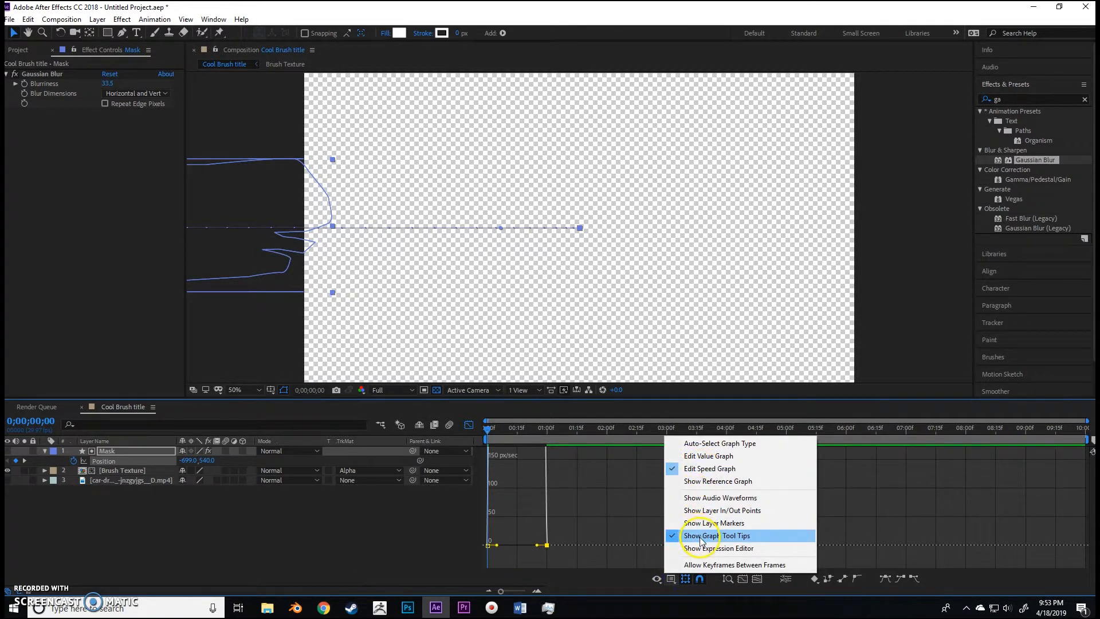
{"action": "left_click", "coordinate": [656, 580]}
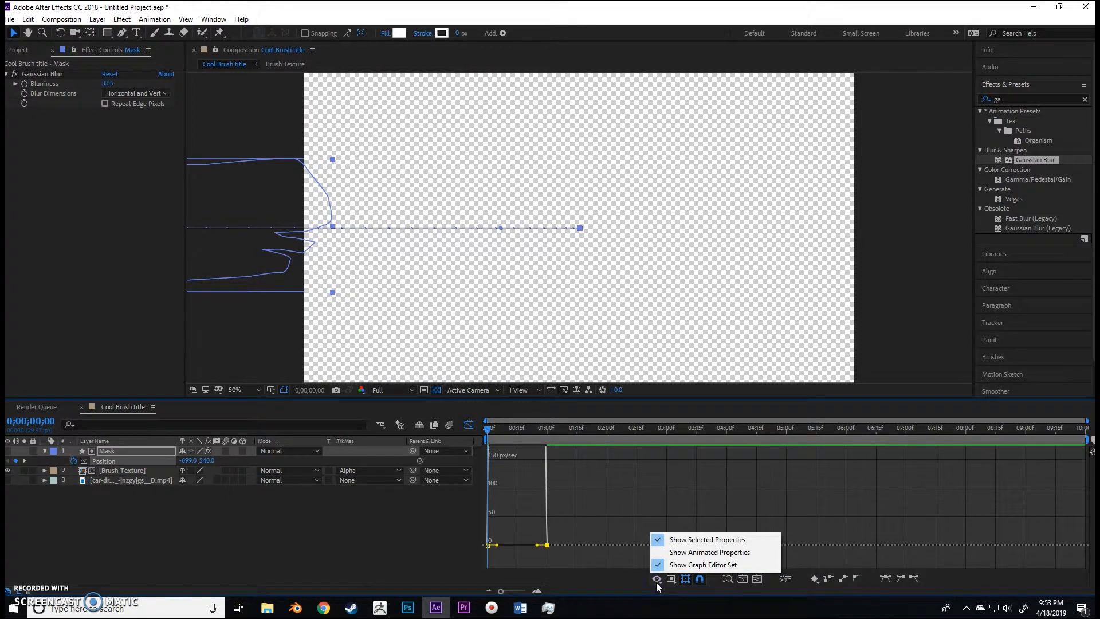
{"action": "left_click", "coordinate": [672, 581]}
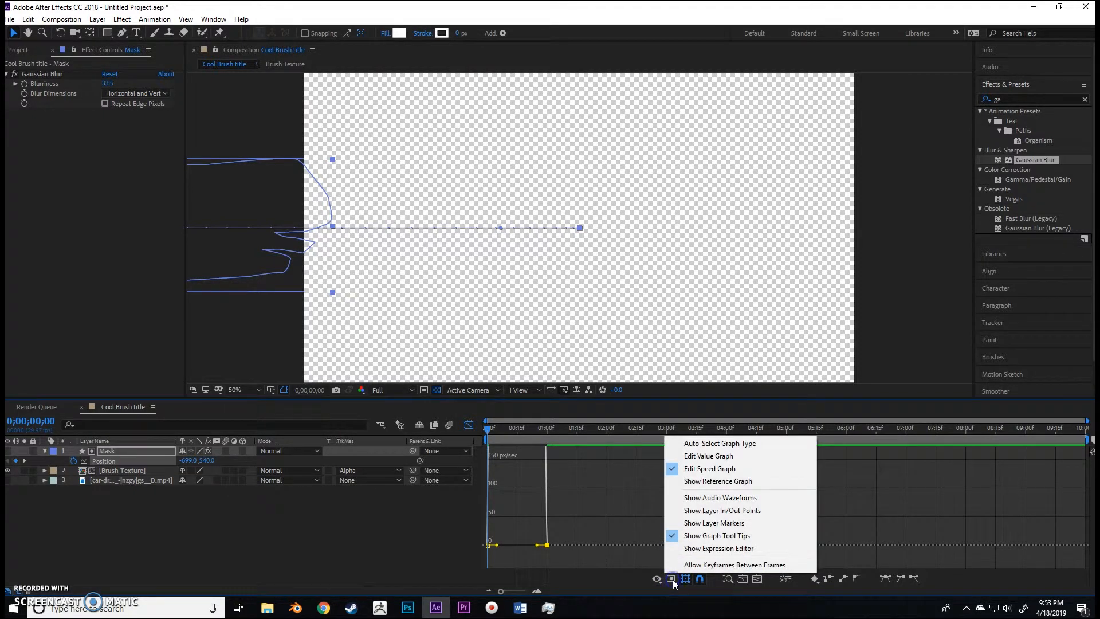
{"action": "left_click", "coordinate": [537, 548]}
{"action": "left_click_drag", "start_coordinate": [533, 548], "coordinate": [505, 553]}
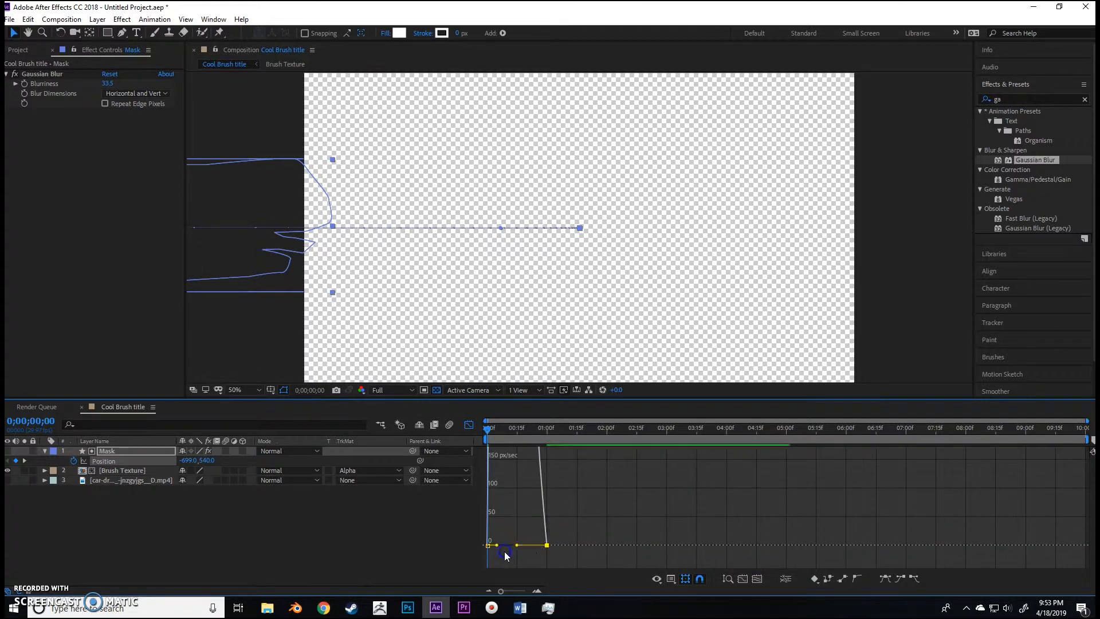
{"action": "mouse_move", "coordinate": [526, 429]}
{"action": "left_mouse_down"}
{"action": "mouse_move", "coordinate": [472, 444]}
{"action": "mouse_move", "coordinate": [544, 439]}
{"action": "mouse_move", "coordinate": [487, 440]}
{"action": "left_mouse_up"}
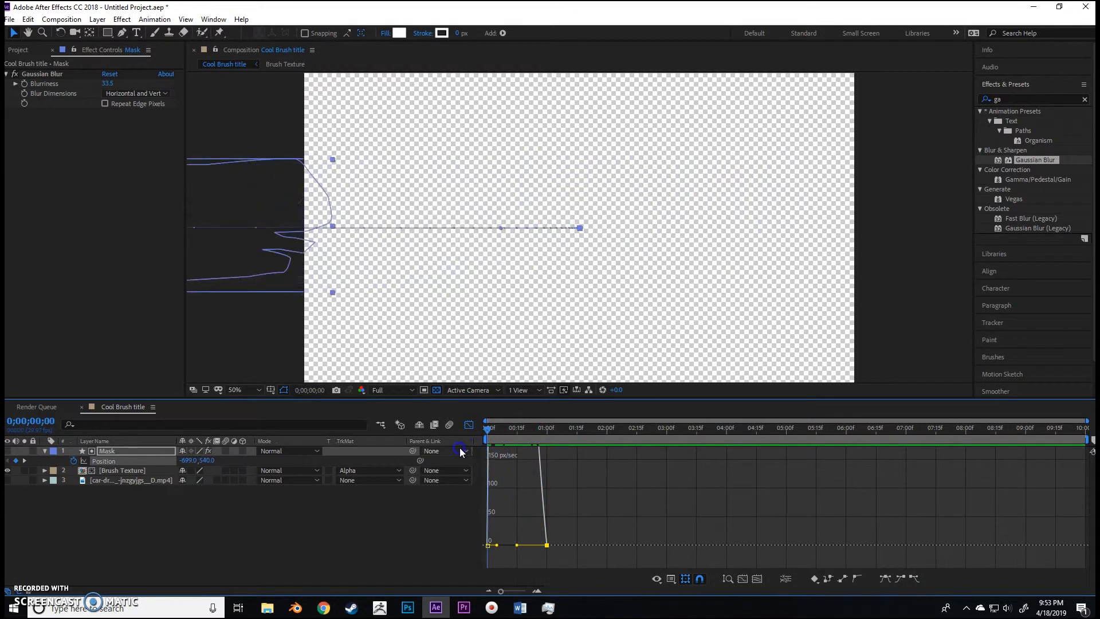
{"action": "left_click", "coordinate": [468, 424]}
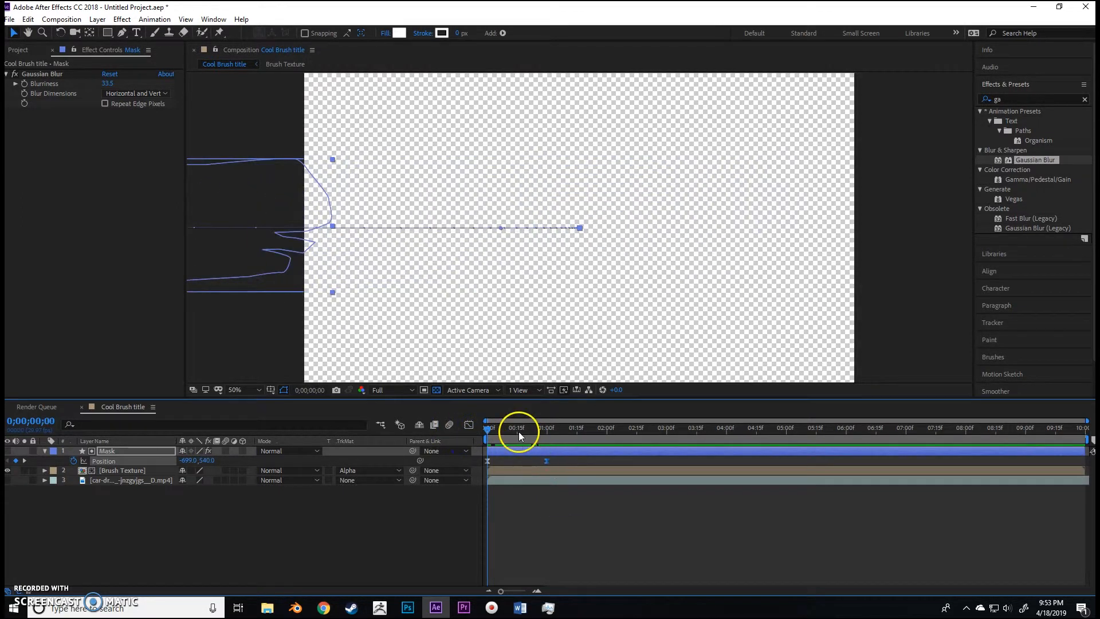
- Preview the brush reveal and move the Mask's last Position keyframe to about 0;00;00;23 to speed it up
{"action": "key", "text": "space"}
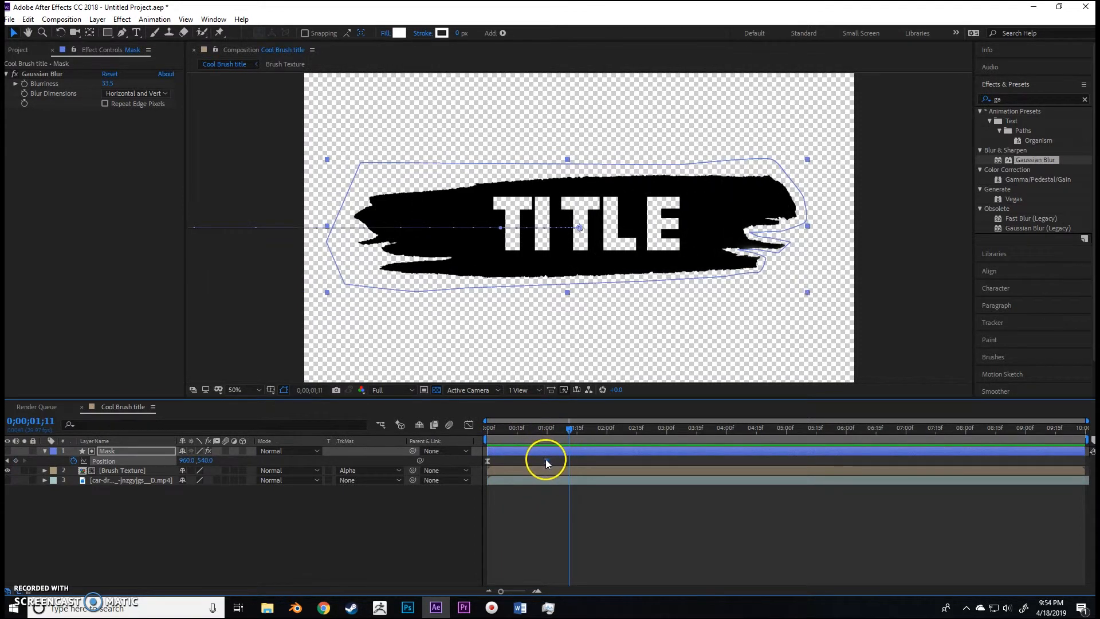
{"action": "mouse_move", "coordinate": [545, 461]}
{"action": "left_mouse_down"}
{"action": "mouse_move", "coordinate": [522, 461]}
{"action": "mouse_move", "coordinate": [510, 437]}
{"action": "mouse_move", "coordinate": [444, 448]}
{"action": "left_mouse_up"}
{"action": "key", "text": "space"}
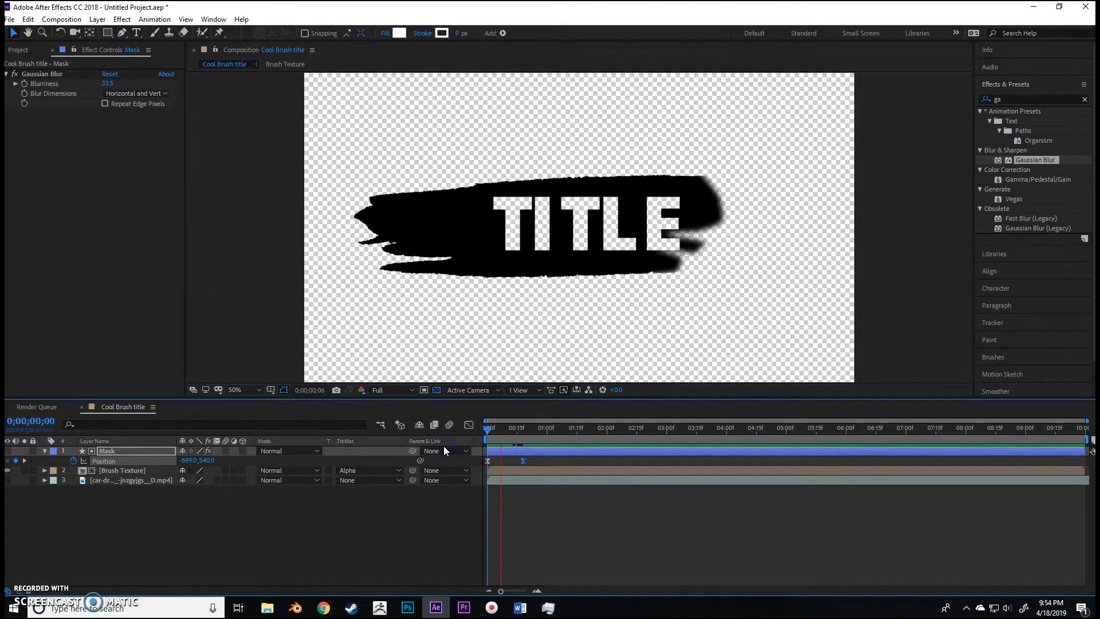
{"action": "key", "text": "space"}
{"action": "left_click_drag", "start_coordinate": [524, 460], "coordinate": [457, 449]}
{"action": "key", "text": "space"}
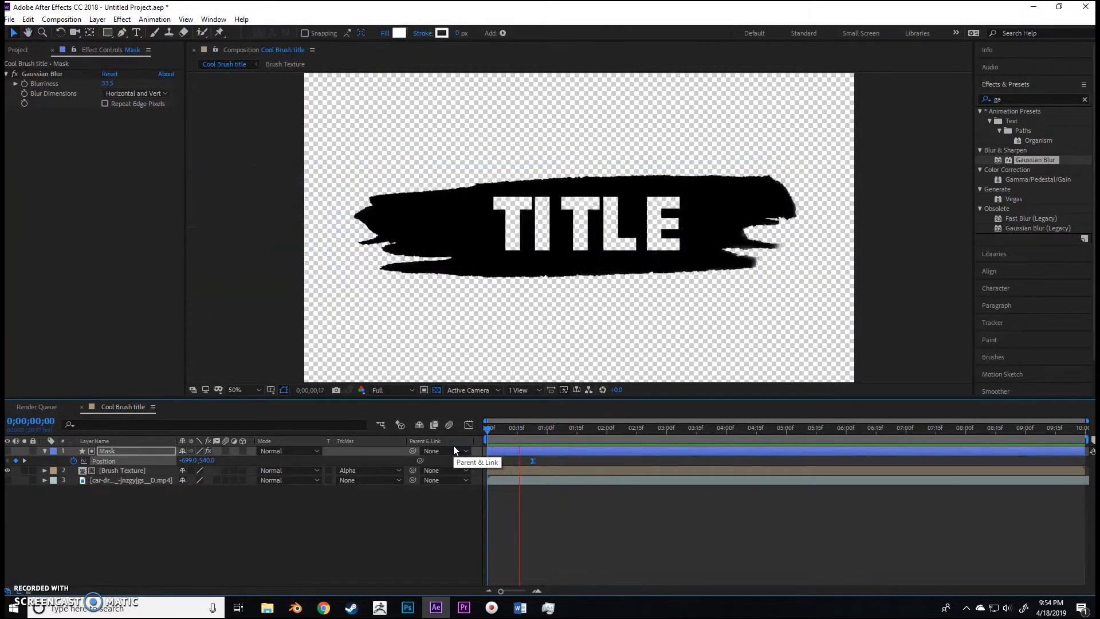
{"action": "key", "text": "space"}
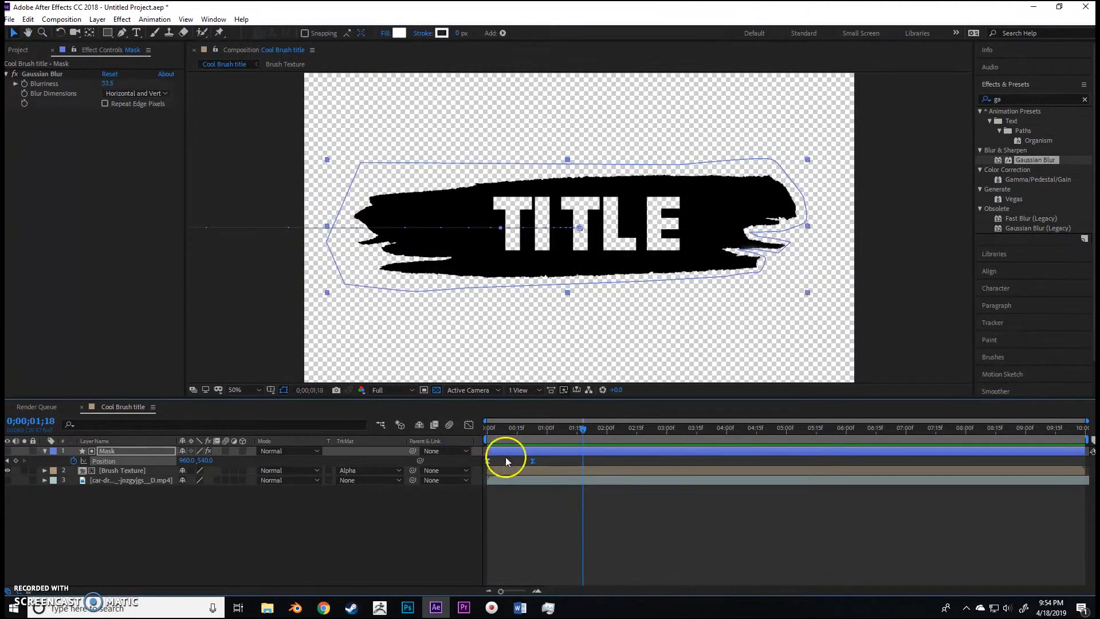
- Pre-compose the Mask and Brush Texture layers into a new composition named "Brush Animation"
{"action": "left_click", "coordinate": [161, 538]}
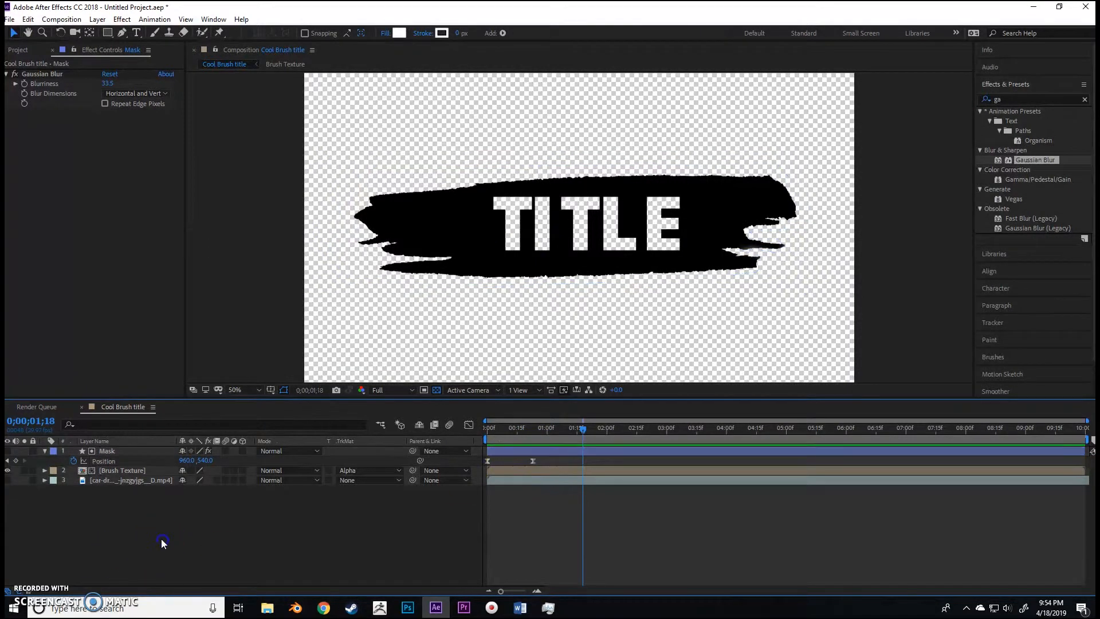
{"action": "left_click", "coordinate": [126, 471]}
{"action": "left_click", "coordinate": [129, 452]}
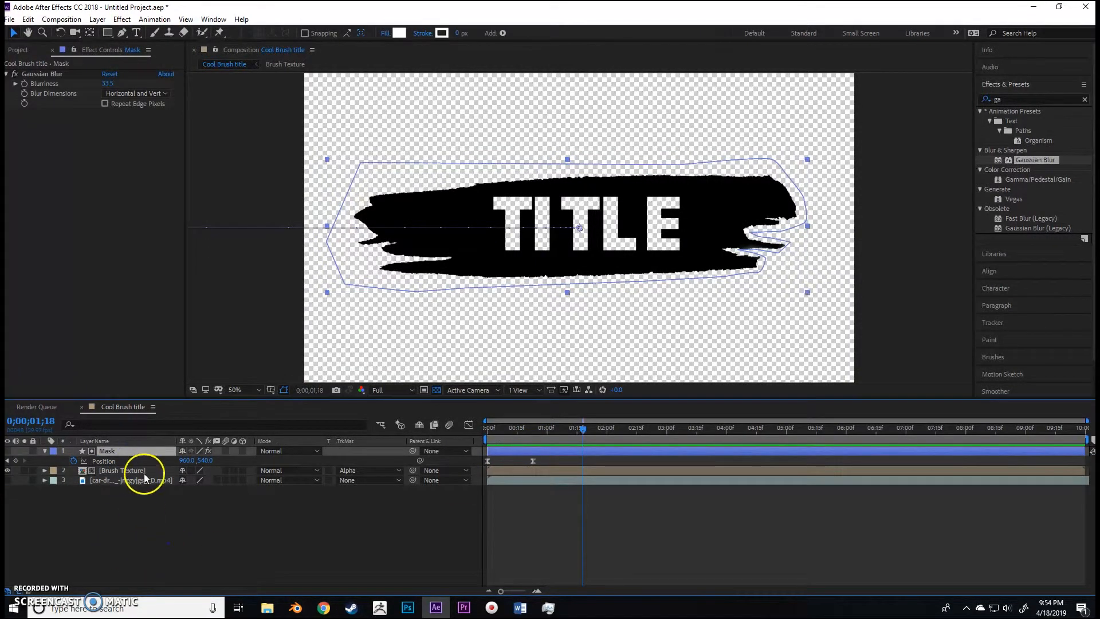
{"action": "left_click", "coordinate": [145, 473], "text": "shift"}
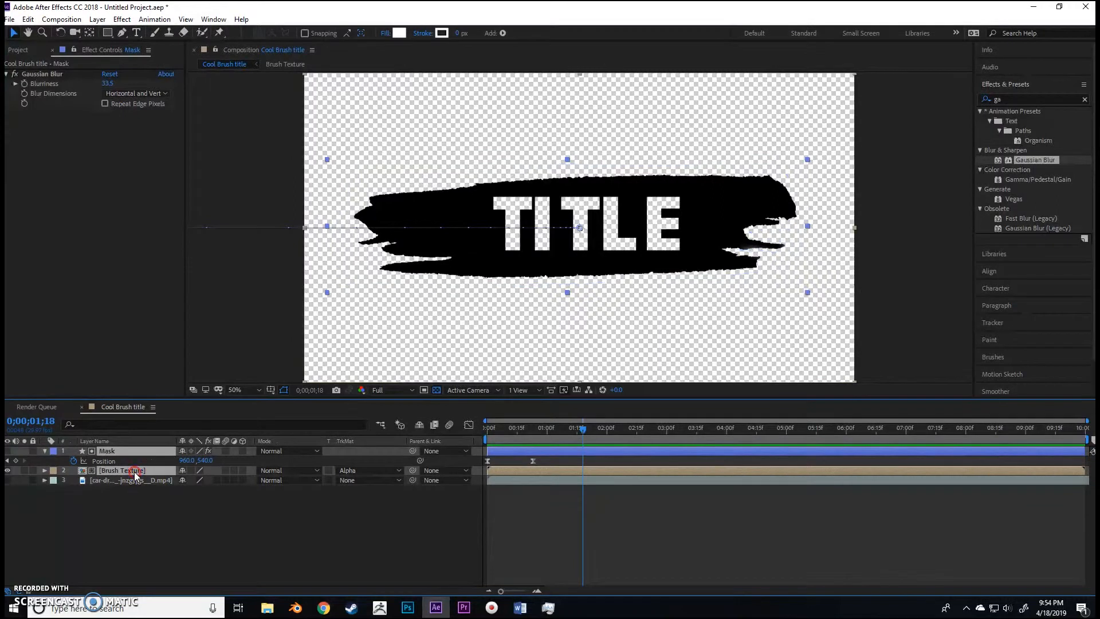
{"action": "right_click", "coordinate": [143, 472]}
{"action": "left_click", "coordinate": [187, 423]}
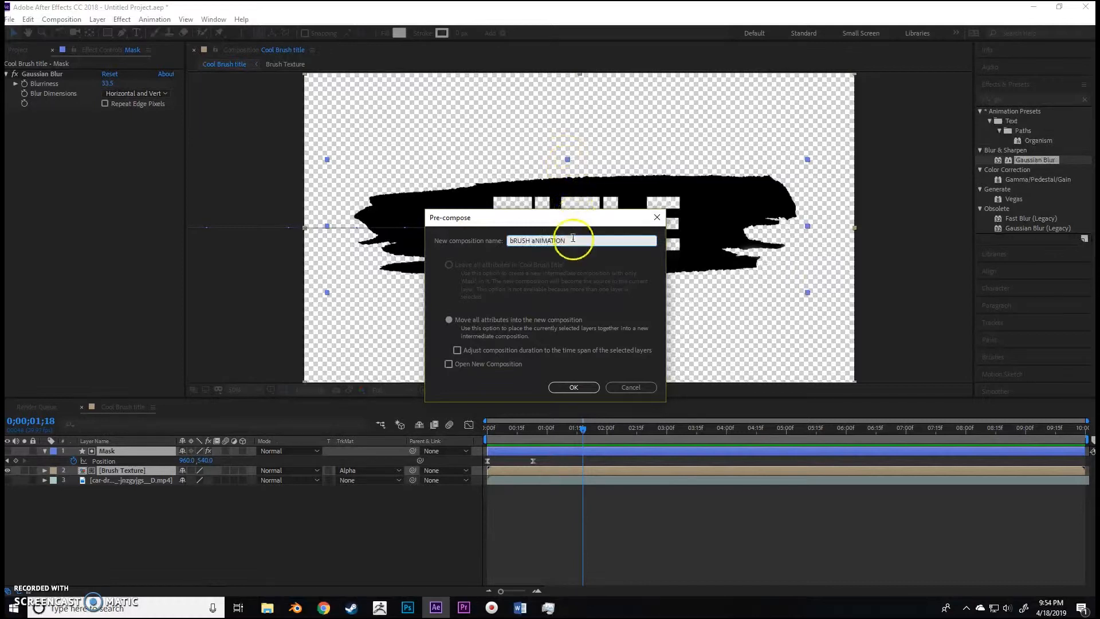
{"action": "key", "text": "ctrl+a"}
{"action": "key", "text": "BackSpace"}
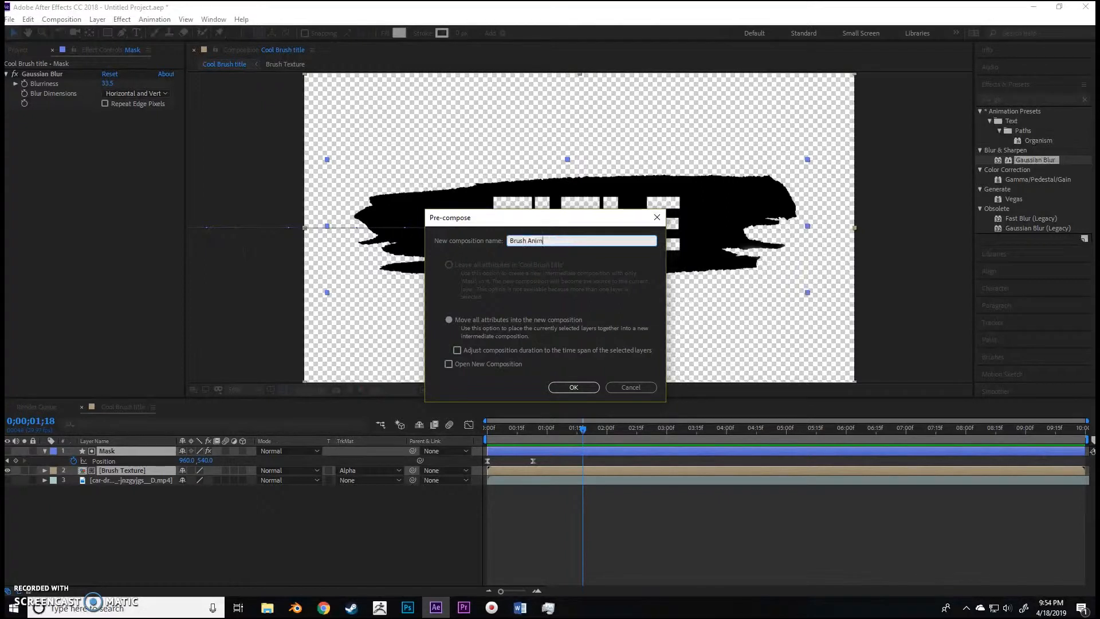
{"action": "type", "text": "Brush Animation"}
{"action": "left_click", "coordinate": [573, 387]}
{"action": "left_click", "coordinate": [334, 494]}
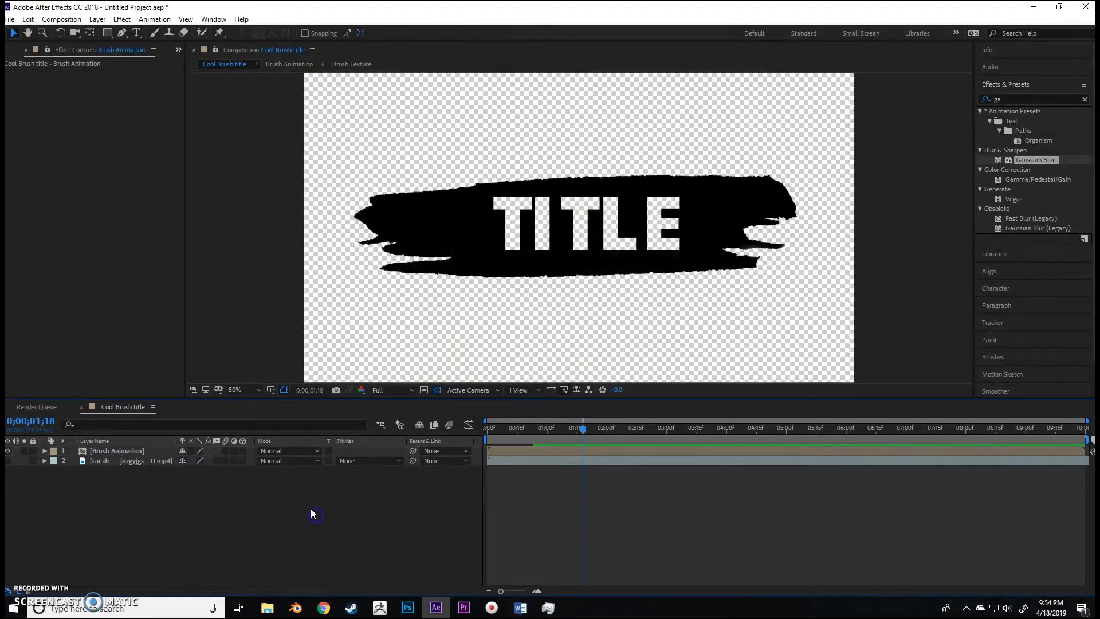
- Turn off the transparency grid in the composition view so the brush title displays on solid white
{"action": "left_click", "coordinate": [153, 451]}
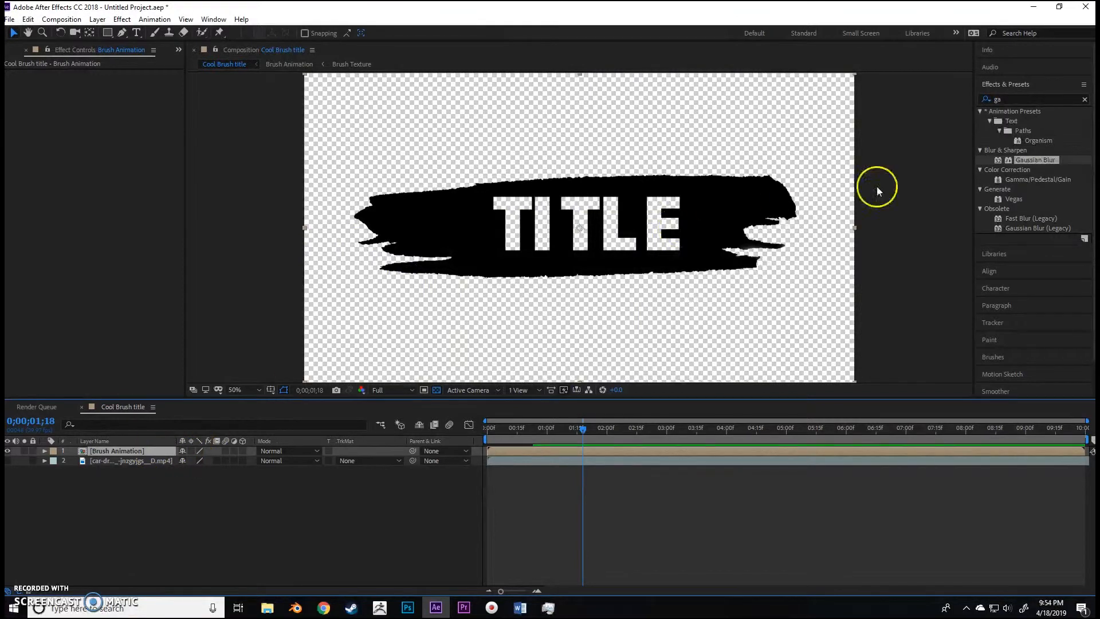
{"action": "left_click", "coordinate": [1008, 98]}
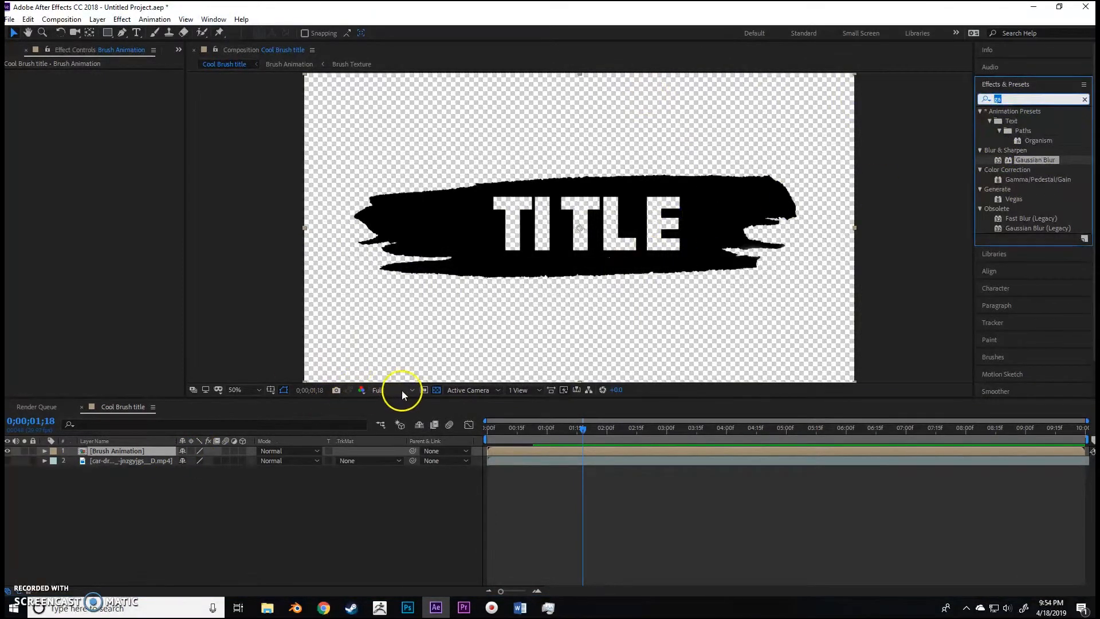
{"action": "left_click", "coordinate": [437, 390]}
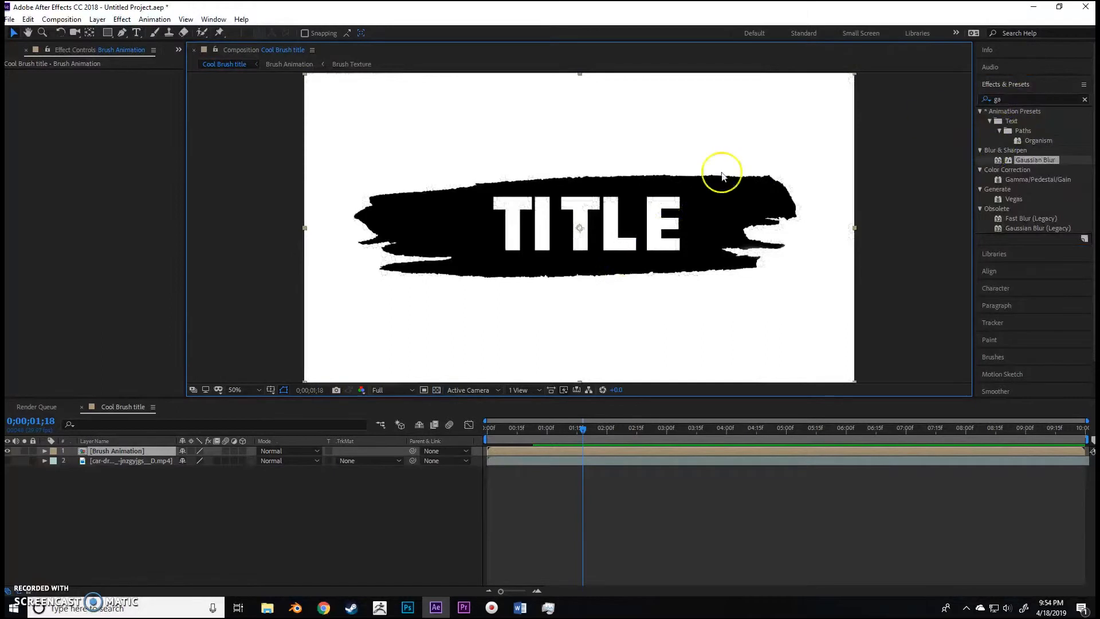
{"action": "left_click", "coordinate": [436, 390]}
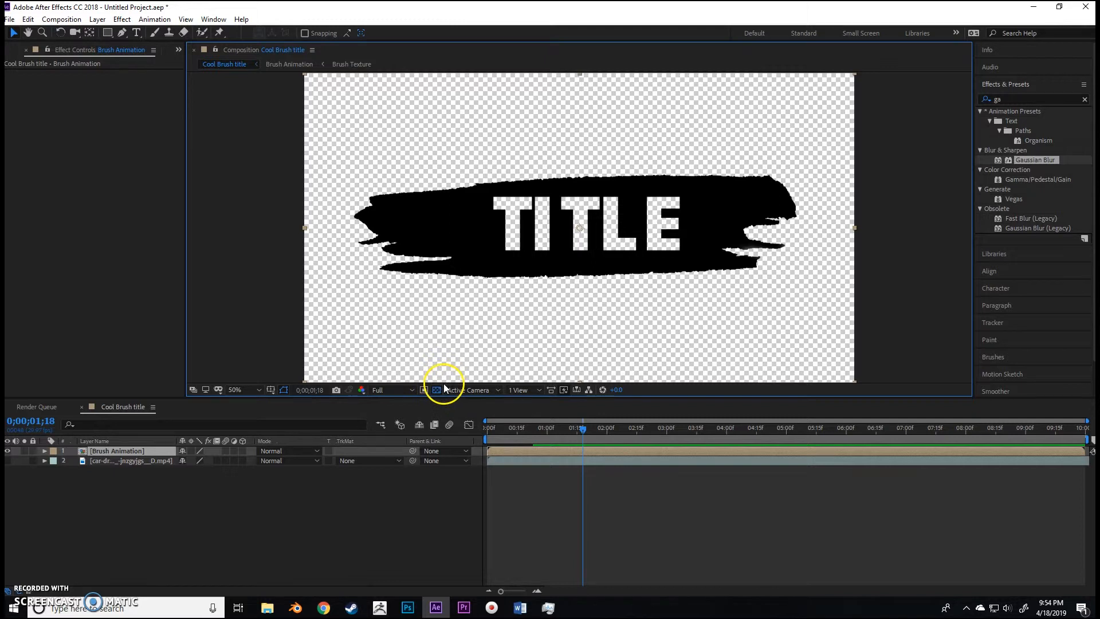
{"action": "left_click", "coordinate": [437, 390]}
{"action": "left_click", "coordinate": [437, 389]}
{"action": "left_click", "coordinate": [437, 390]}
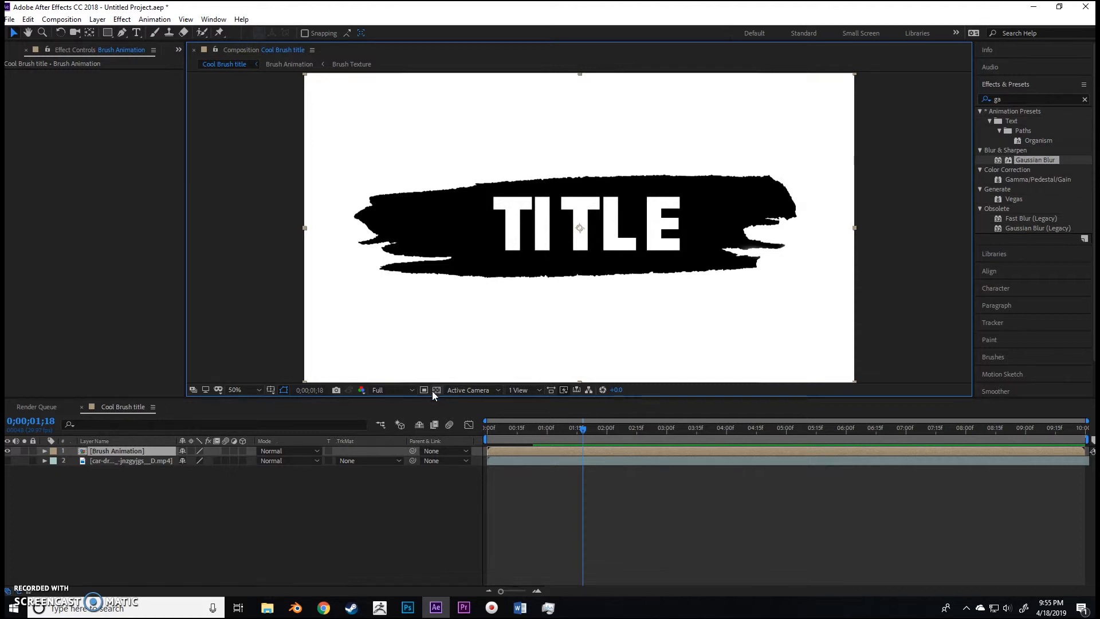
{"action": "left_click", "coordinate": [432, 390]}
{"action": "left_click", "coordinate": [433, 390]}
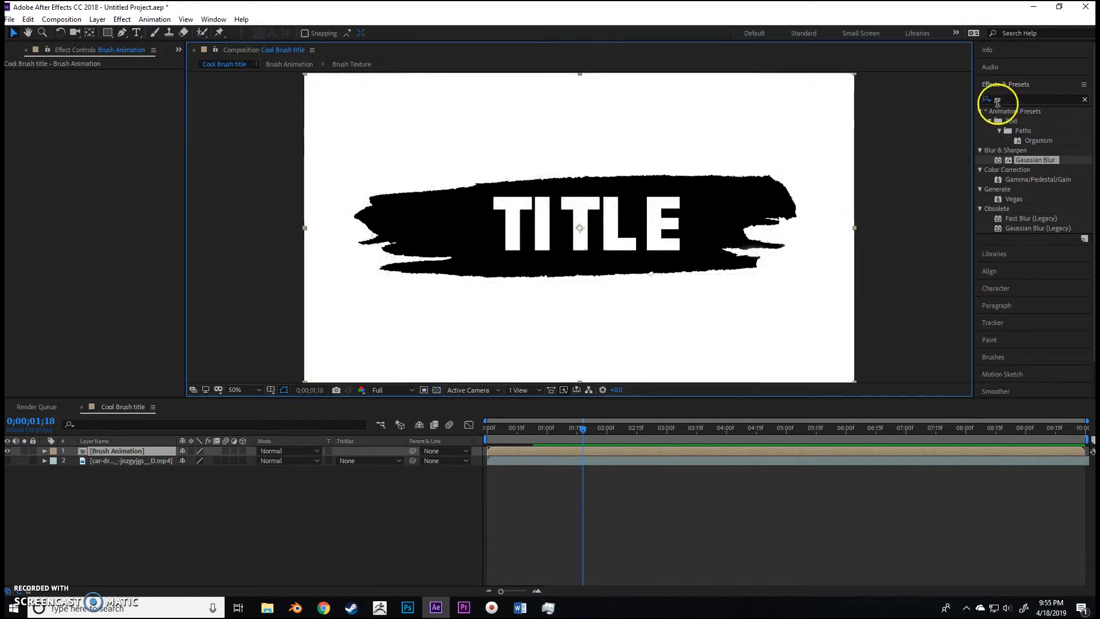
- Find the Tint effect and apply it to the Brush Animation layer
{"action": "left_click", "coordinate": [1002, 99]}
{"action": "type", "text": "tint"}
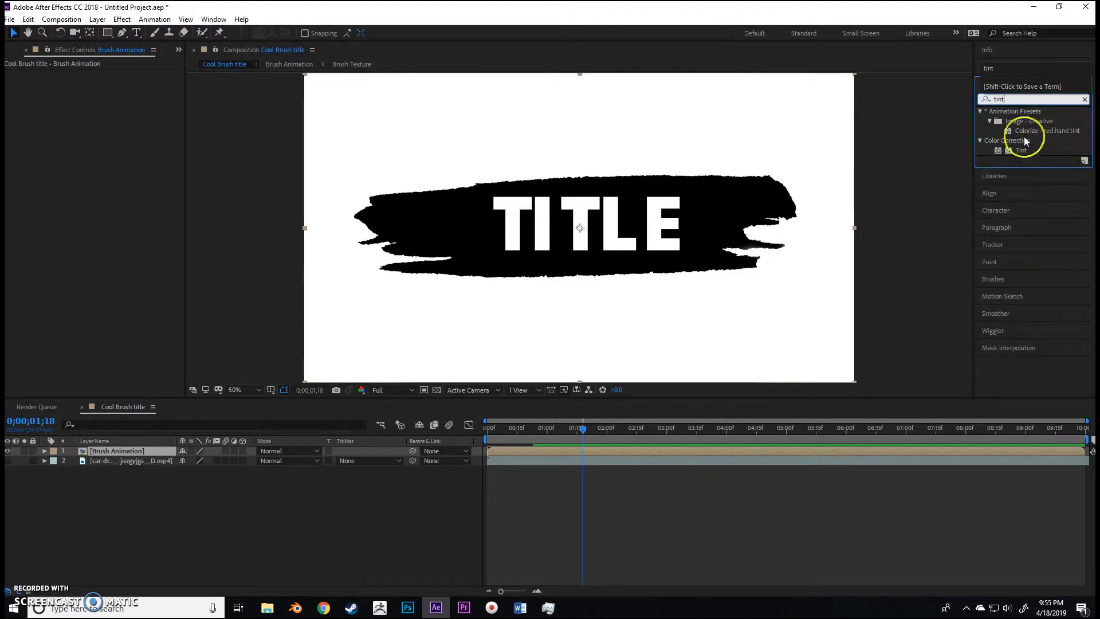
{"action": "left_click_drag", "start_coordinate": [1019, 151], "coordinate": [415, 219]}
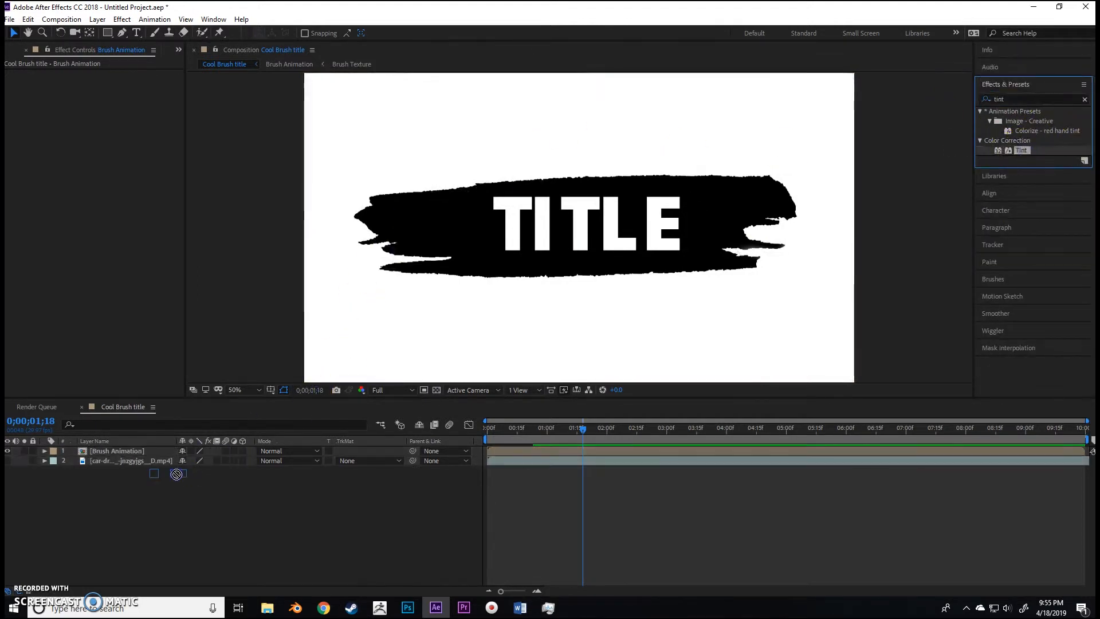
{"action": "left_click", "coordinate": [124, 450]}
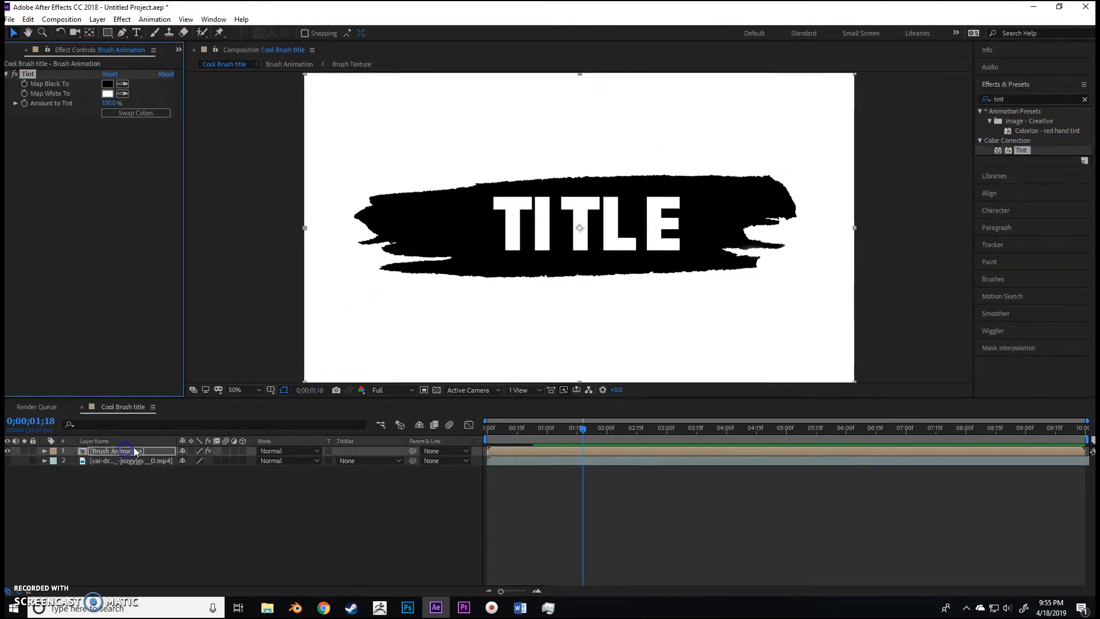
- Set the Tint effect's Map Black To colour to red BD0202
{"action": "left_click", "coordinate": [108, 84]}
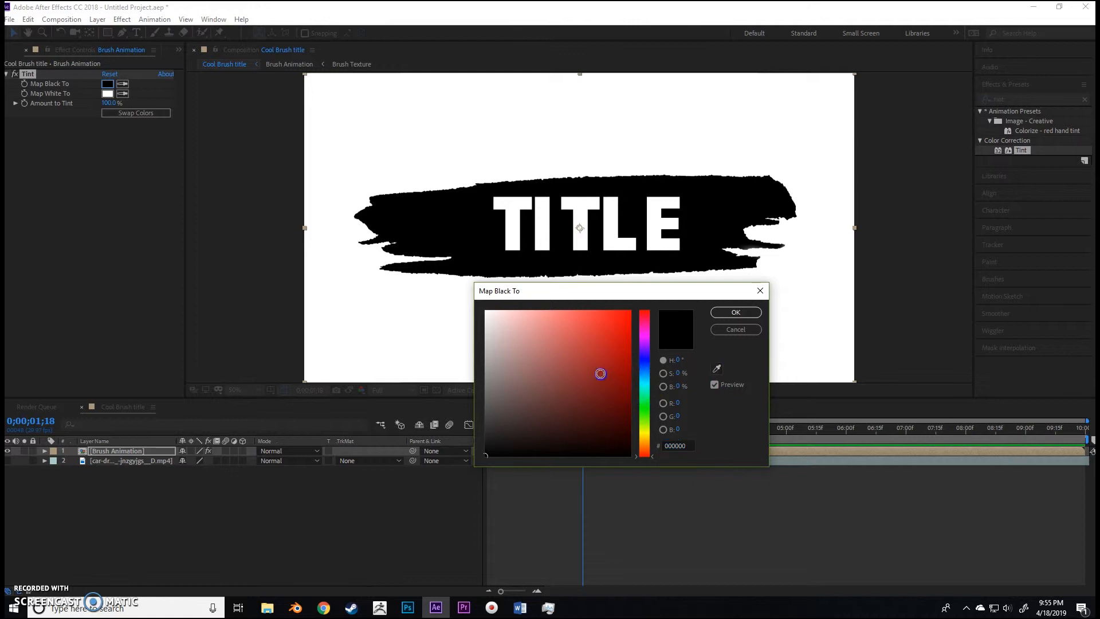
{"action": "left_click_drag", "start_coordinate": [600, 373], "coordinate": [633, 347]}
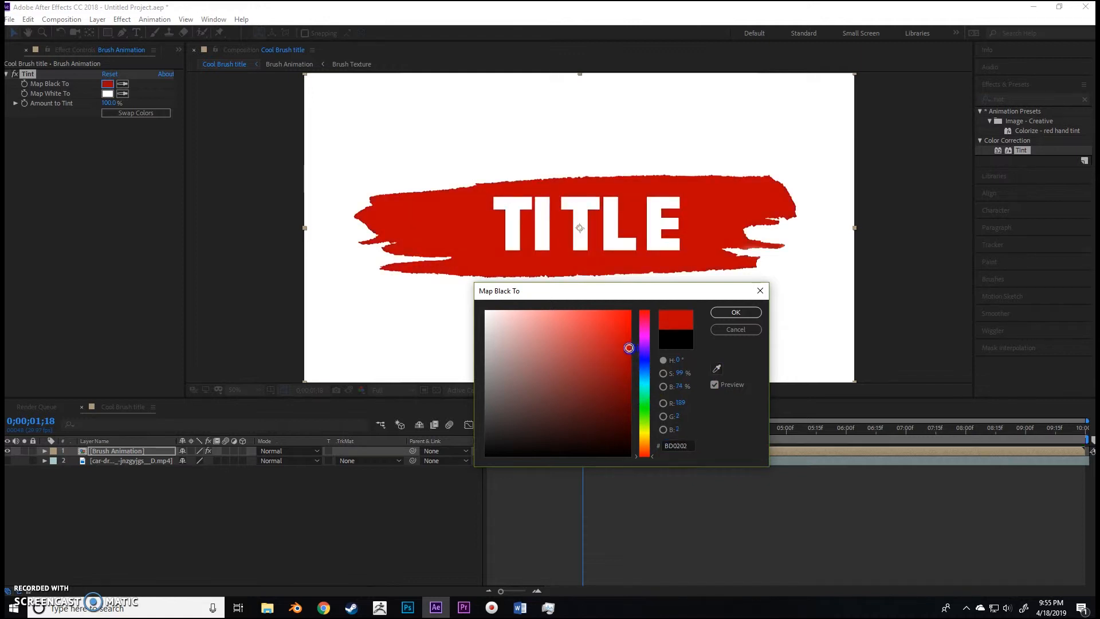
{"action": "left_click", "coordinate": [684, 446]}
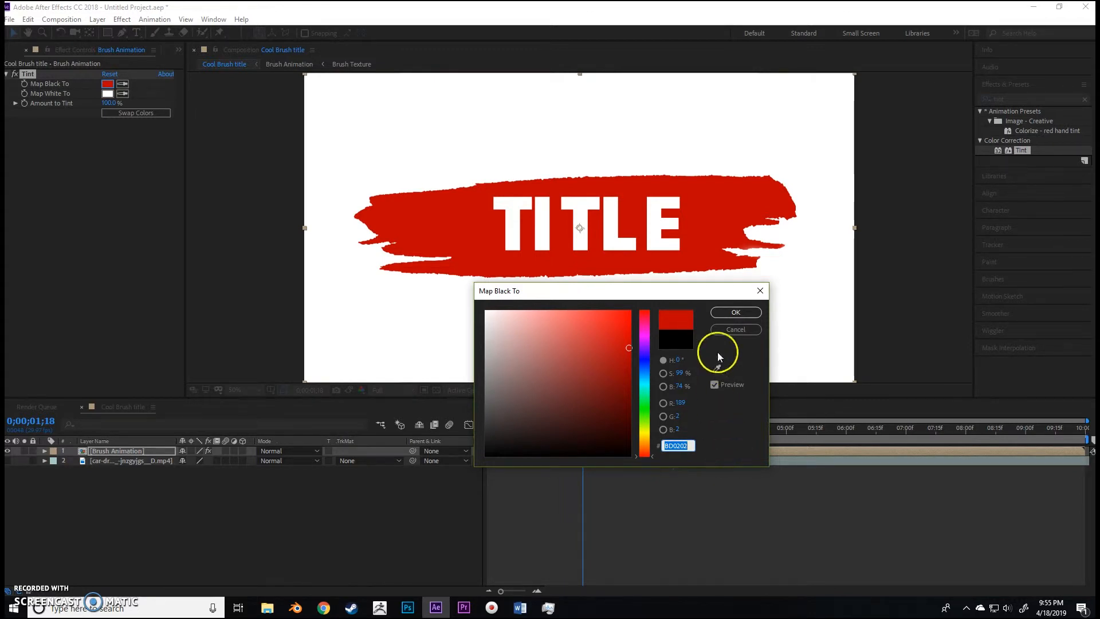
{"action": "left_click", "coordinate": [735, 313]}
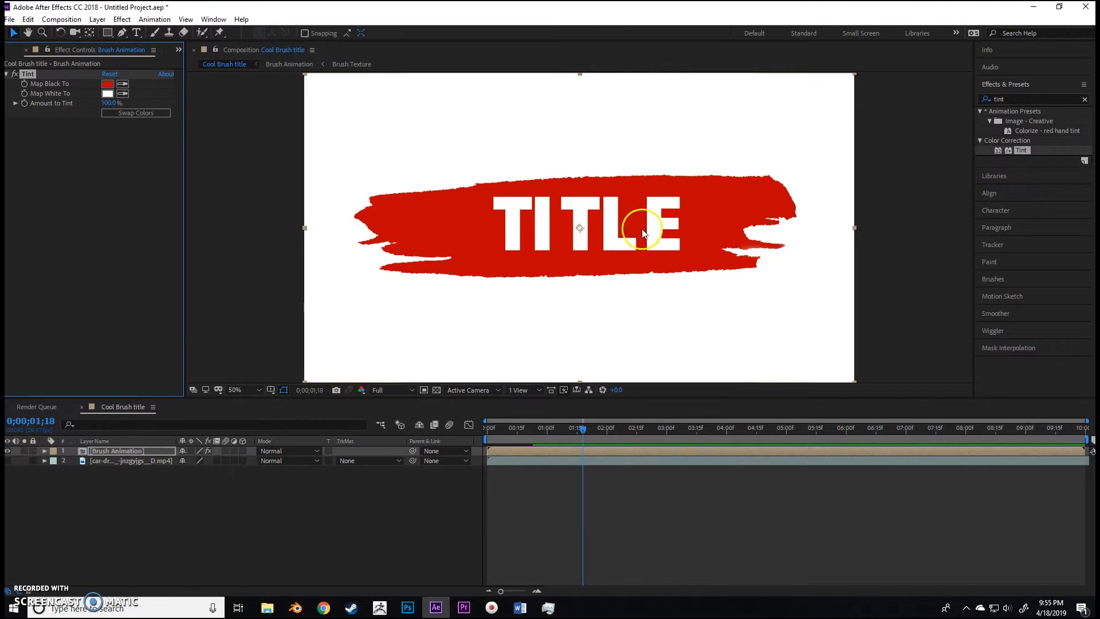
- Make the car footage layer visible and preview the red brush title over it from the start
{"action": "left_click", "coordinate": [302, 516]}
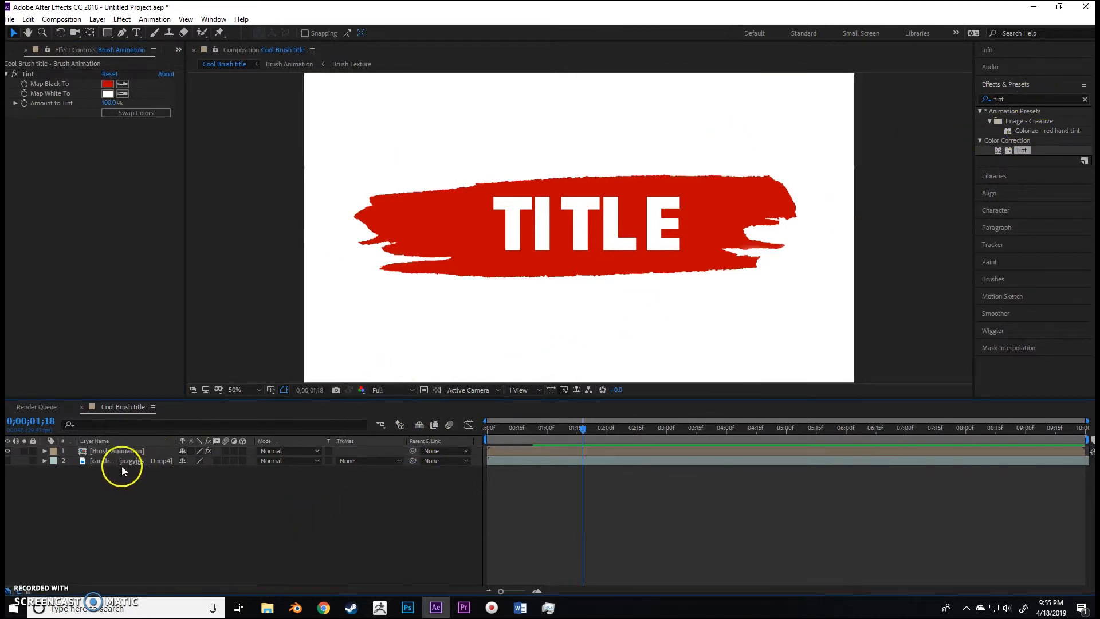
{"action": "left_click", "coordinate": [8, 460]}
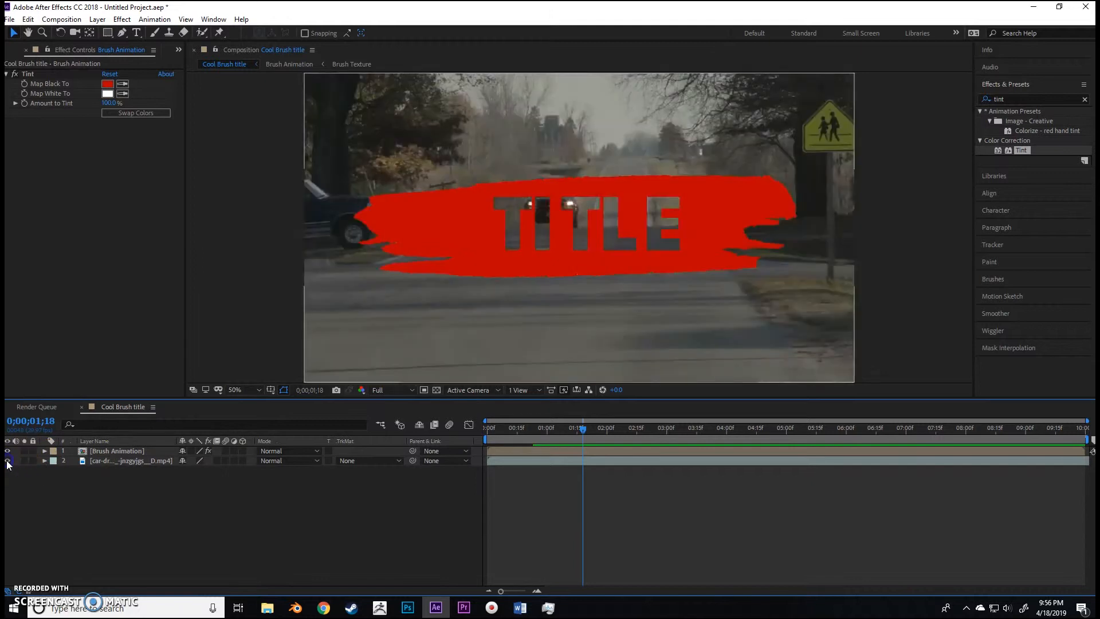
{"action": "left_click_drag", "start_coordinate": [595, 433], "coordinate": [423, 450]}
{"action": "key", "text": "space"}
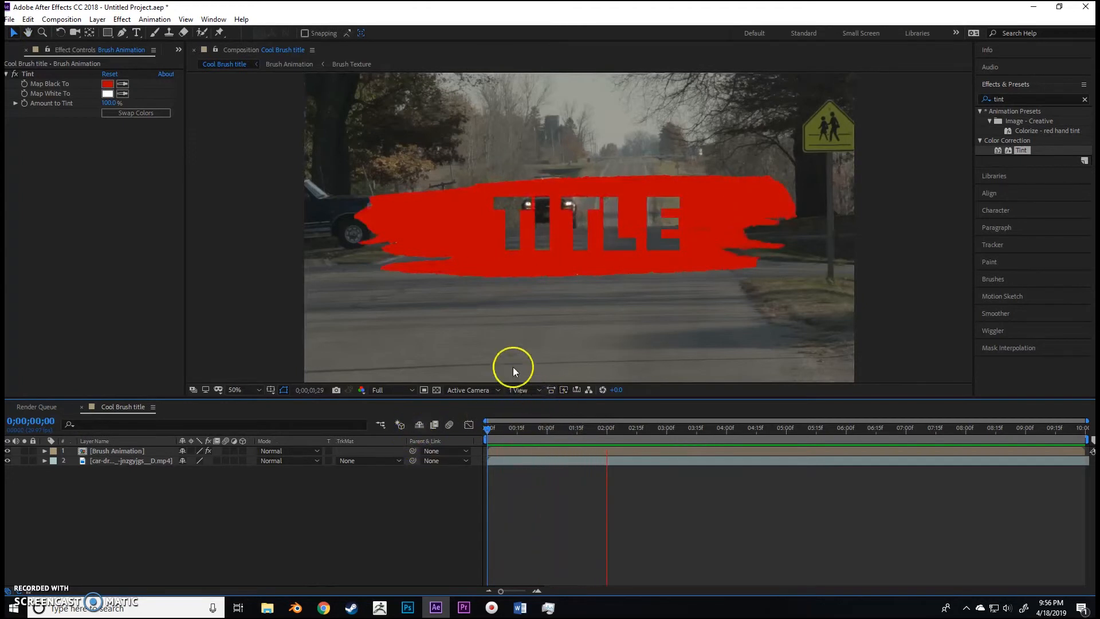
{"action": "key", "text": "space"}
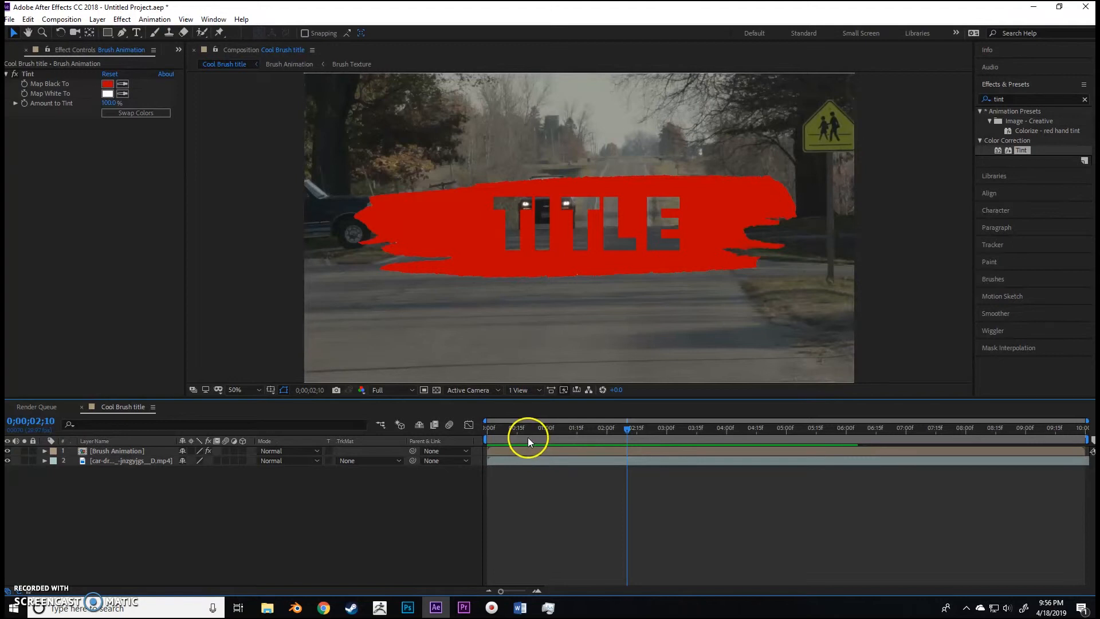
- Add a 100% Scale keyframe to the Brush Animation layer at 0;00;00;00
{"action": "left_click", "coordinate": [496, 428]}
{"action": "left_click_drag", "start_coordinate": [497, 428], "coordinate": [487, 429]}
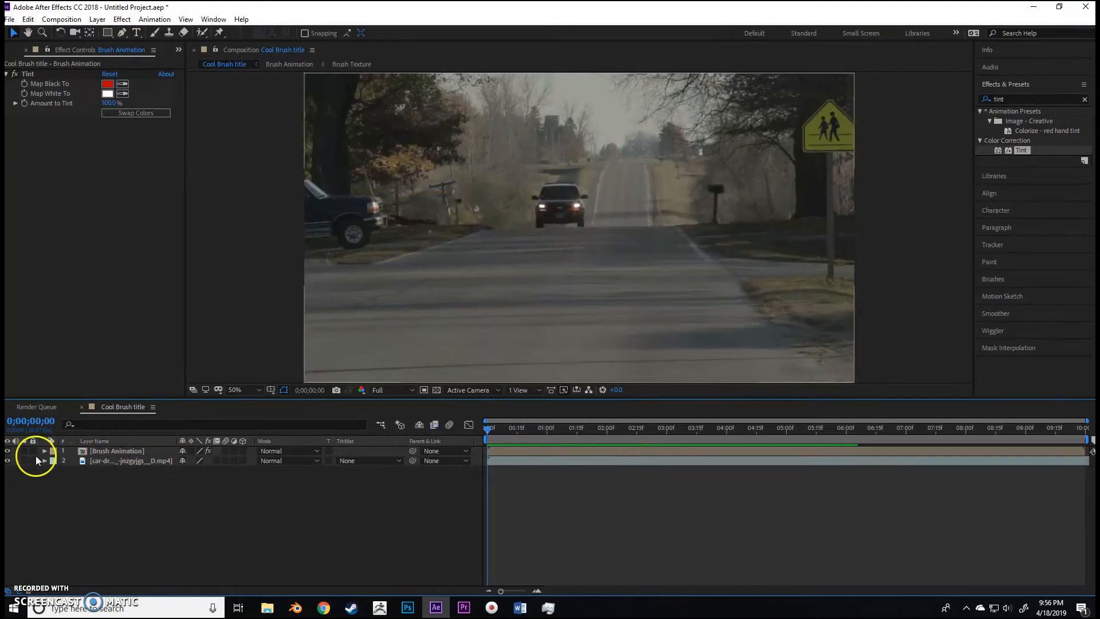
{"action": "left_click", "coordinate": [103, 450]}
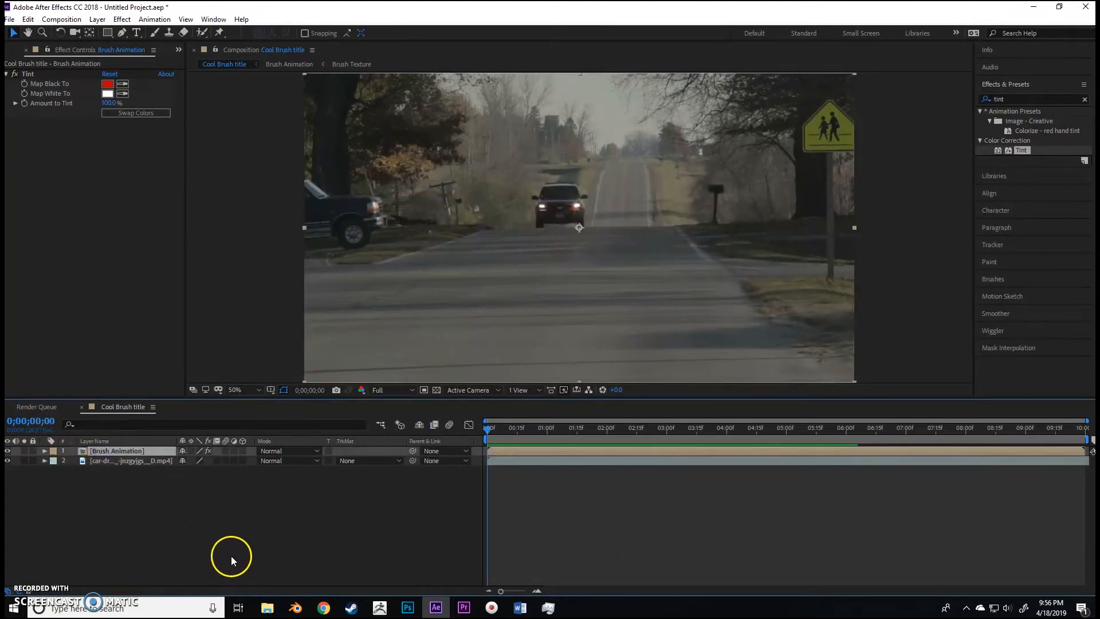
{"action": "key", "text": "s"}
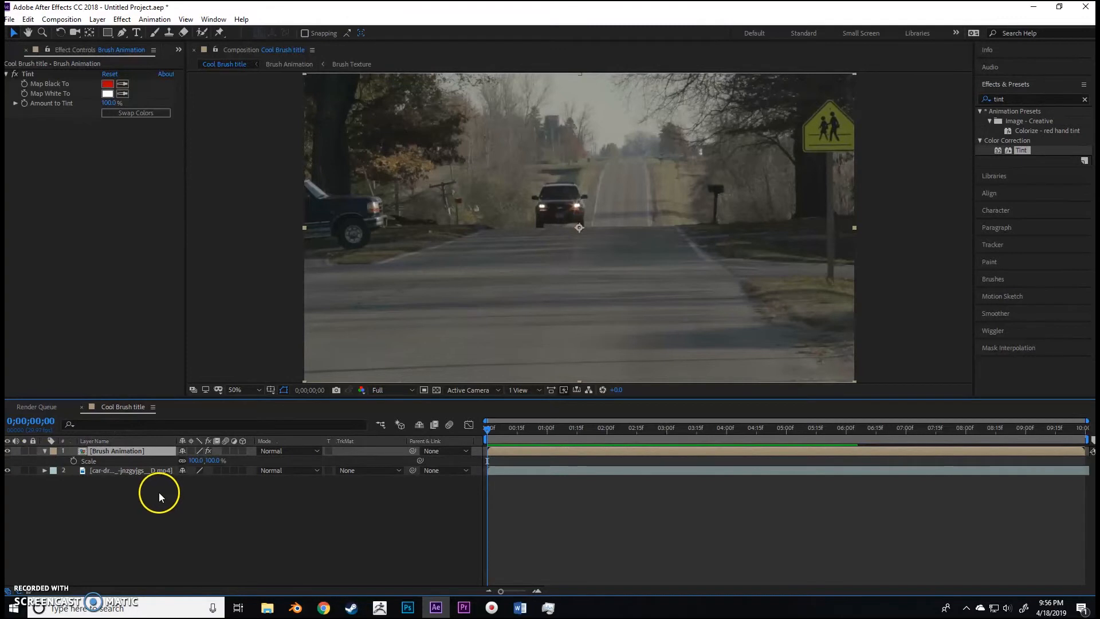
{"action": "left_click", "coordinate": [73, 461]}
- Set Brush Animation's Scale to about 117% at 0;00;09;29 and preview the slow growth
{"action": "left_click_drag", "start_coordinate": [483, 437], "coordinate": [1087, 428]}
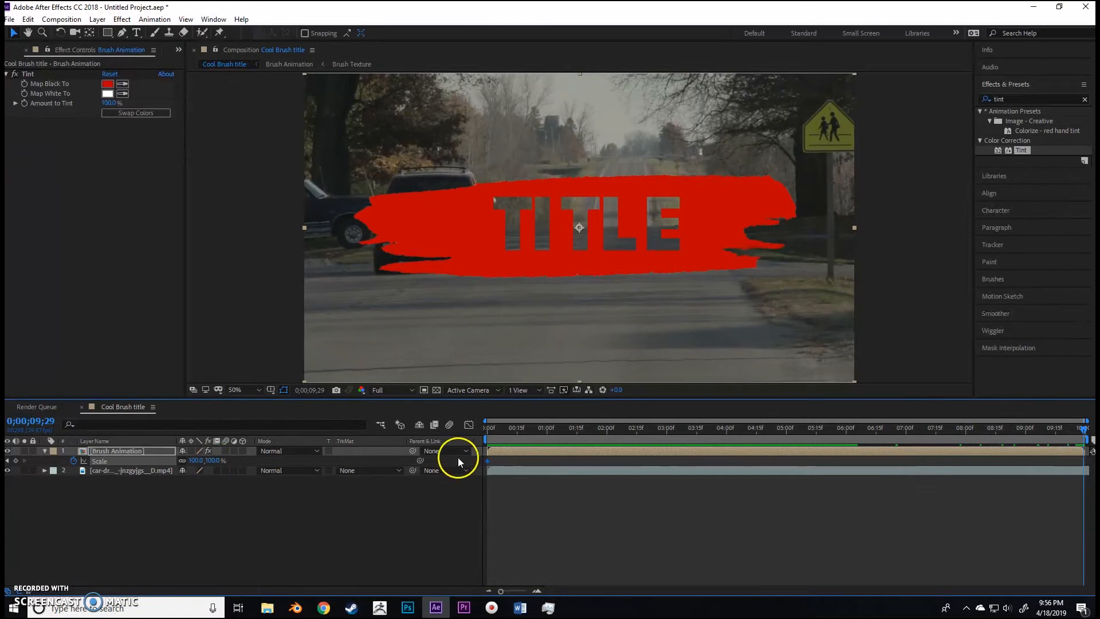
{"action": "mouse_move", "coordinate": [500, 432]}
{"action": "left_mouse_down"}
{"action": "mouse_move", "coordinate": [485, 441]}
{"action": "mouse_move", "coordinate": [1086, 430]}
{"action": "left_mouse_up"}
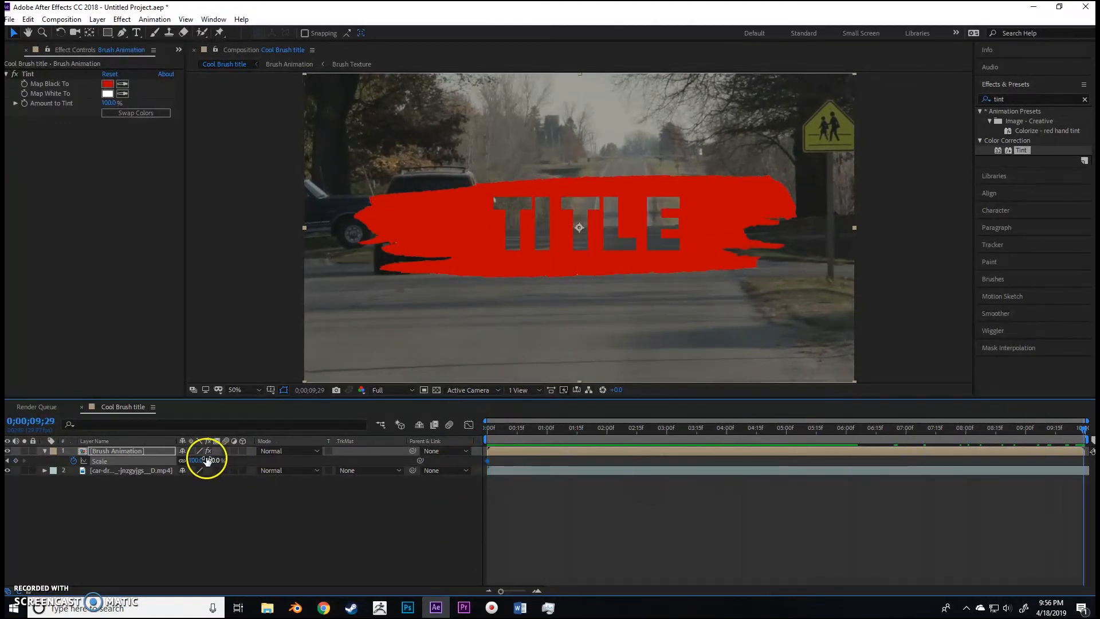
{"action": "left_click_drag", "start_coordinate": [210, 460], "coordinate": [219, 459]}
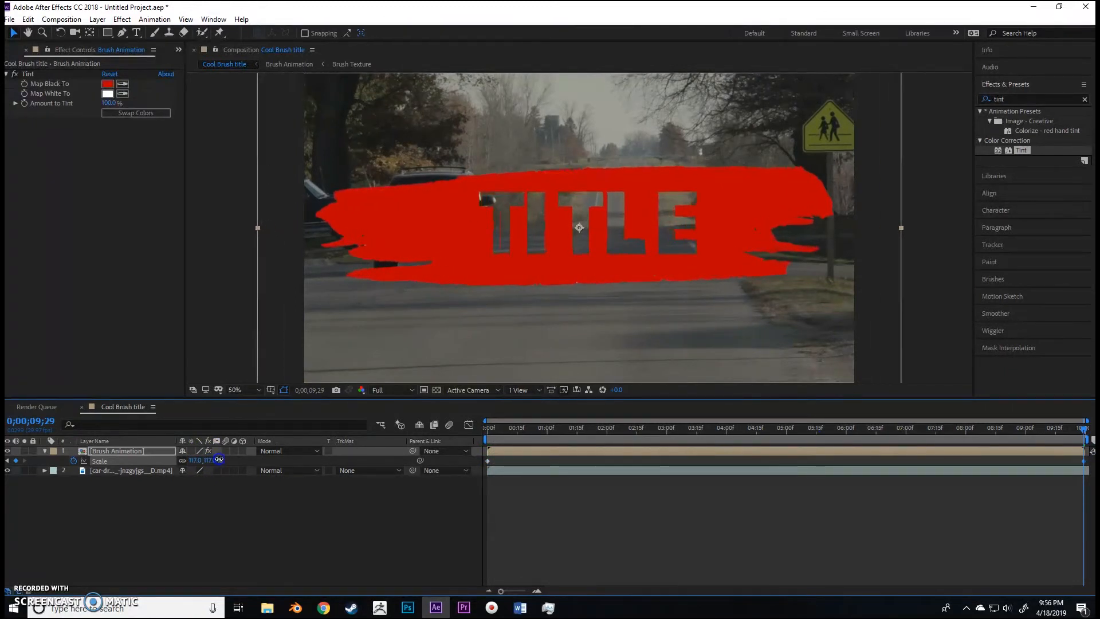
{"action": "left_click_drag", "start_coordinate": [521, 434], "coordinate": [430, 440]}
{"action": "key", "text": "space"}
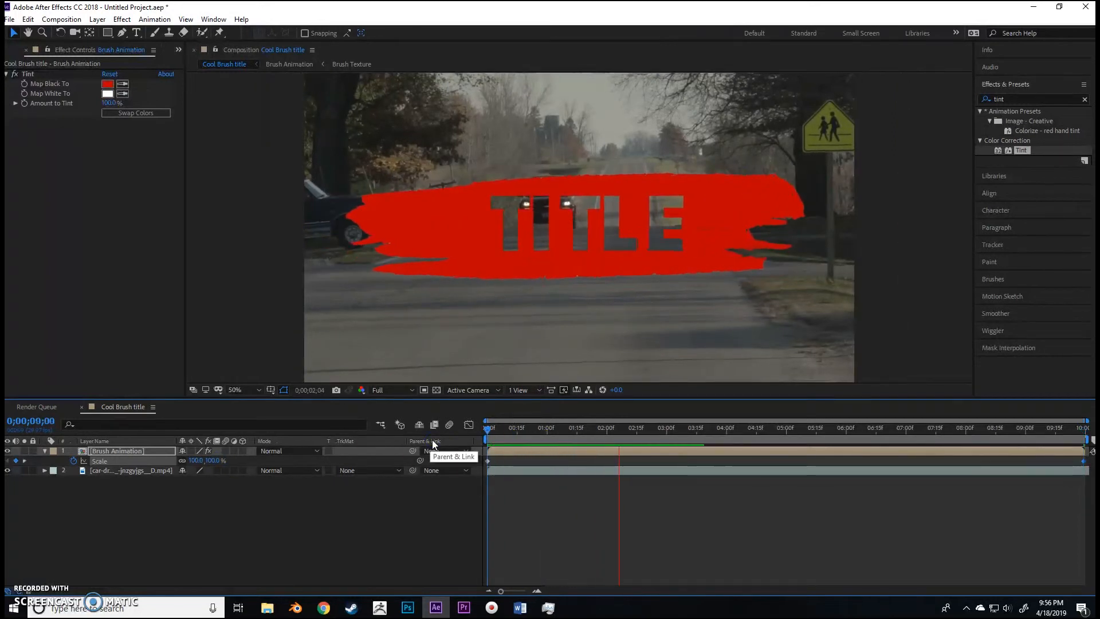
{"action": "key", "text": "space"}
- Apply a Drop Shadow to the Brush Animation layer with Distance 24, Softness 102 and Opacity 49%
{"action": "left_click_drag", "start_coordinate": [1028, 100], "coordinate": [780, 101]}
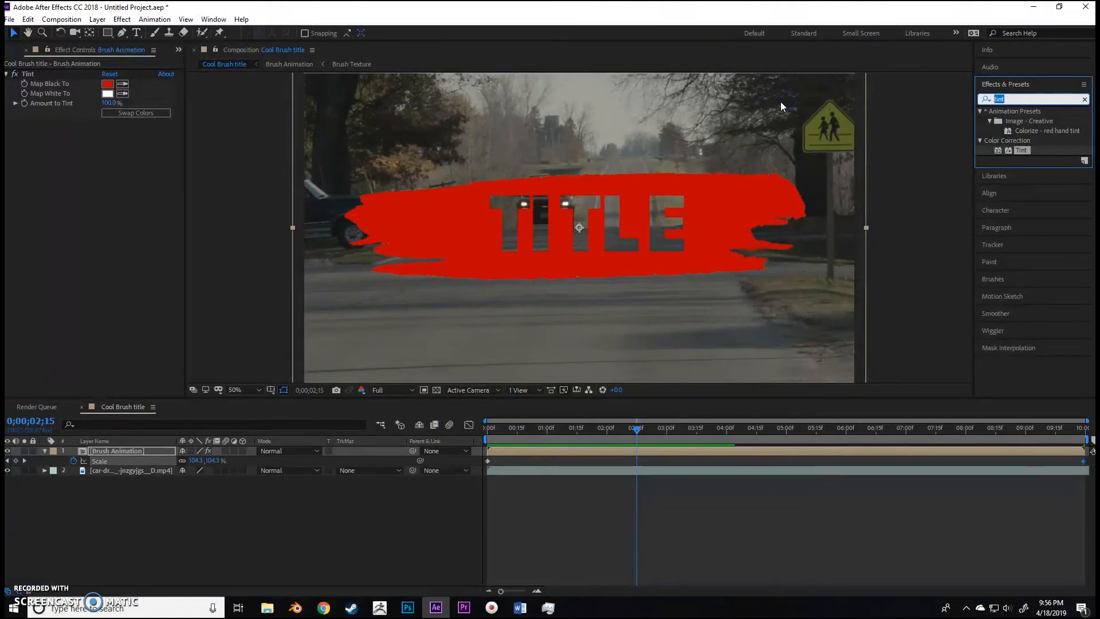
{"action": "type", "text": "drop s"}
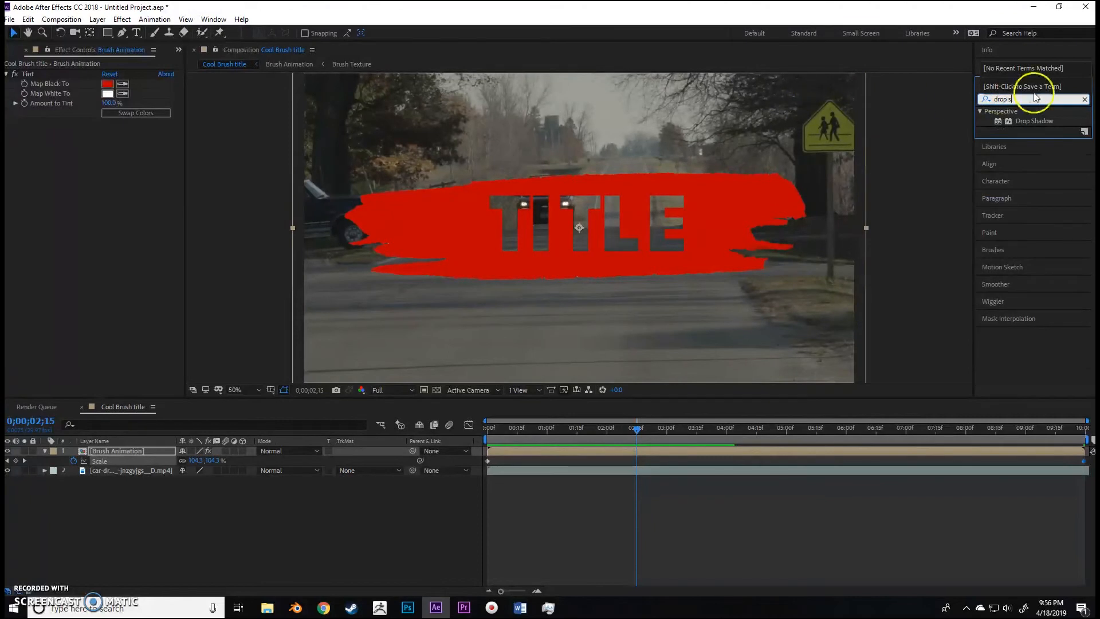
{"action": "mouse_move", "coordinate": [1038, 119]}
{"action": "left_mouse_down"}
{"action": "mouse_move", "coordinate": [436, 205]}
{"action": "mouse_move", "coordinate": [150, 458]}
{"action": "mouse_move", "coordinate": [136, 452]}
{"action": "left_mouse_up"}
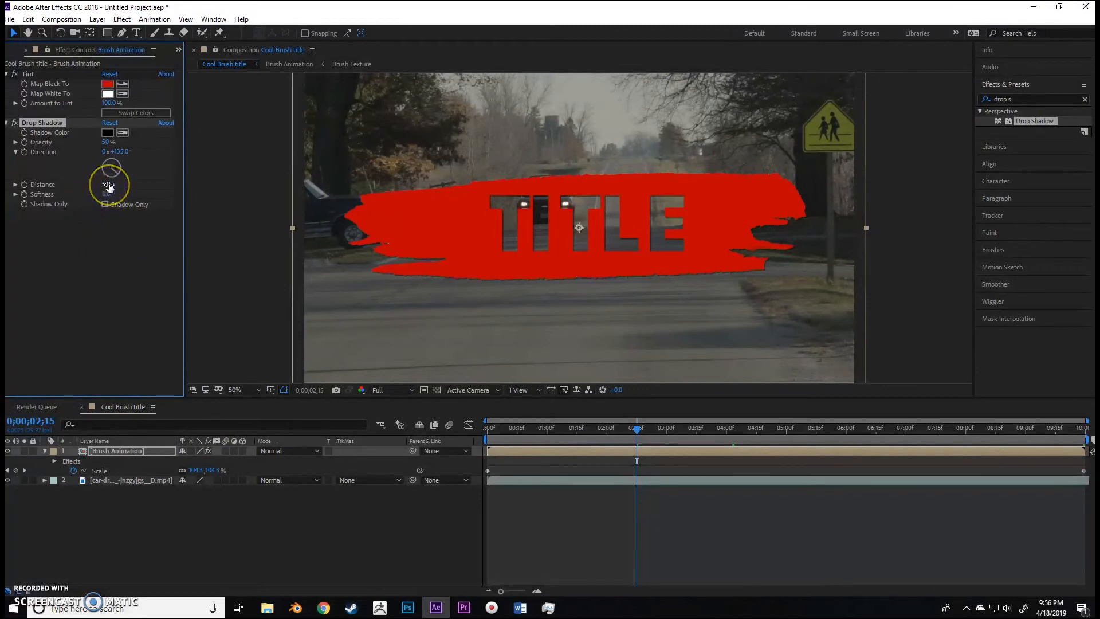
{"action": "left_click_drag", "start_coordinate": [106, 184], "coordinate": [160, 193]}
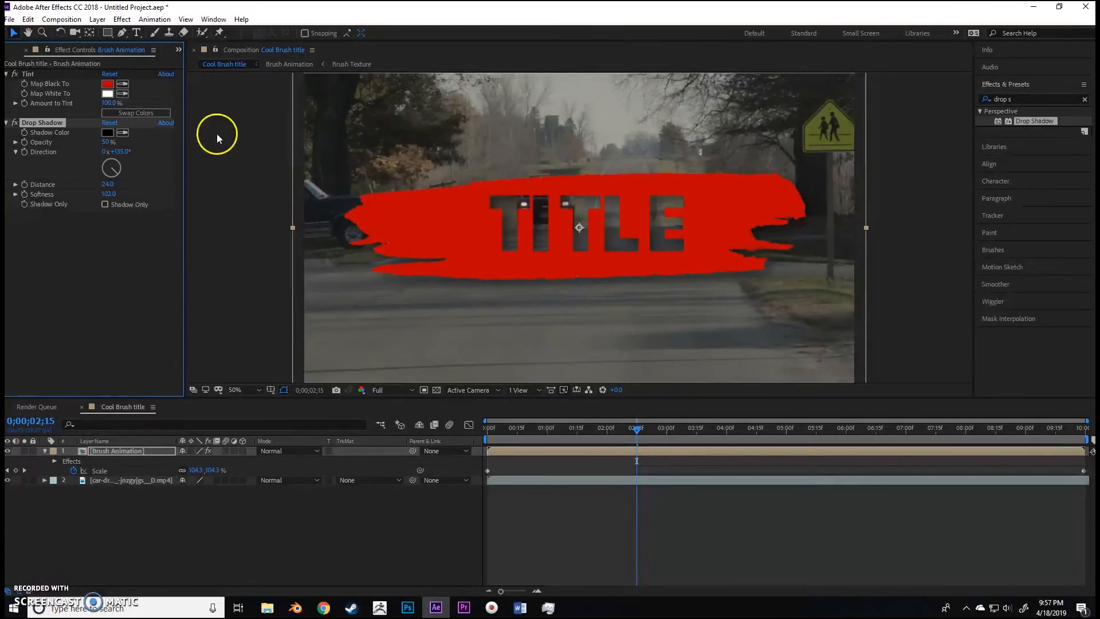
{"action": "mouse_move", "coordinate": [105, 141]}
{"action": "left_mouse_down"}
{"action": "mouse_move", "coordinate": [132, 138]}
{"action": "mouse_move", "coordinate": [102, 150]}
{"action": "mouse_move", "coordinate": [112, 150]}
{"action": "left_mouse_up"}
- Add a 100% Opacity keyframe to the Brush Animation layer at 0;00;04;00
{"action": "mouse_move", "coordinate": [631, 439]}
{"action": "left_mouse_down"}
{"action": "mouse_move", "coordinate": [447, 446]}
{"action": "mouse_move", "coordinate": [555, 430]}
{"action": "mouse_move", "coordinate": [728, 431]}
{"action": "mouse_move", "coordinate": [727, 441]}
{"action": "left_mouse_up"}
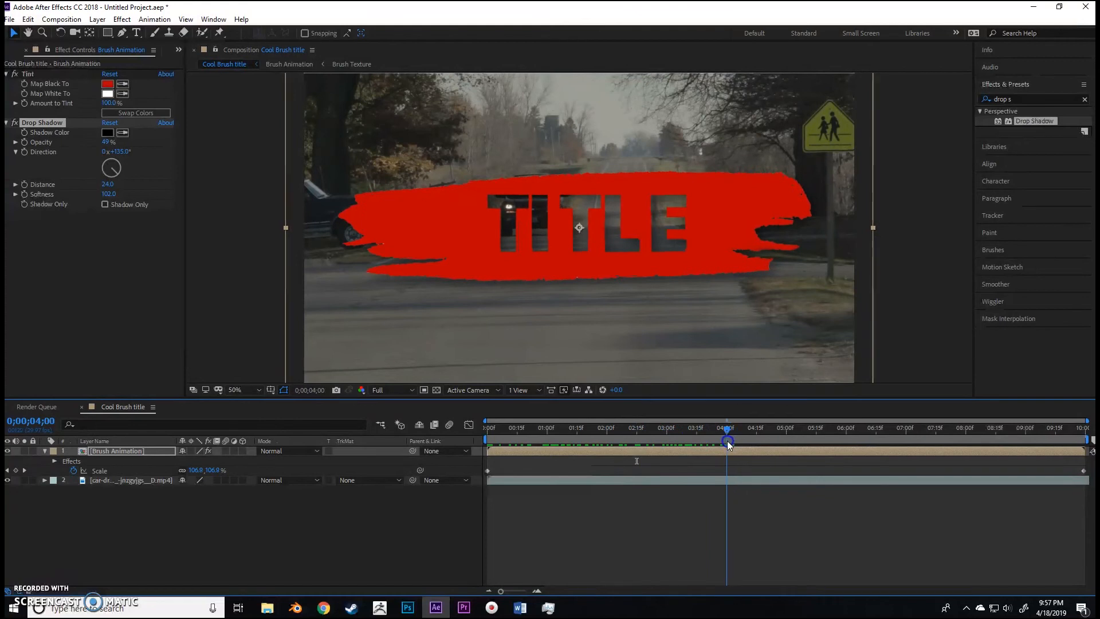
{"action": "left_click", "coordinate": [125, 450]}
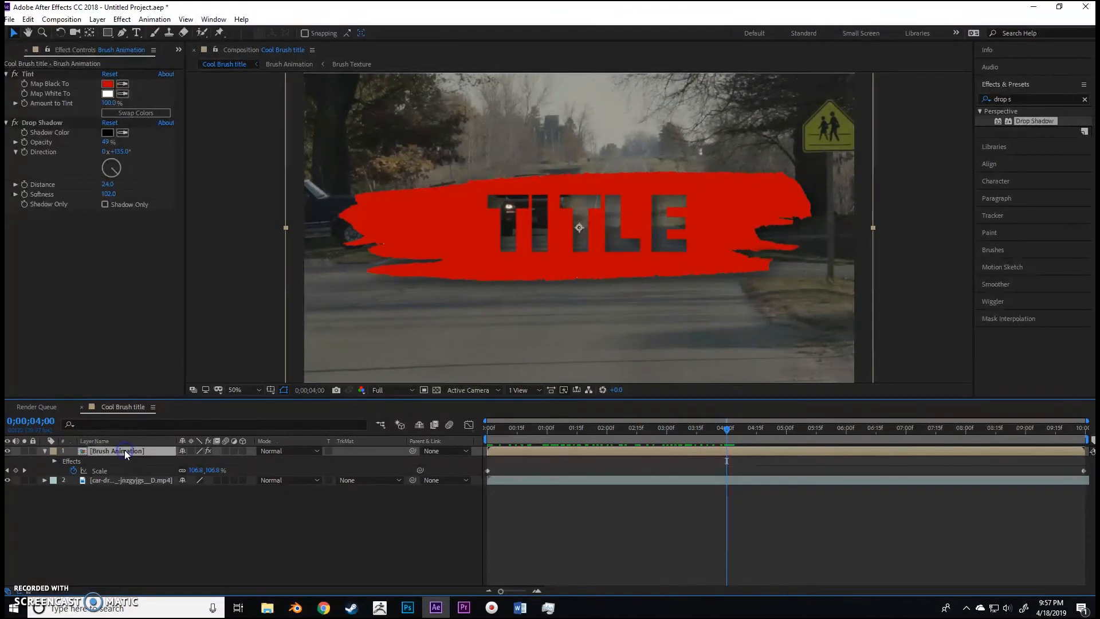
{"action": "key", "text": "t"}
{"action": "left_click", "coordinate": [114, 452]}
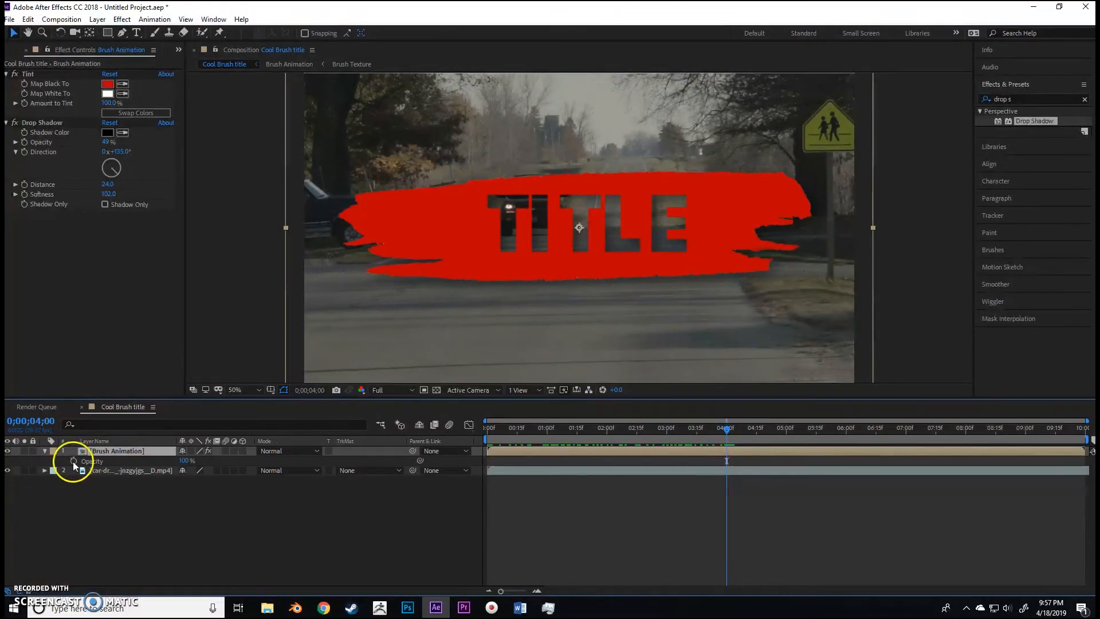
{"action": "left_click", "coordinate": [73, 461]}
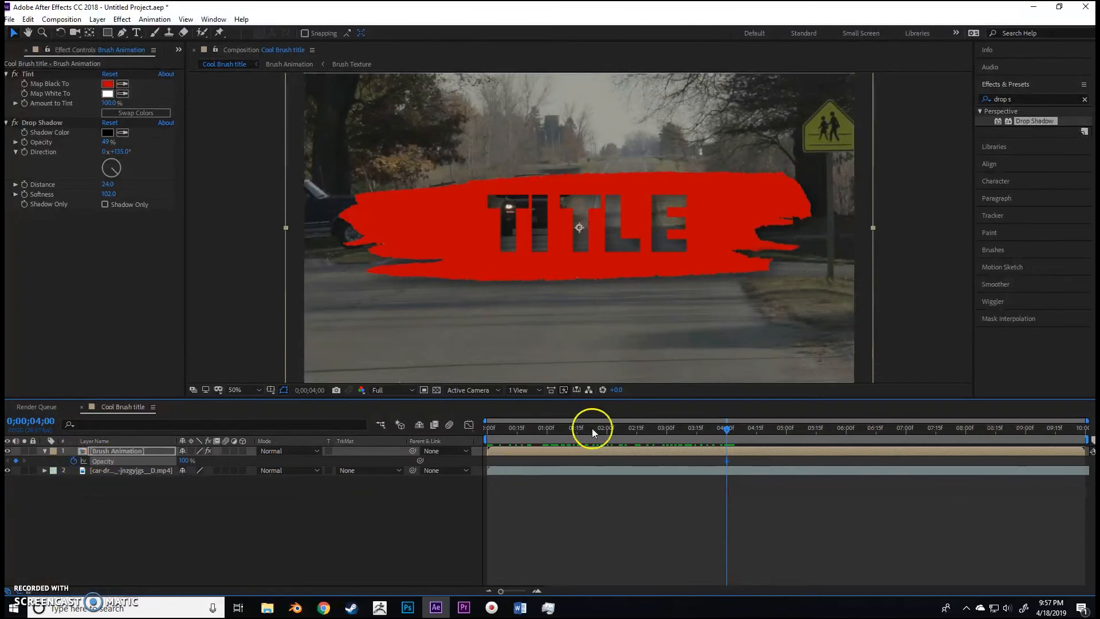
- Set Brush Animation's Opacity to 0% at 0;00;06;11 and apply Easy Ease to both Opacity keyframes
{"action": "left_click_drag", "start_coordinate": [724, 429], "coordinate": [867, 429]}
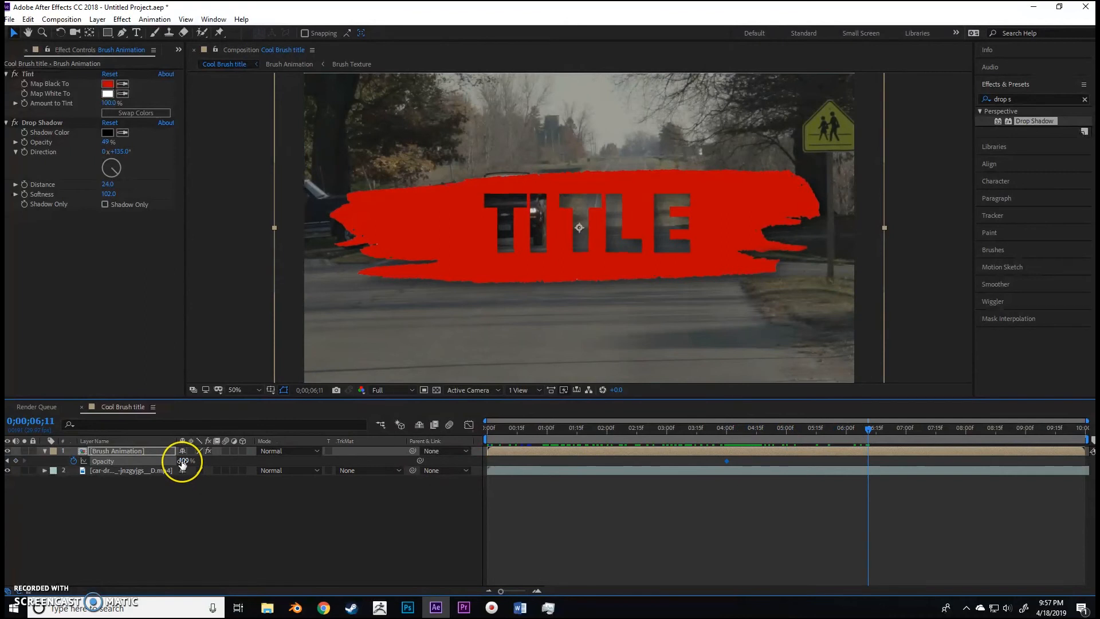
{"action": "left_click_drag", "start_coordinate": [172, 461], "coordinate": [115, 461]}
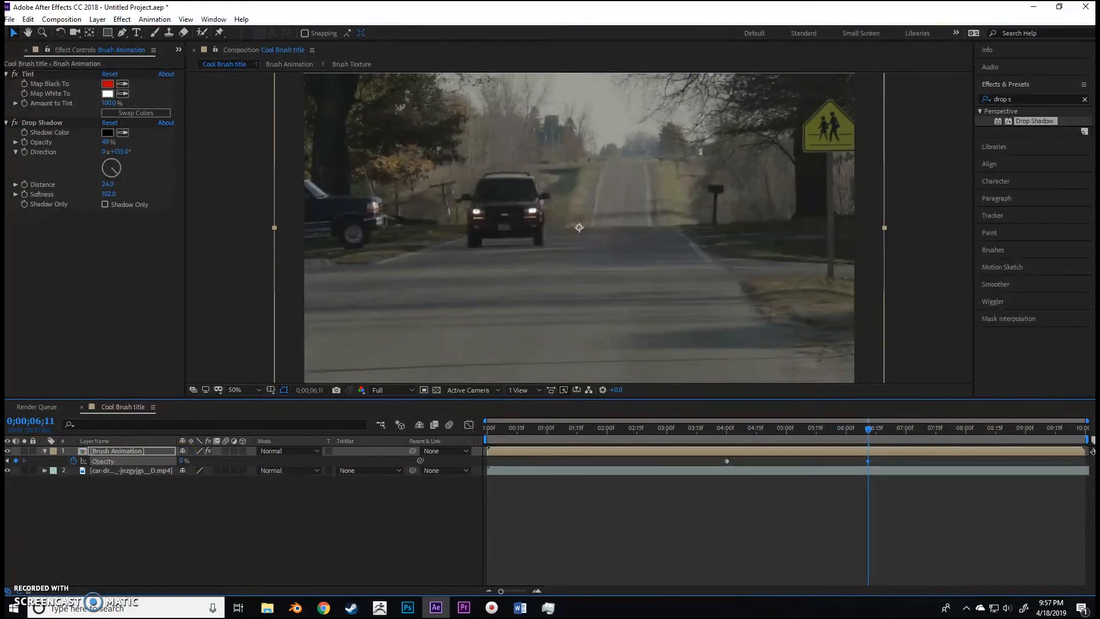
{"action": "left_click_drag", "start_coordinate": [890, 458], "coordinate": [657, 470]}
{"action": "key", "text": "F9"}
{"action": "left_click", "coordinate": [793, 455]}
- Play the title animation from the start to review the brush reveal, growth and fade-out
{"action": "mouse_move", "coordinate": [792, 435]}
{"action": "left_mouse_down"}
{"action": "mouse_move", "coordinate": [699, 436]}
{"action": "mouse_move", "coordinate": [881, 438]}
{"action": "mouse_move", "coordinate": [759, 431]}
{"action": "left_mouse_up"}
{"action": "key", "text": "Home"}
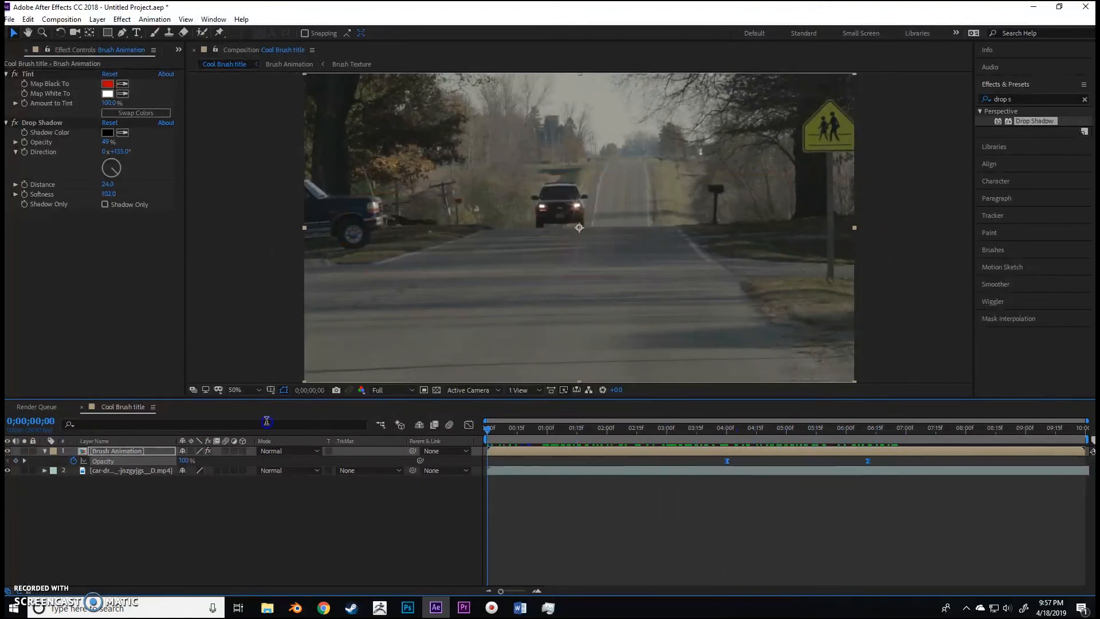
{"action": "key", "text": "space"}
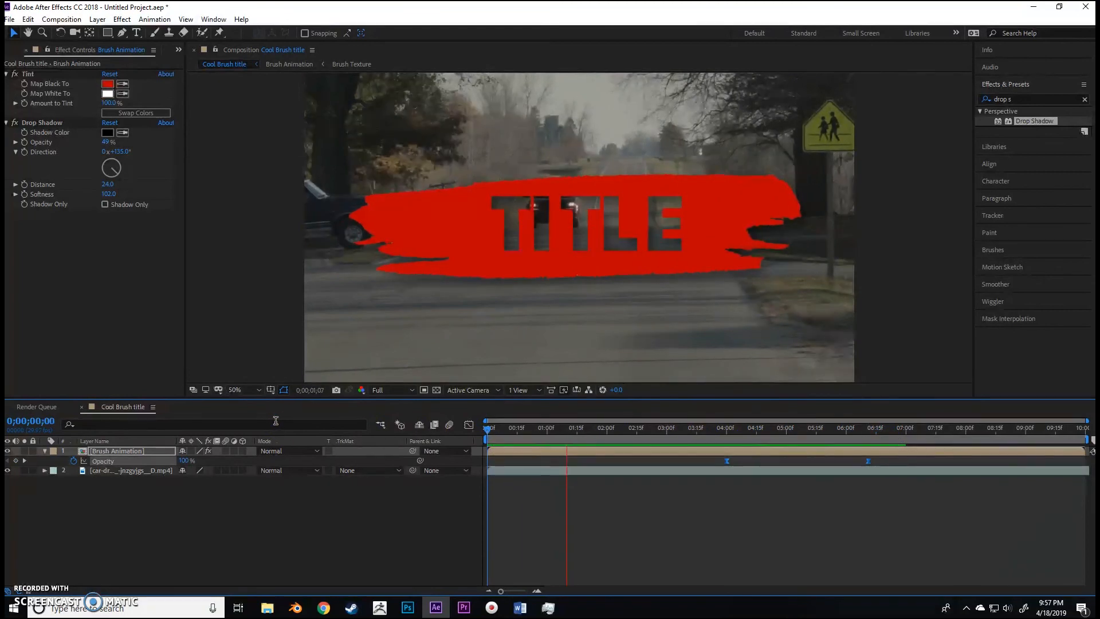
{"action": "left_click", "coordinate": [353, 421]}
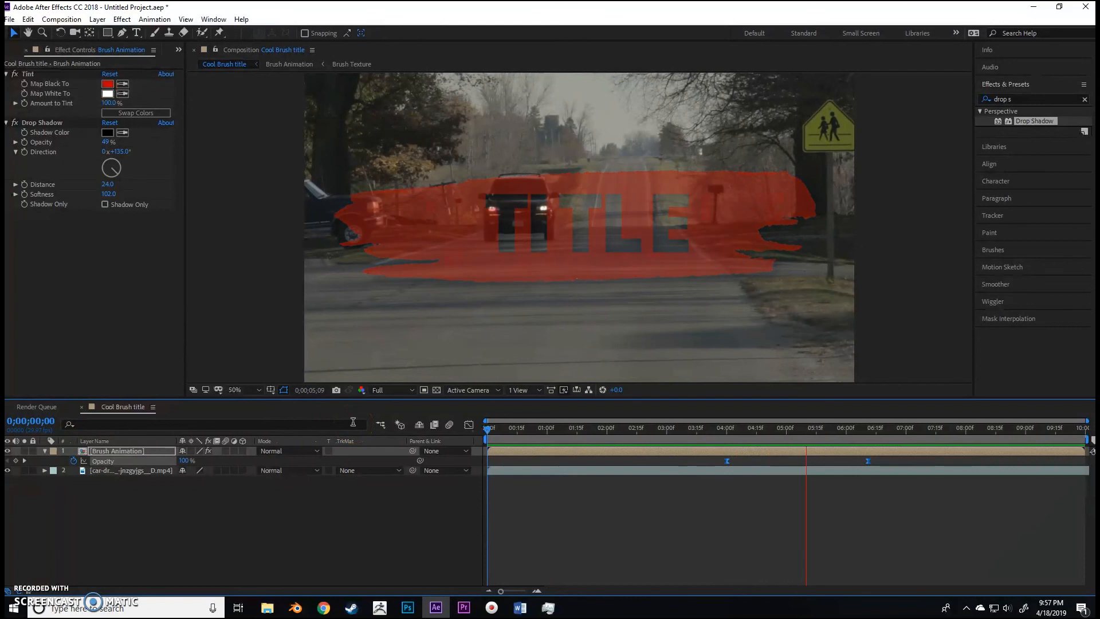
{"action": "key", "text": "space"}
{"action": "left_click_drag", "start_coordinate": [530, 434], "coordinate": [449, 454]}
{"action": "key", "text": "space"}
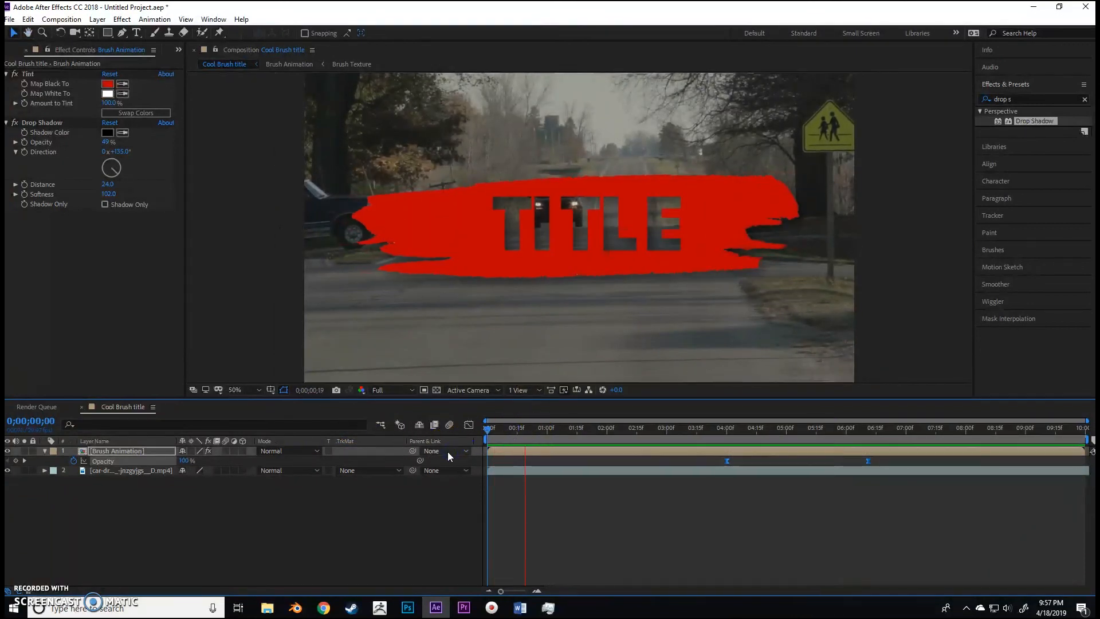